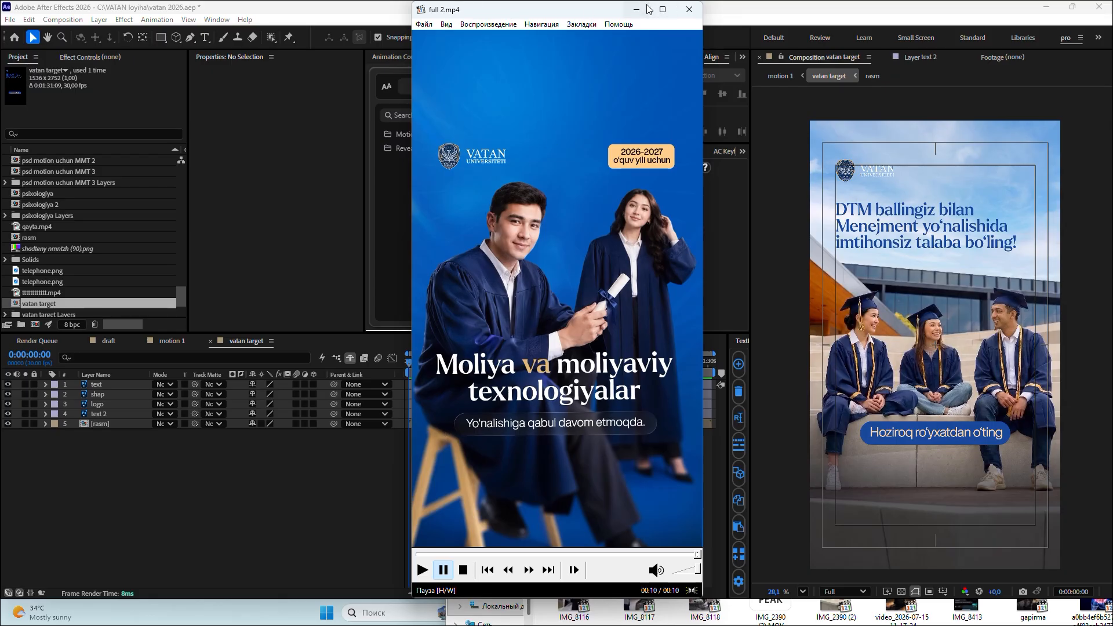
# - Put away the video preview, switch to the Telegram Desktop folder and bring the vatan target PSD into After Effects for import
pyautogui.click(689, 10)
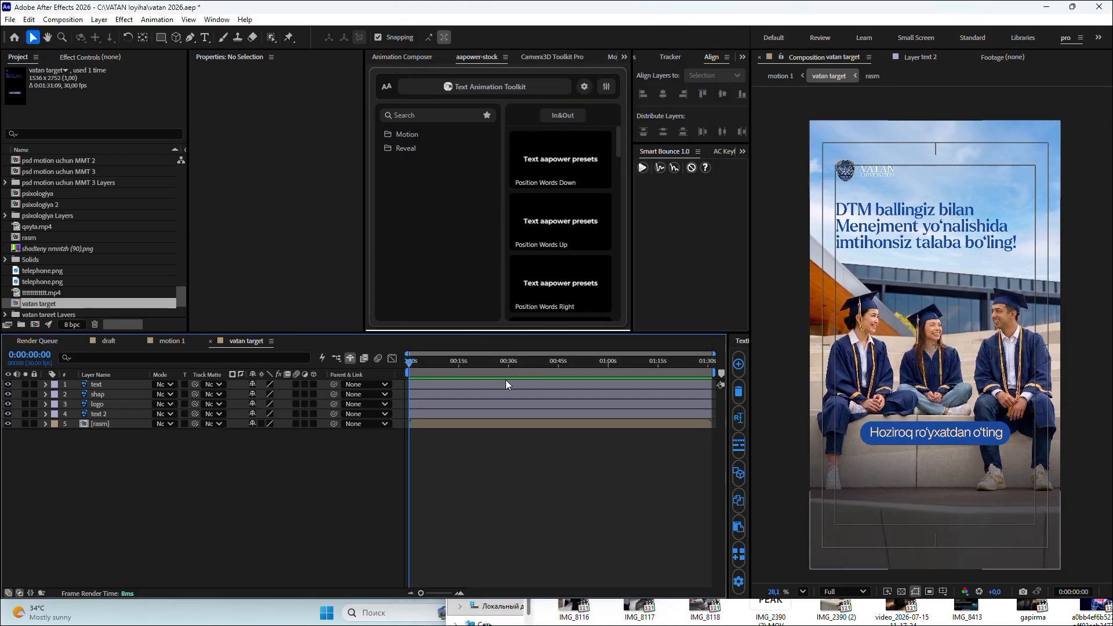
pyautogui.hotkey('alt', 'Tab')
pyautogui.hotkey('alt', 'Tab')
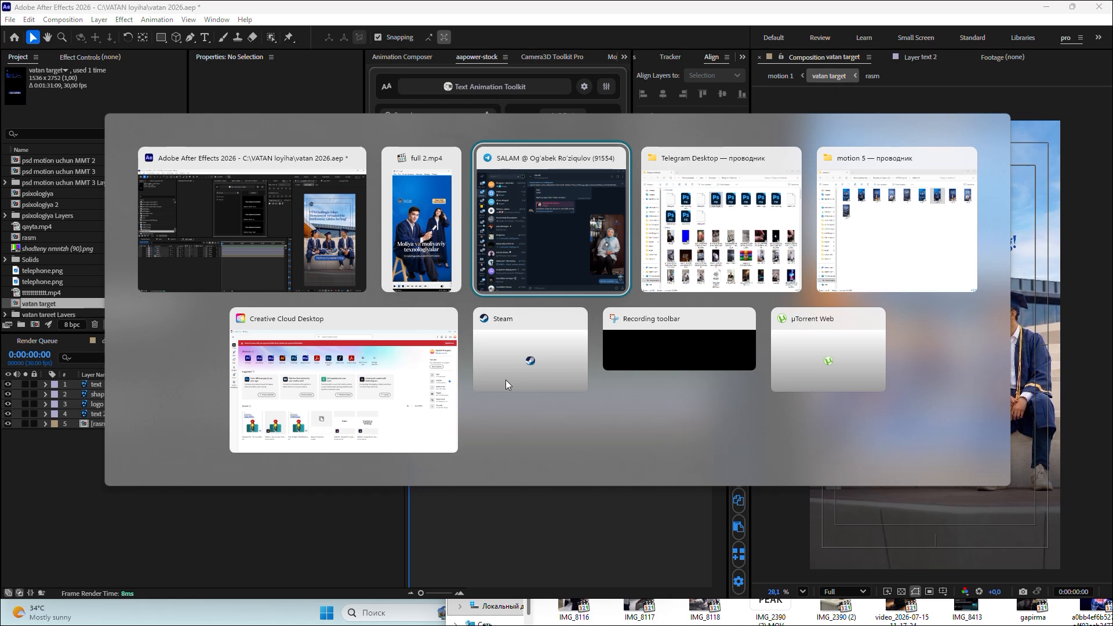
pyautogui.hotkey('alt', 'Tab')
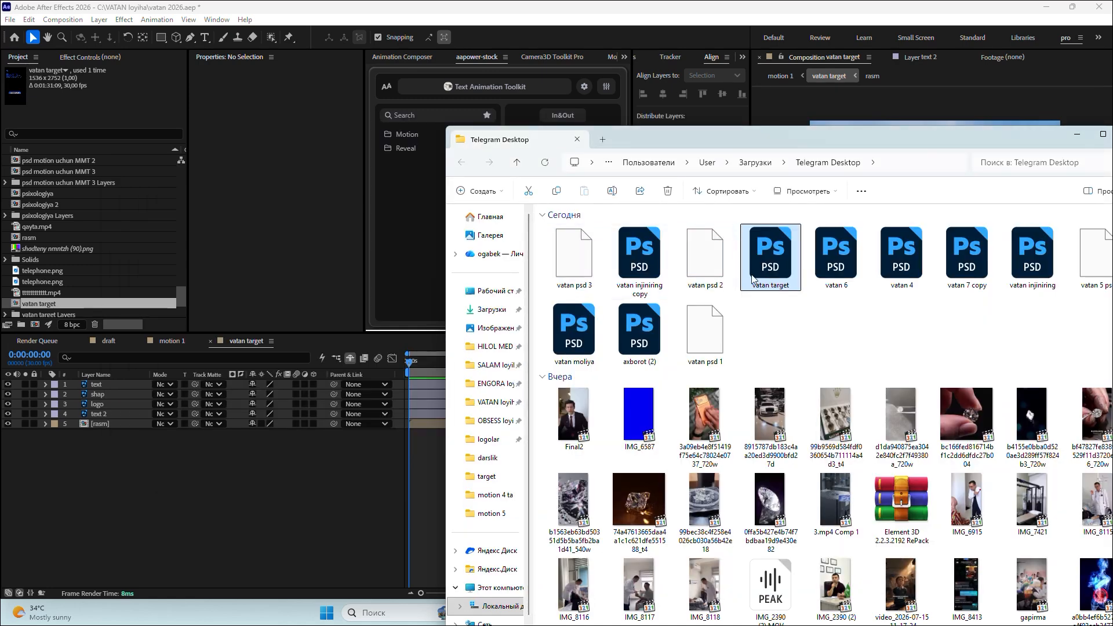
pyautogui.moveTo(792, 262); pyautogui.dragTo(923, 329)
pyautogui.hotkey('alt', 'Tab')
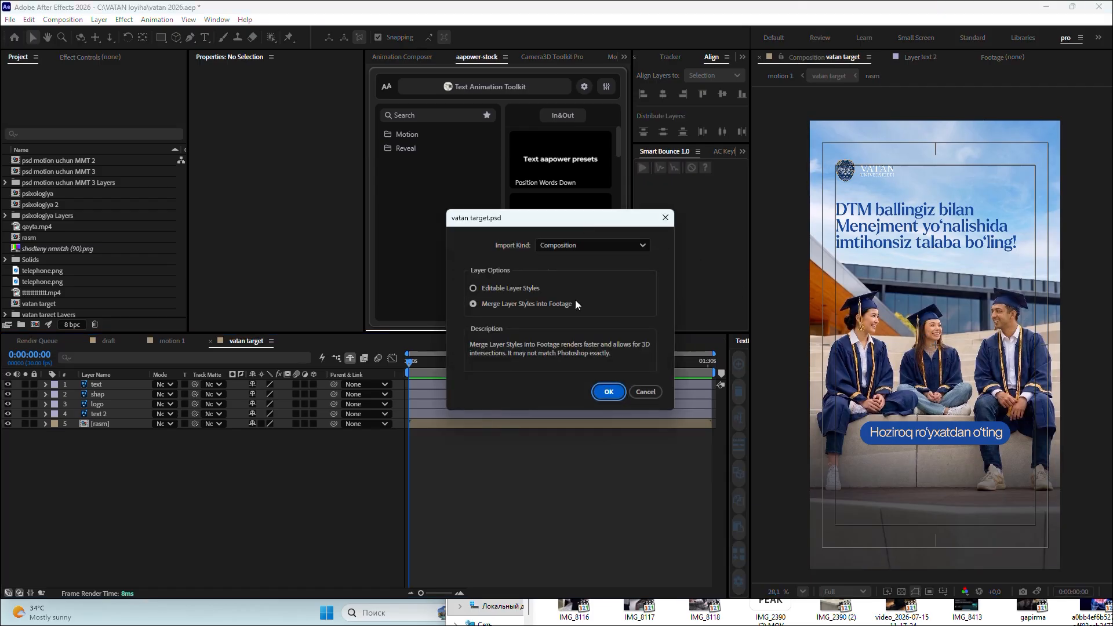
# - Import vatan target.psd as a Composition with layer styles merged into footage, and remove the vatan target 2 layer from the timeline
pyautogui.click(565, 247)
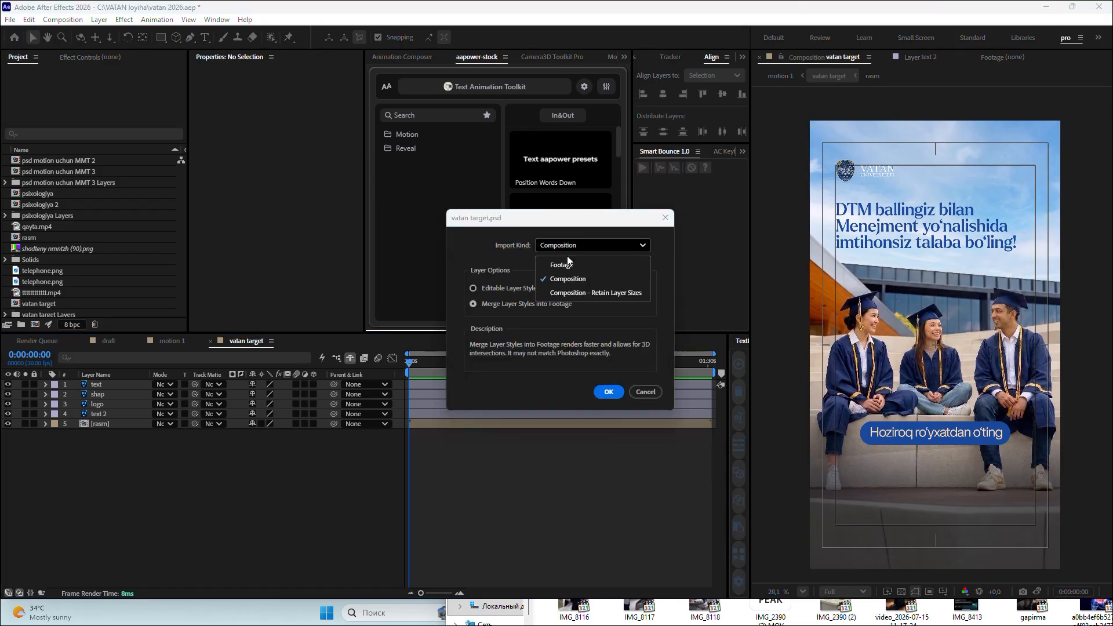
pyautogui.click(568, 265)
pyautogui.click(576, 245)
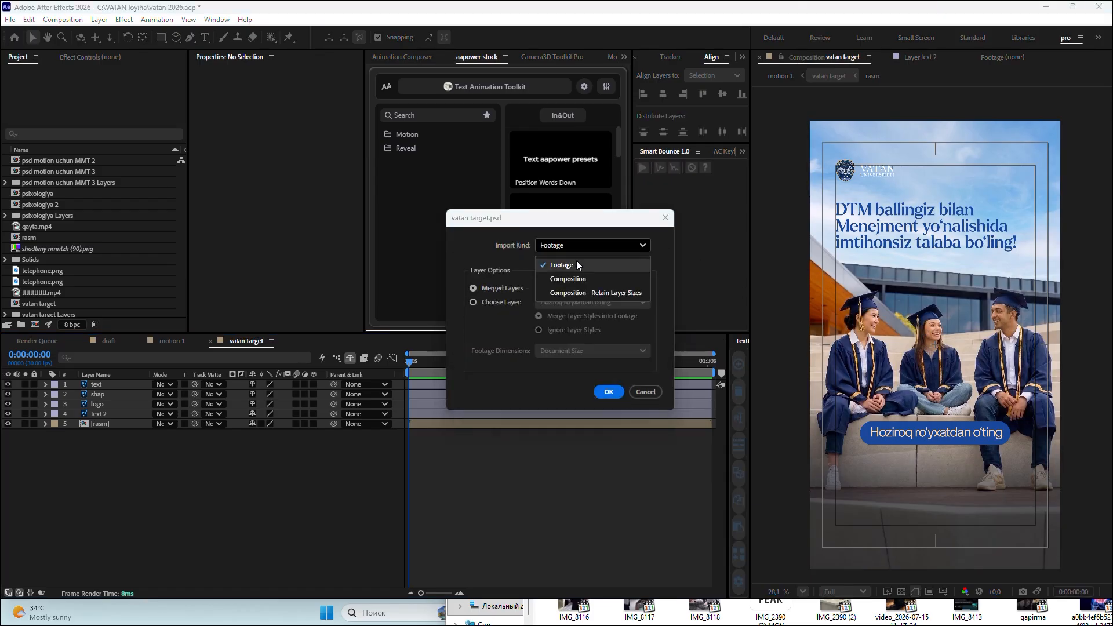
pyautogui.click(572, 279)
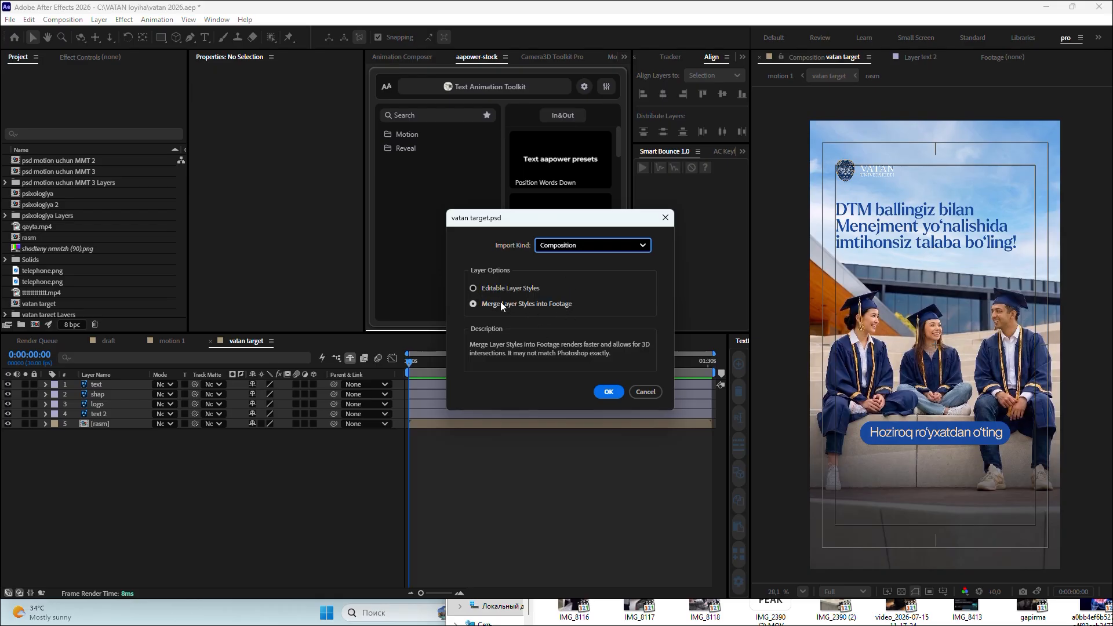
pyautogui.click(609, 392)
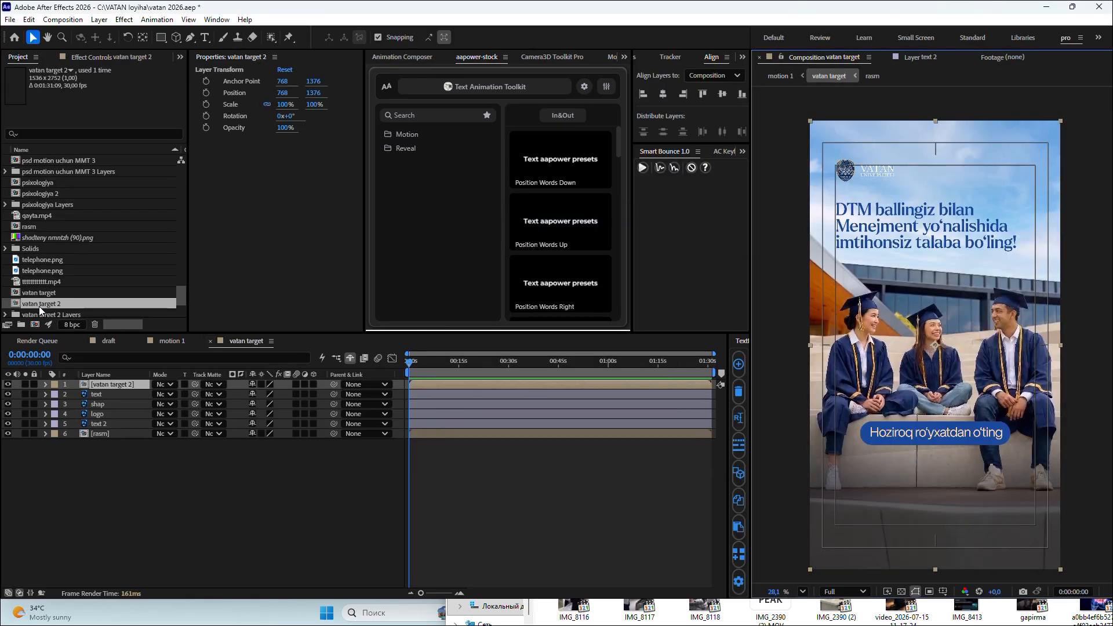
pyautogui.click(77, 384)
pyautogui.press('Delete')
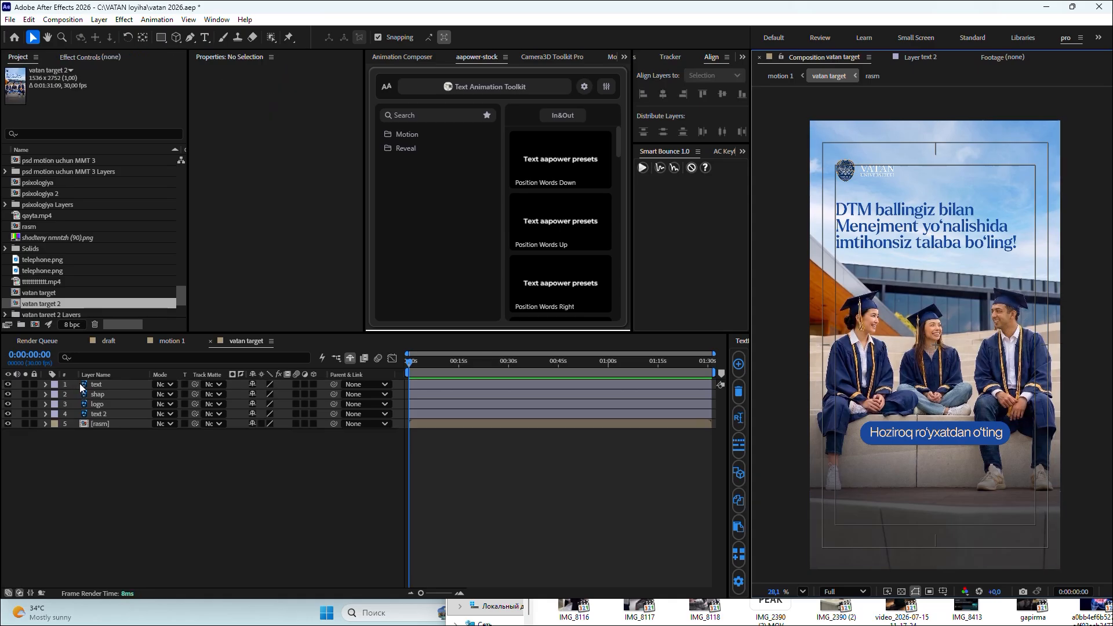
# - Review the layer stack of the vatan target composition by highlighting all layers from text down to rasm
pyautogui.click(127, 385)
pyautogui.keyDown('shift'); pyautogui.click(123, 416); pyautogui.keyUp('shift')
pyautogui.keyDown('shift'); pyautogui.click(123, 421); pyautogui.keyUp('shift')
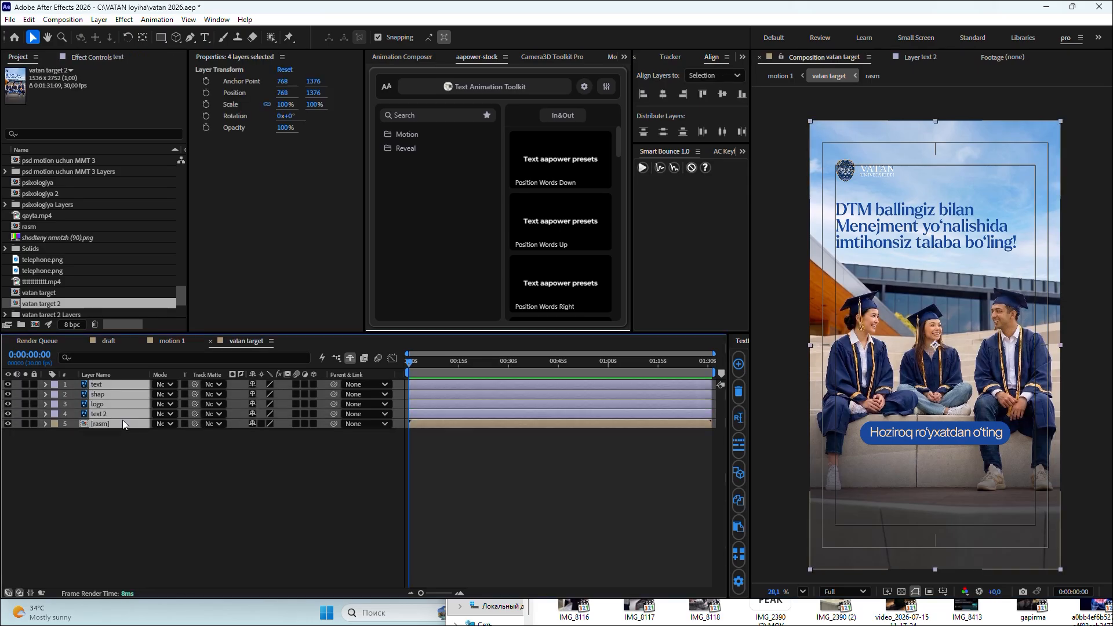
pyautogui.click(130, 452)
pyautogui.click(110, 385)
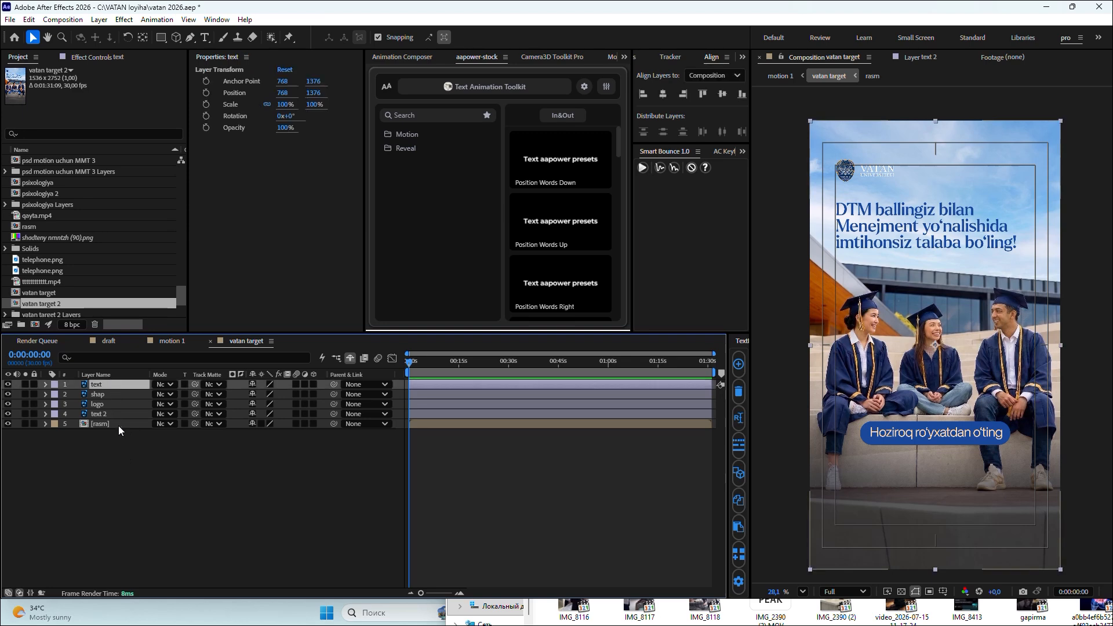
pyautogui.keyDown('shift'); pyautogui.click(118, 423); pyautogui.keyUp('shift')
pyautogui.click(123, 447)
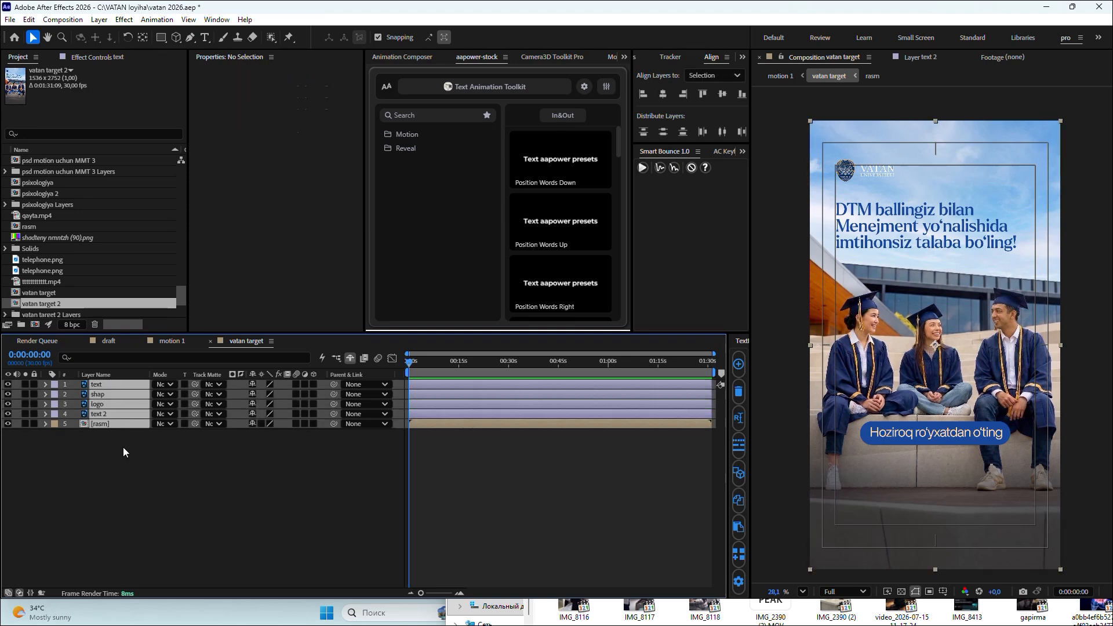
# - Toggle the visibility of the text and shap layers off and on to identify what each contains
pyautogui.click(116, 385)
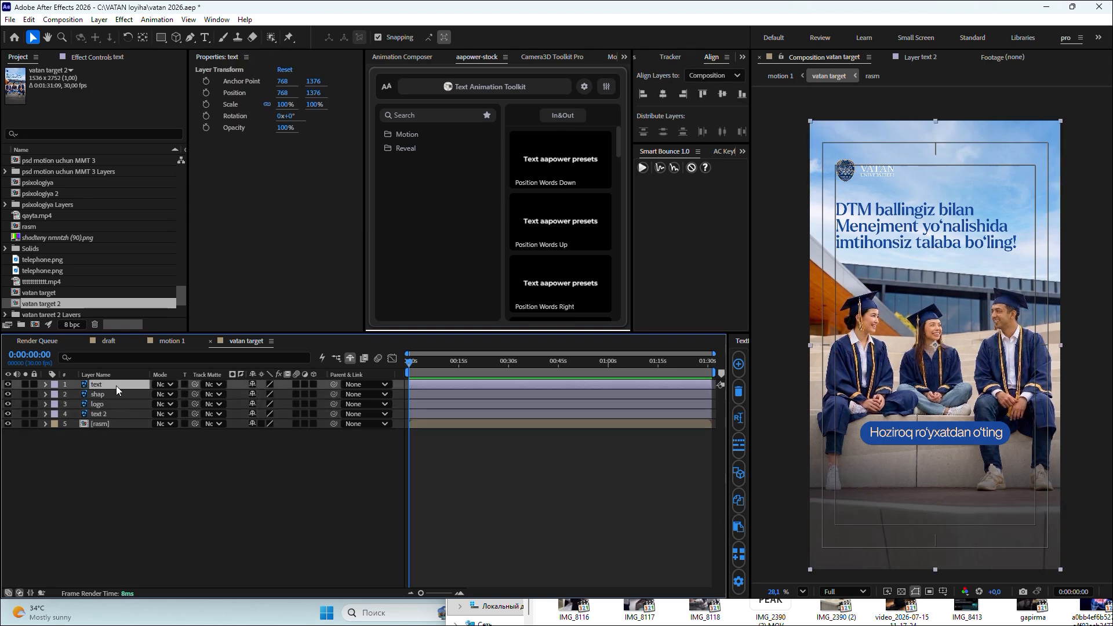
pyautogui.click(8, 385)
pyautogui.click(8, 385)
pyautogui.click(93, 396)
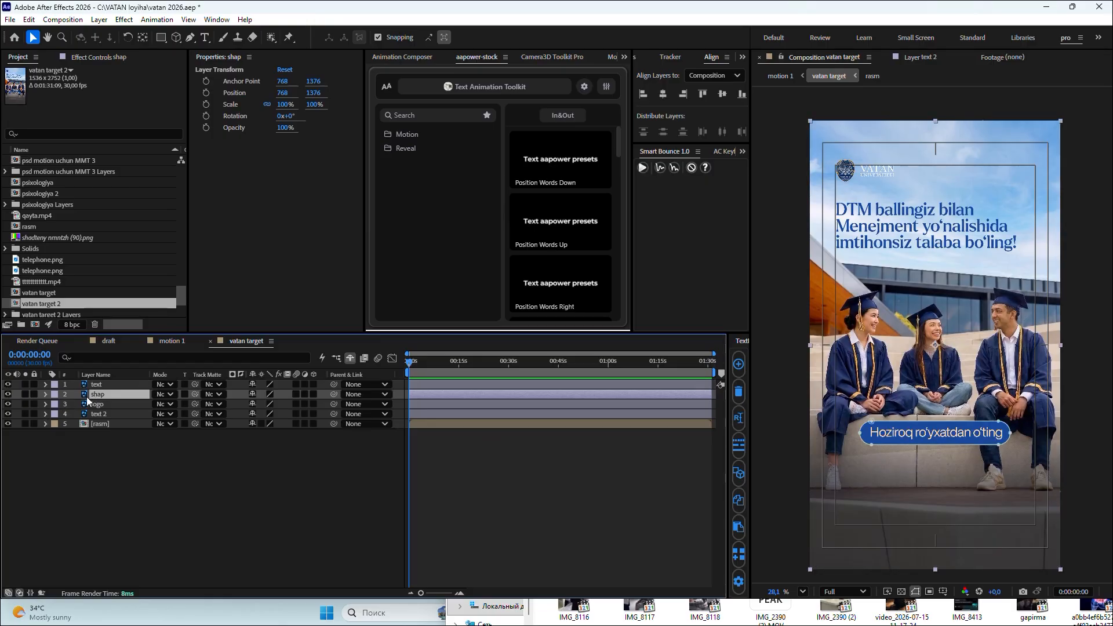
pyautogui.click(9, 394)
pyautogui.click(8, 394)
pyautogui.click(8, 395)
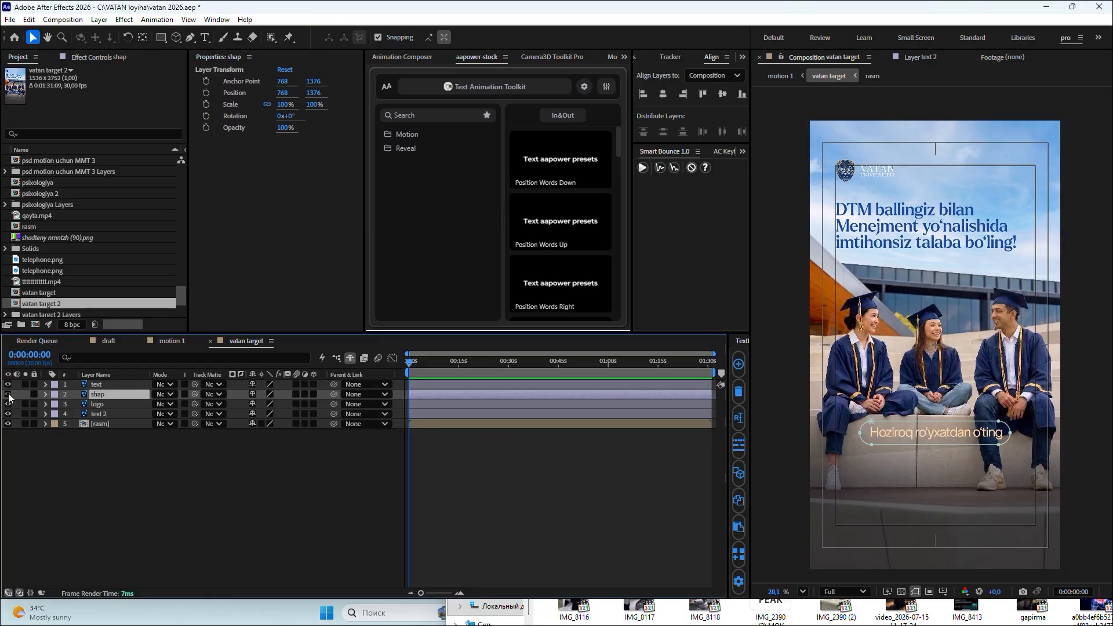
pyautogui.click(8, 394)
# - Toggle the visibility of the logo, text 2 and rasm layers off and on to check their contents
pyautogui.click(127, 404)
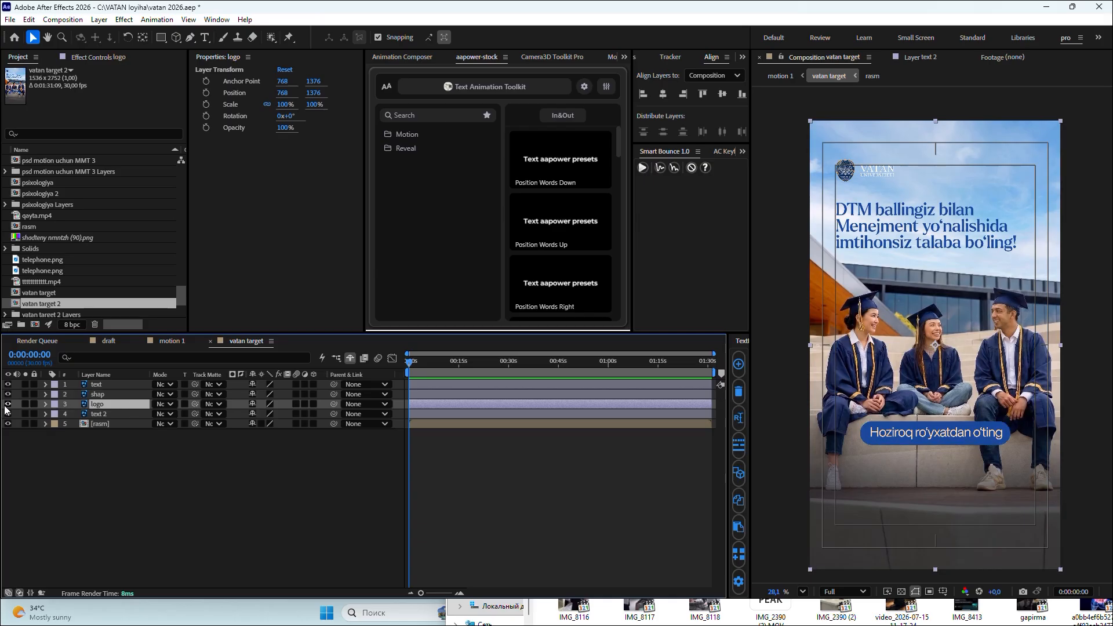
pyautogui.click(8, 404)
pyautogui.click(8, 404)
pyautogui.click(128, 414)
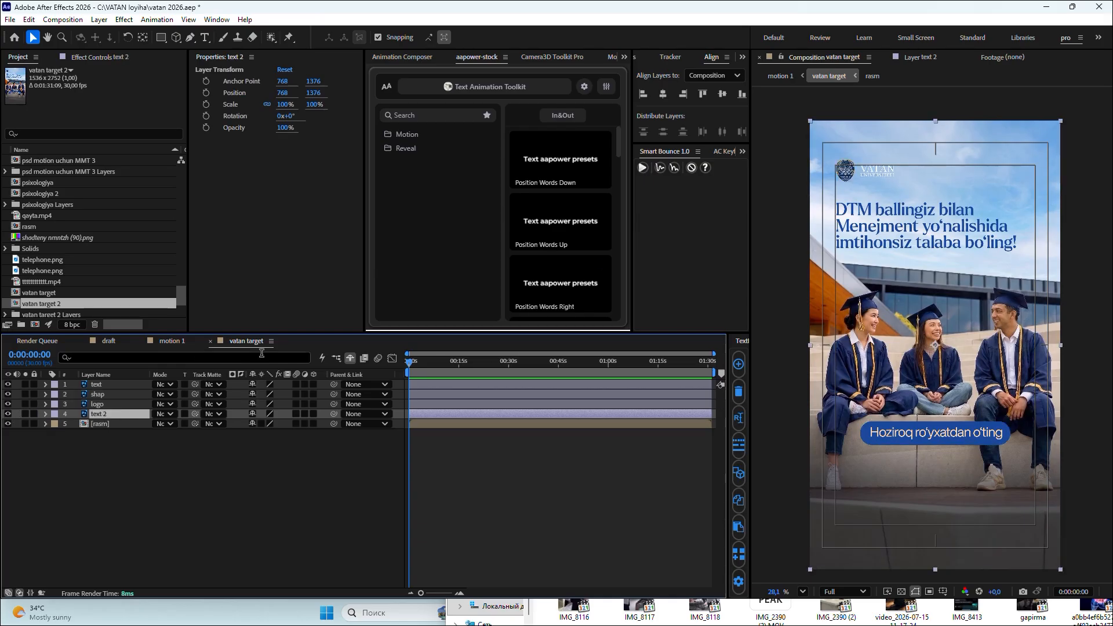
pyautogui.click(8, 414)
pyautogui.click(8, 414)
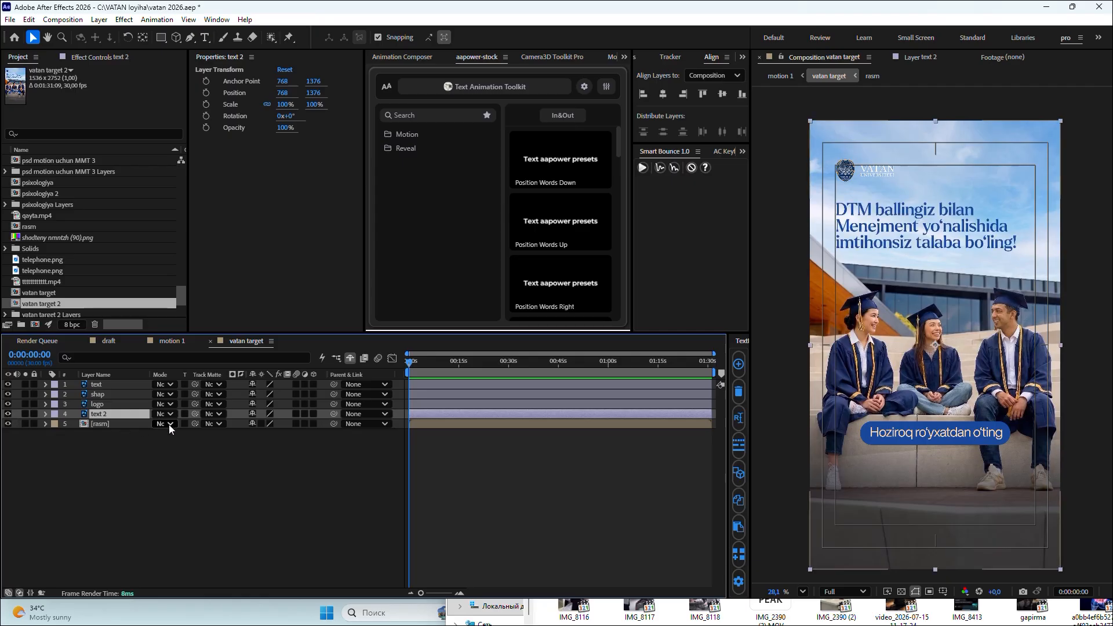
pyautogui.click(103, 424)
pyautogui.click(9, 424)
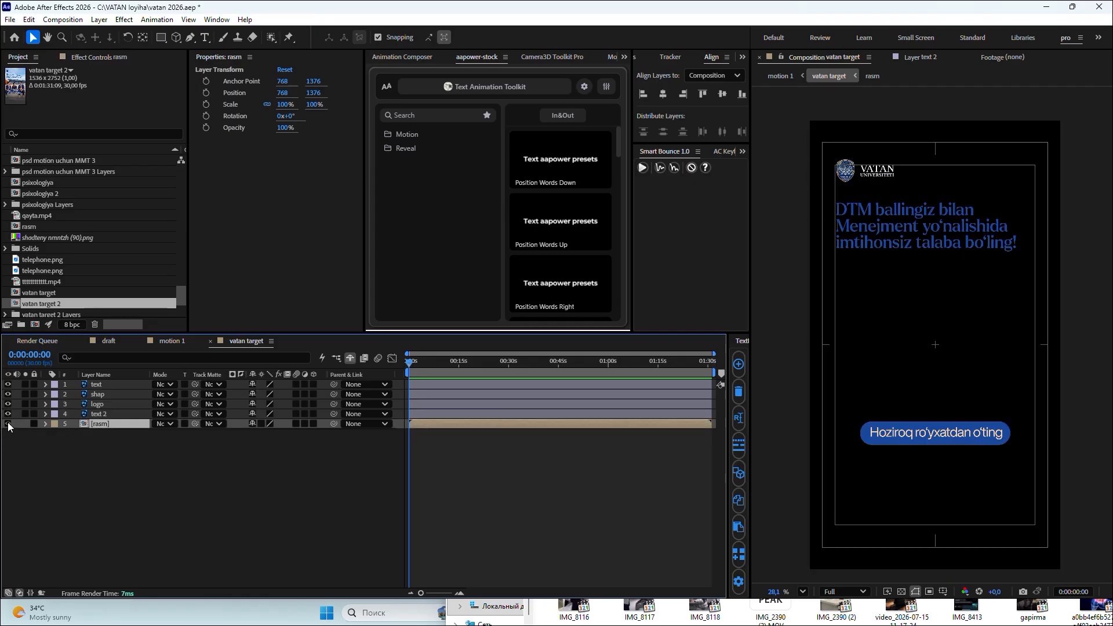
pyautogui.click(8, 424)
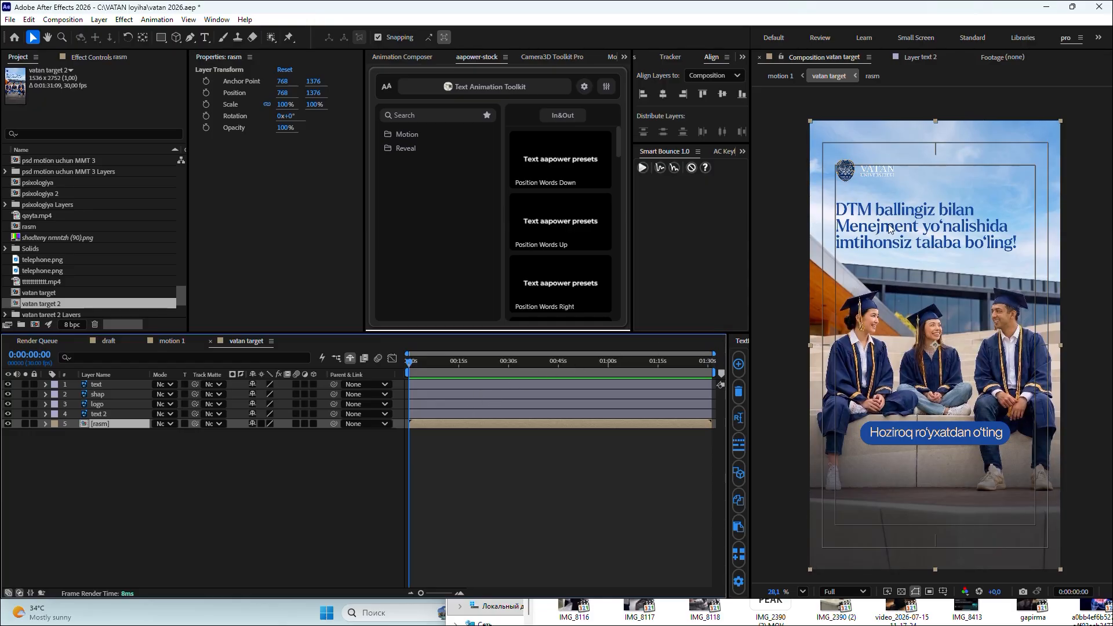
# - Try converting the text 2 Photoshop layer to editable text
pyautogui.click(110, 413)
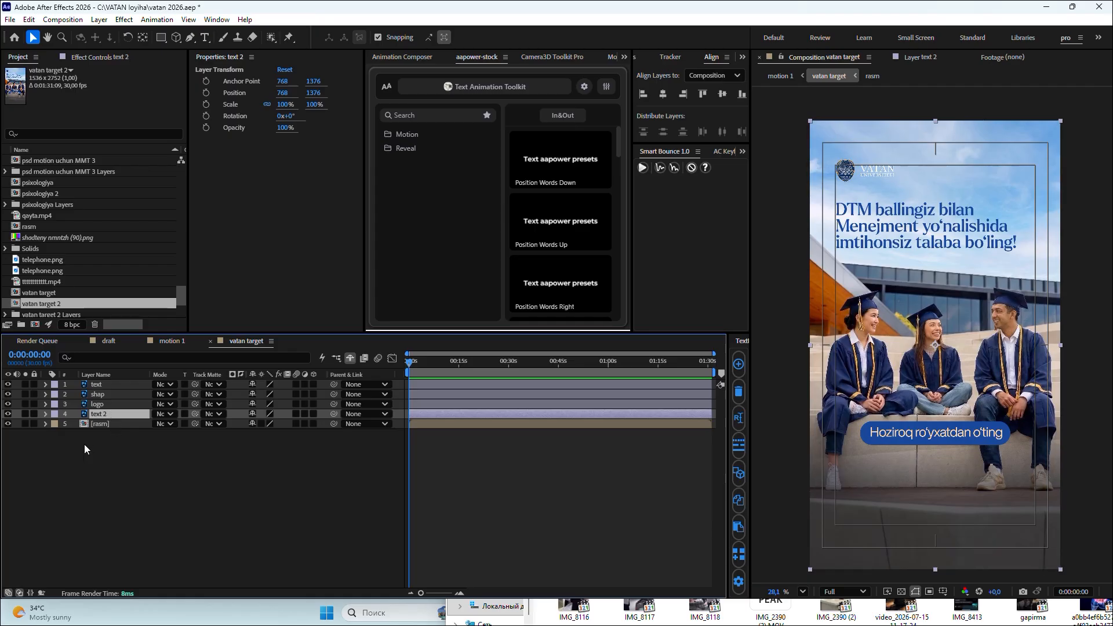
pyautogui.rightClick(105, 418)
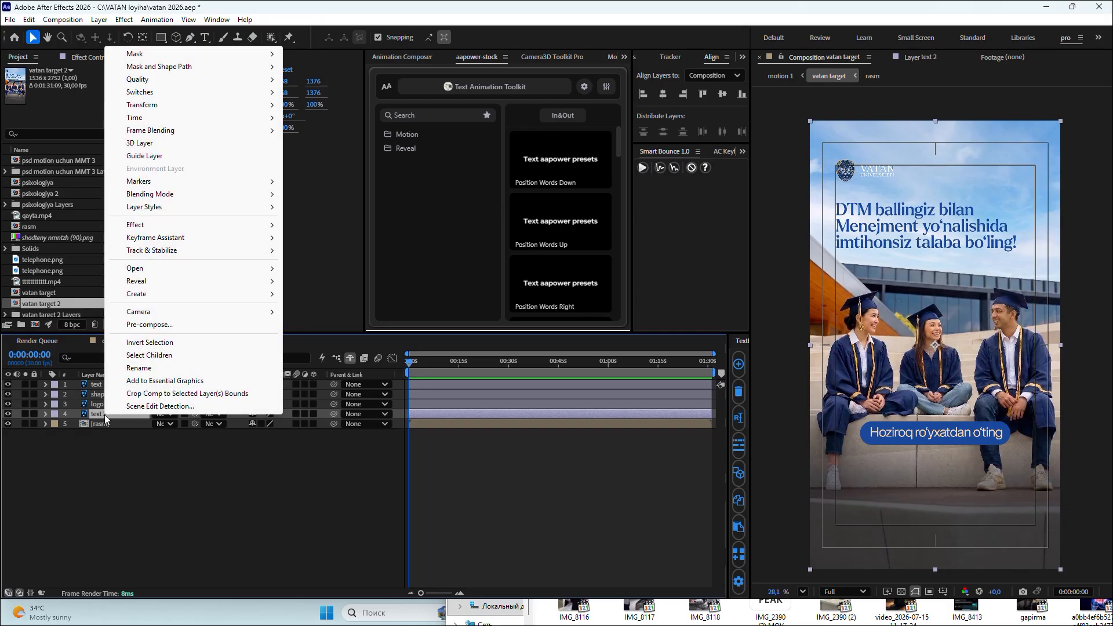
pyautogui.moveTo(194, 294)
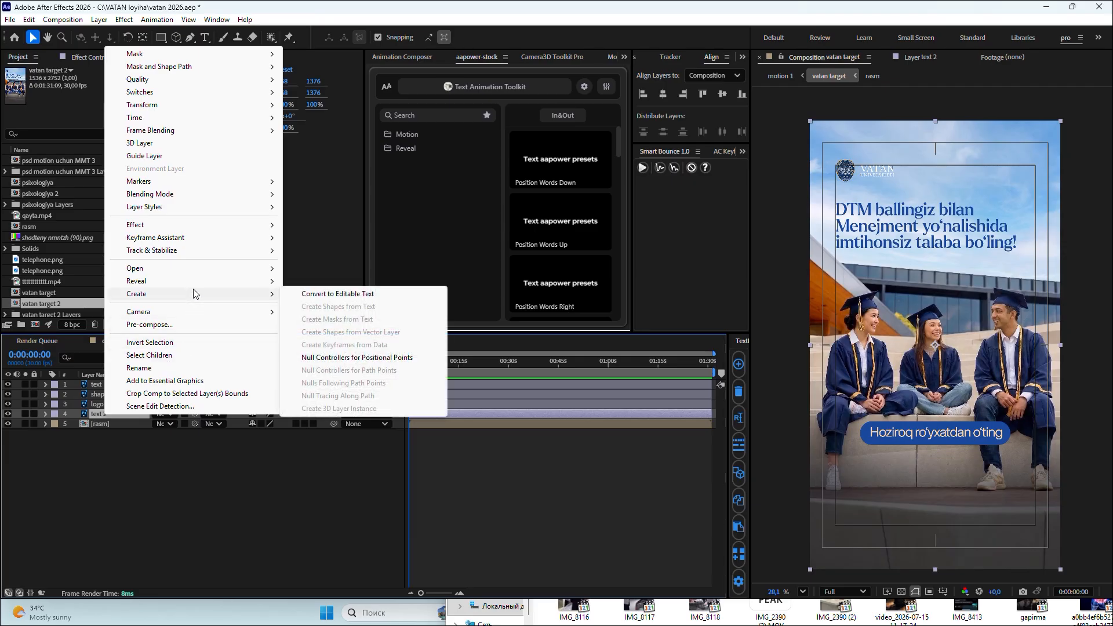
pyautogui.click(340, 294)
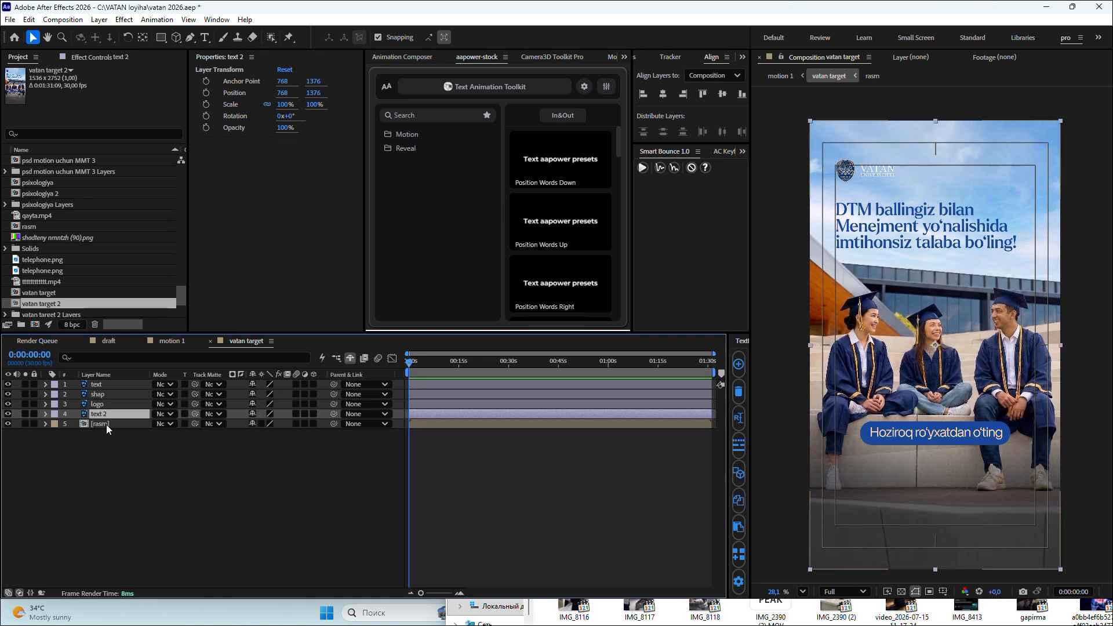
# - Try scaling down the unconverted text 2 layer, then restore it and collapse its properties
pyautogui.hotkey('ctrl', 'alt', '/')
pyautogui.press('s')
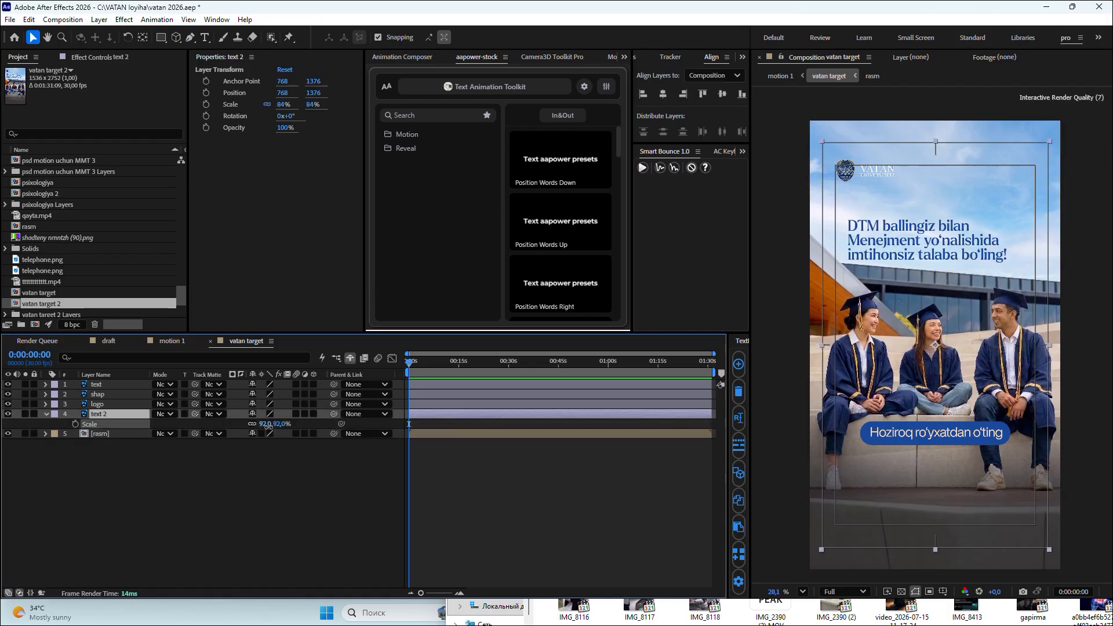
pyautogui.moveTo(272, 428); pyautogui.dragTo(270, 426)
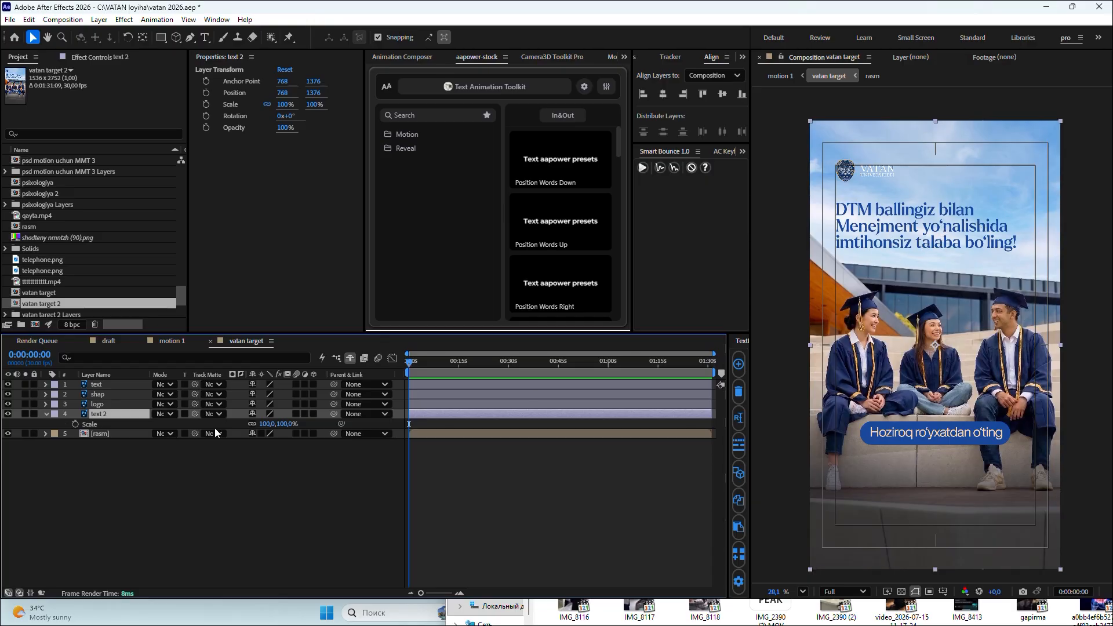
pyautogui.click(46, 414)
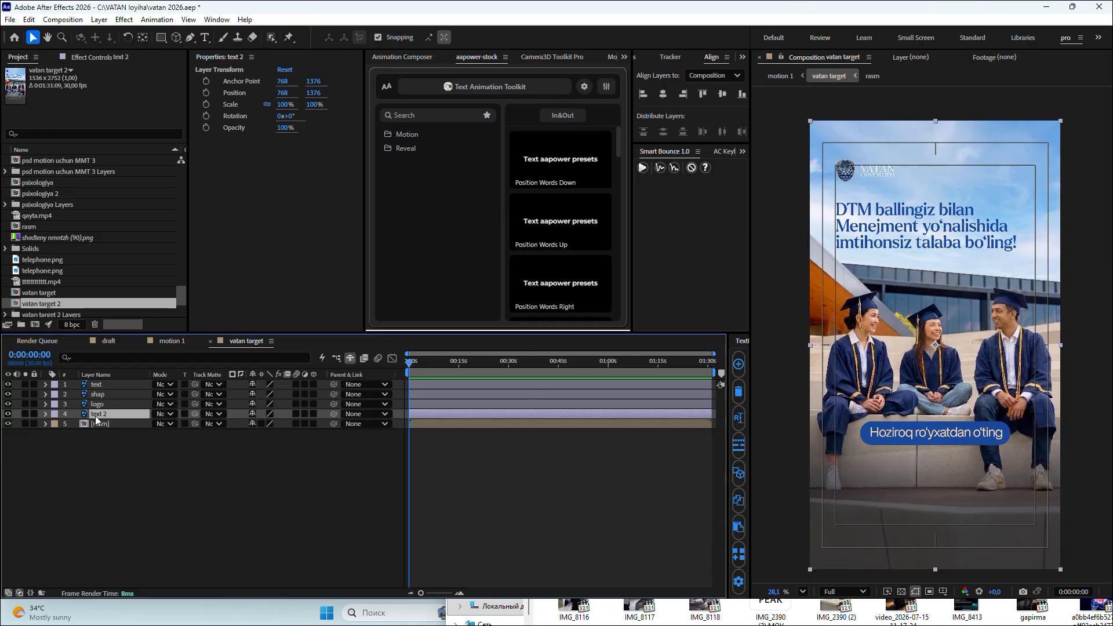
# - Convert the text 2 layer holding the blue heading to editable text
pyautogui.rightClick(95, 416)
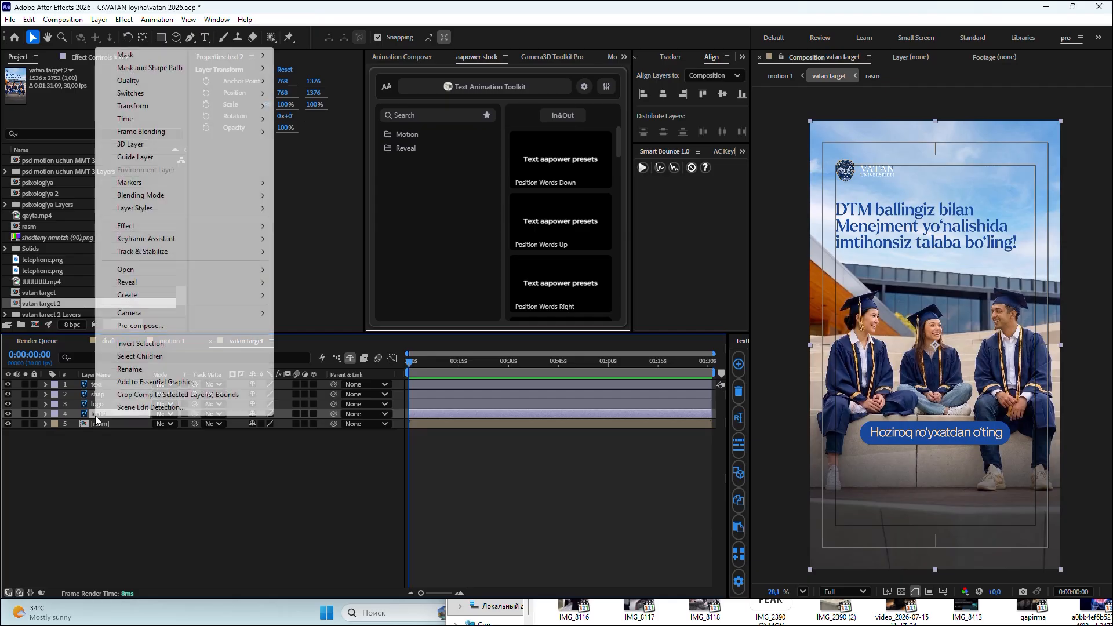
pyautogui.moveTo(209, 297)
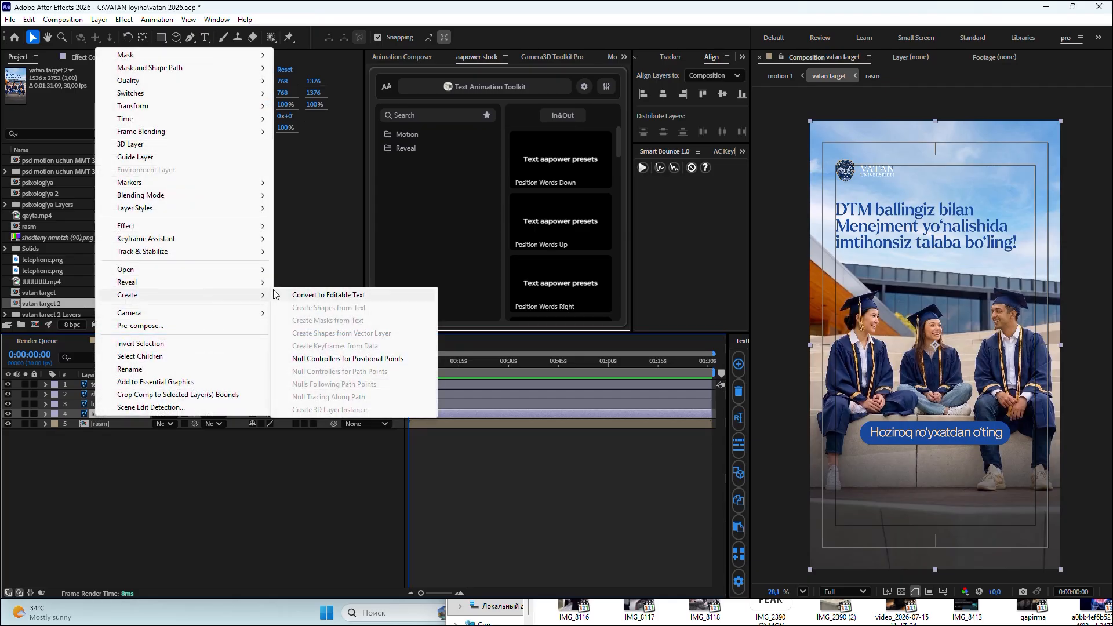
pyautogui.click(308, 295)
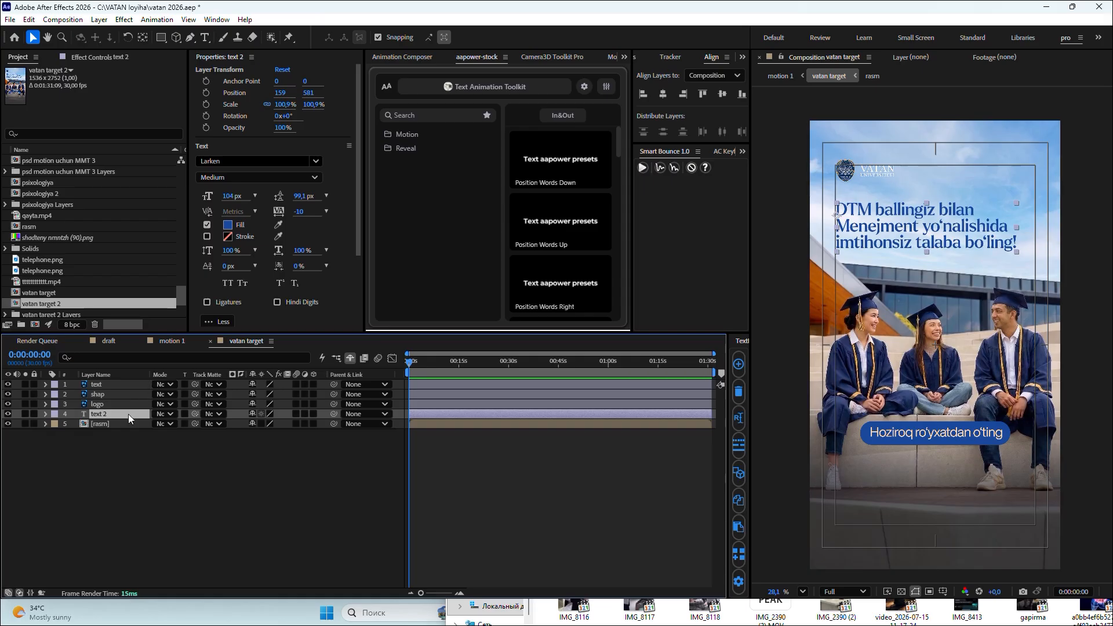
# - Try the Losta Masta Bold font and a different blue fill on the text 2 heading, cancelling the colour change
pyautogui.click(270, 161)
pyautogui.press('Down')
pyautogui.press('Down')
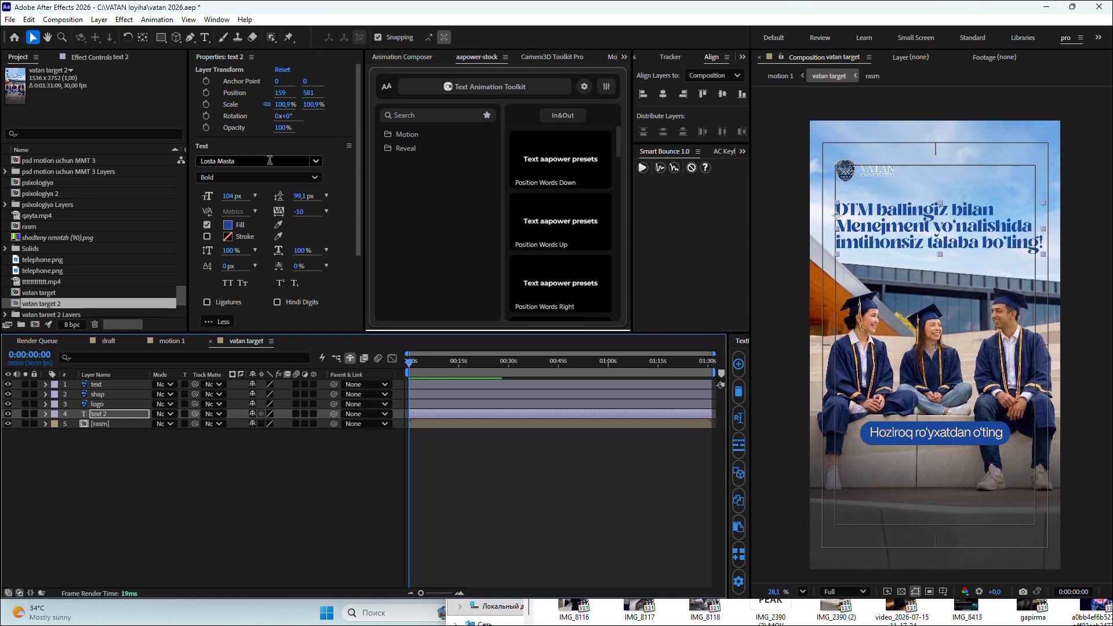
pyautogui.click(230, 227)
pyautogui.moveTo(548, 364)
pyautogui.mouseDown()
pyautogui.moveTo(502, 450)
pyautogui.moveTo(550, 363)
pyautogui.mouseUp()
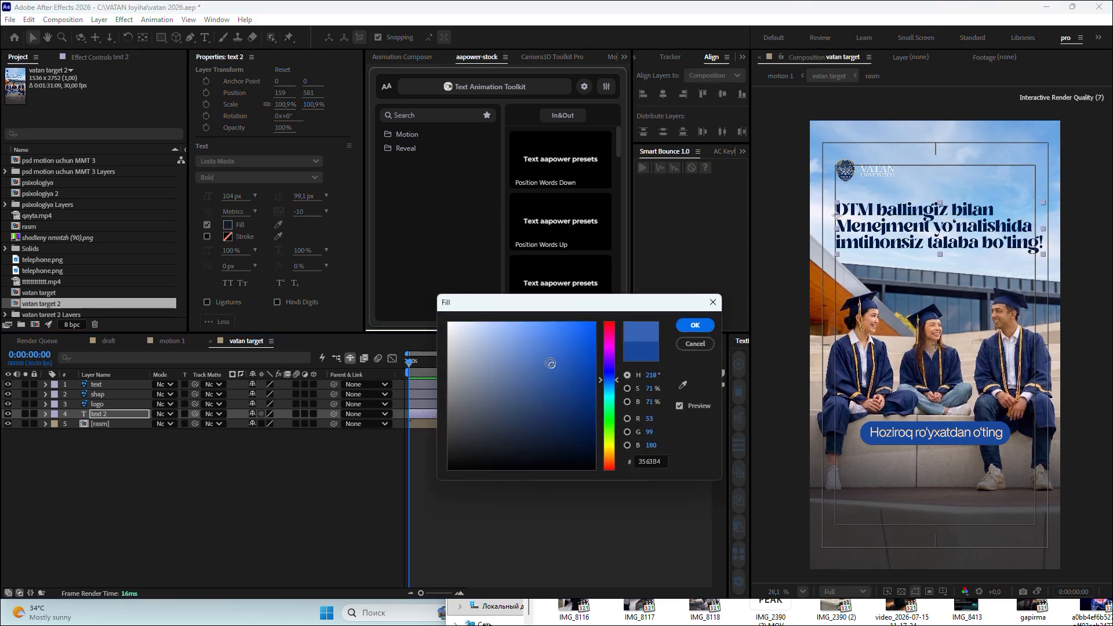
pyautogui.click(690, 344)
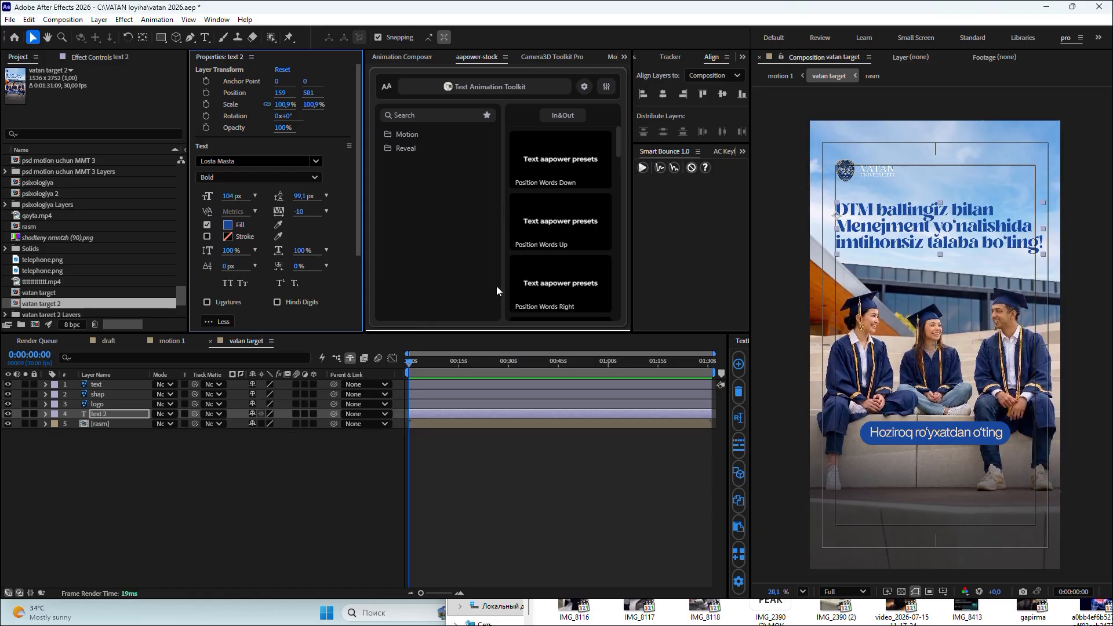
# - Undo the font changes on the text 2 heading to restore Larken Medium
pyautogui.moveTo(539, 269)
pyautogui.hotkey('ctrl', 'z')
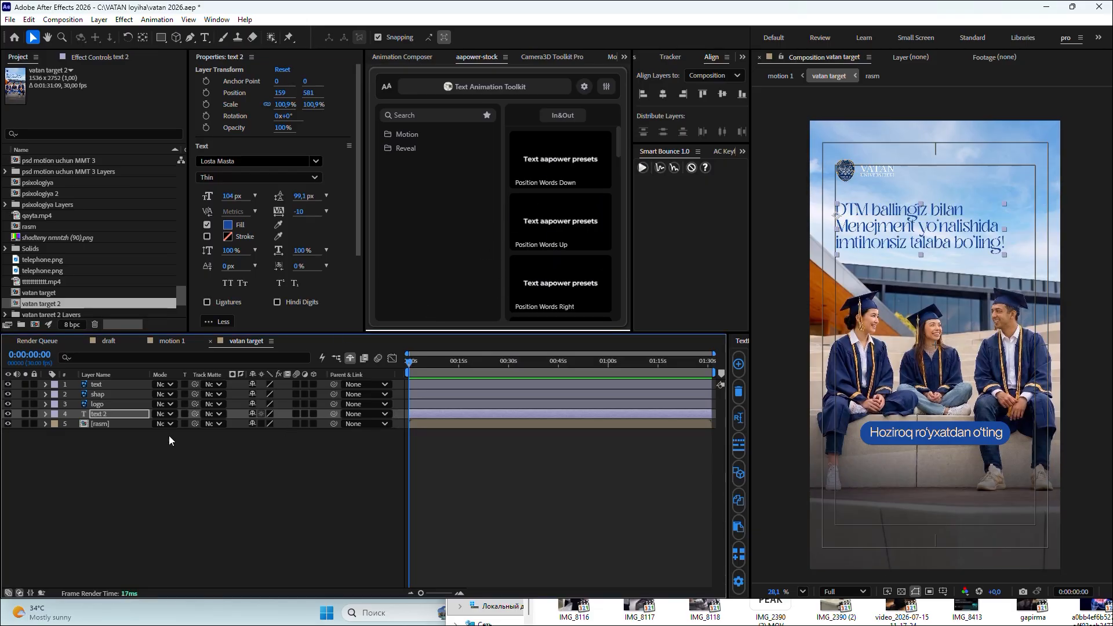
pyautogui.hotkey('ctrl', 'z')
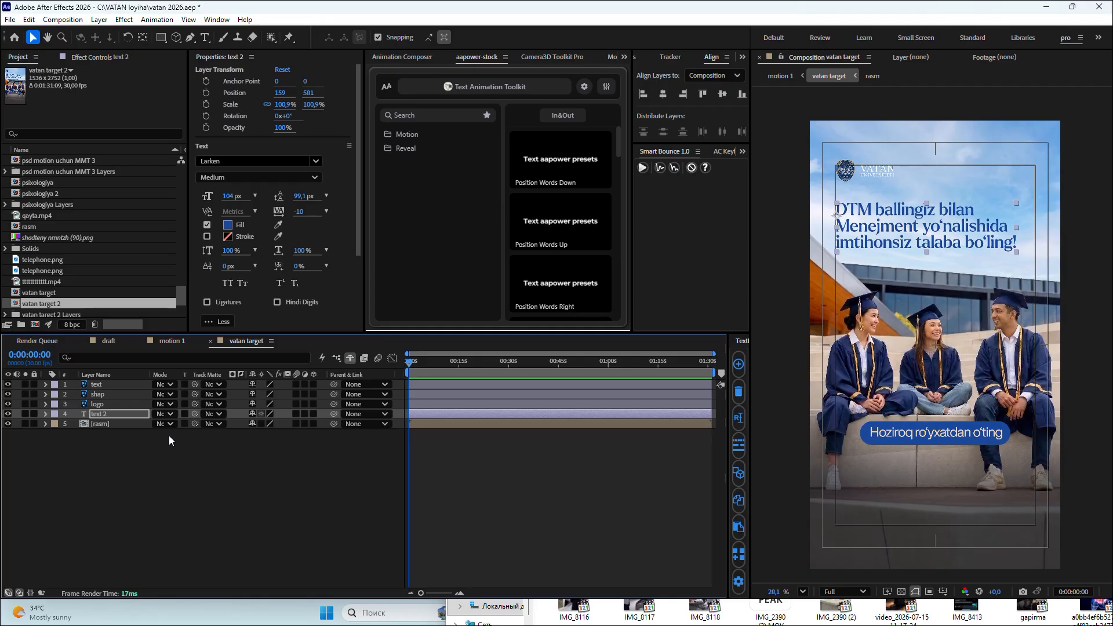
# - Apply the Position Words Left text animation preset to the text 2 heading layer
pyautogui.click(167, 438)
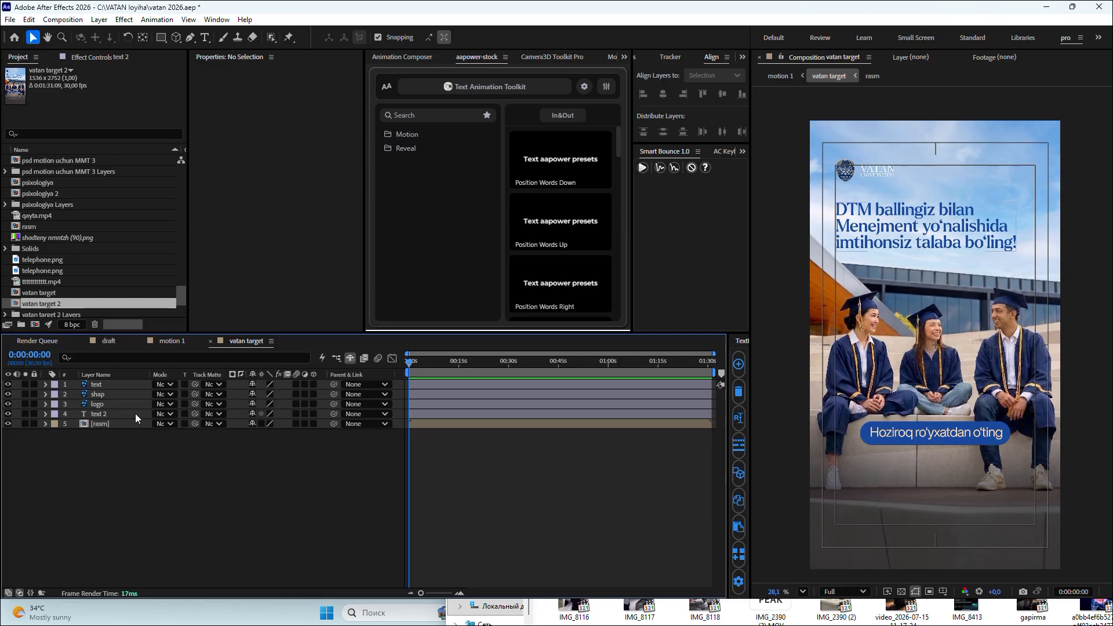
pyautogui.click(135, 413)
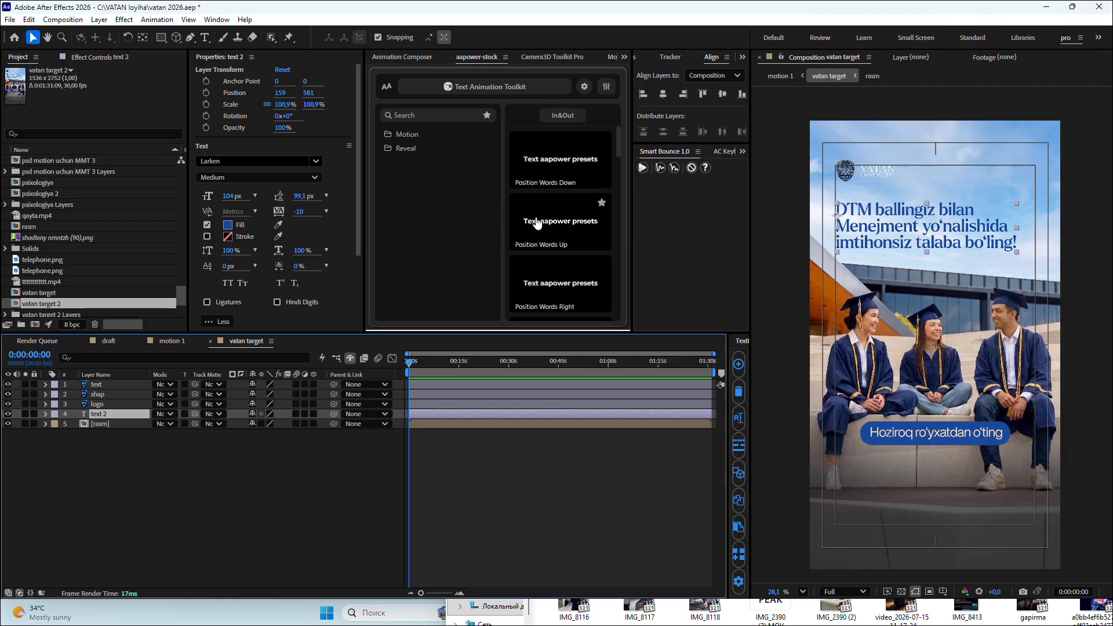
pyautogui.scroll(-1, 550, 220)
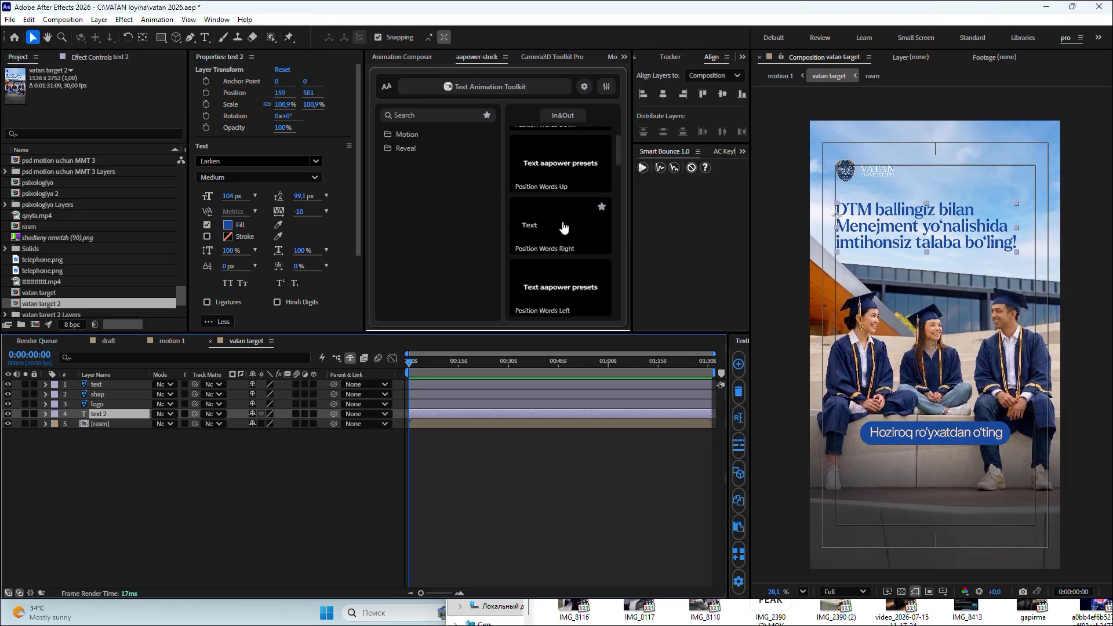
pyautogui.scroll(-1, 560, 291)
pyautogui.click(551, 231)
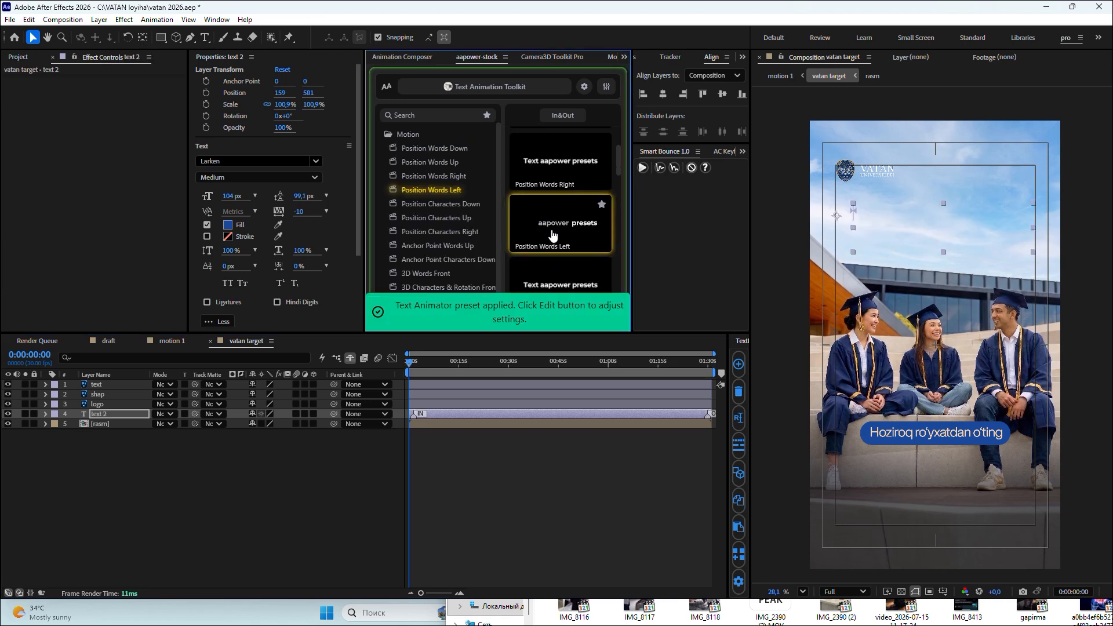
# - Enable motion blur for the text 2 layer and the composition, and preview the heading animation from the start
pyautogui.click(296, 413)
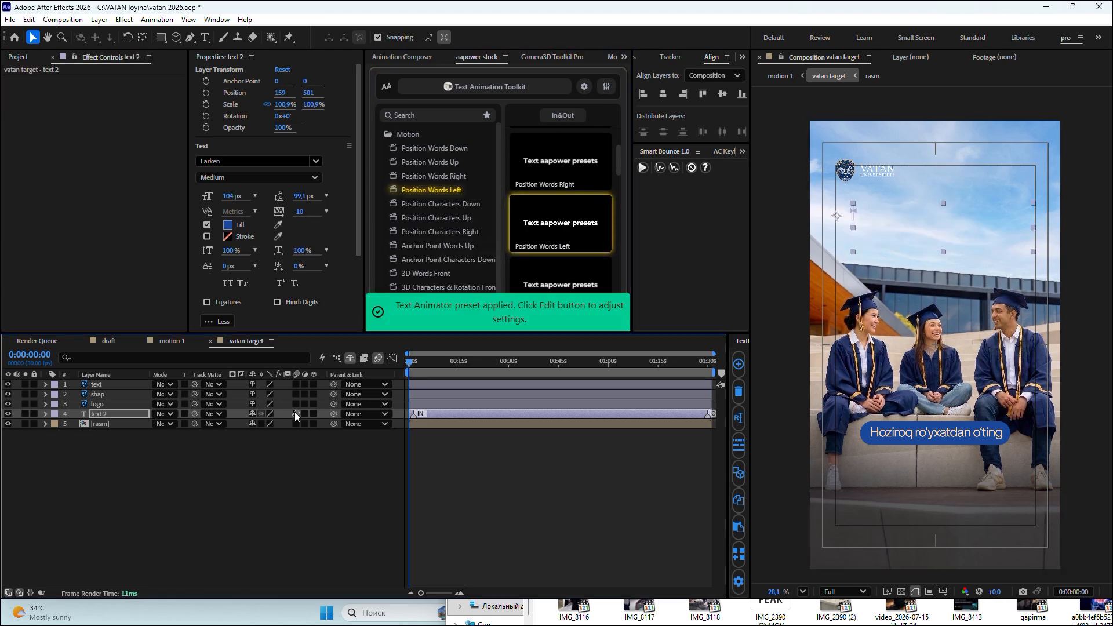
pyautogui.click(378, 358)
pyautogui.press('space')
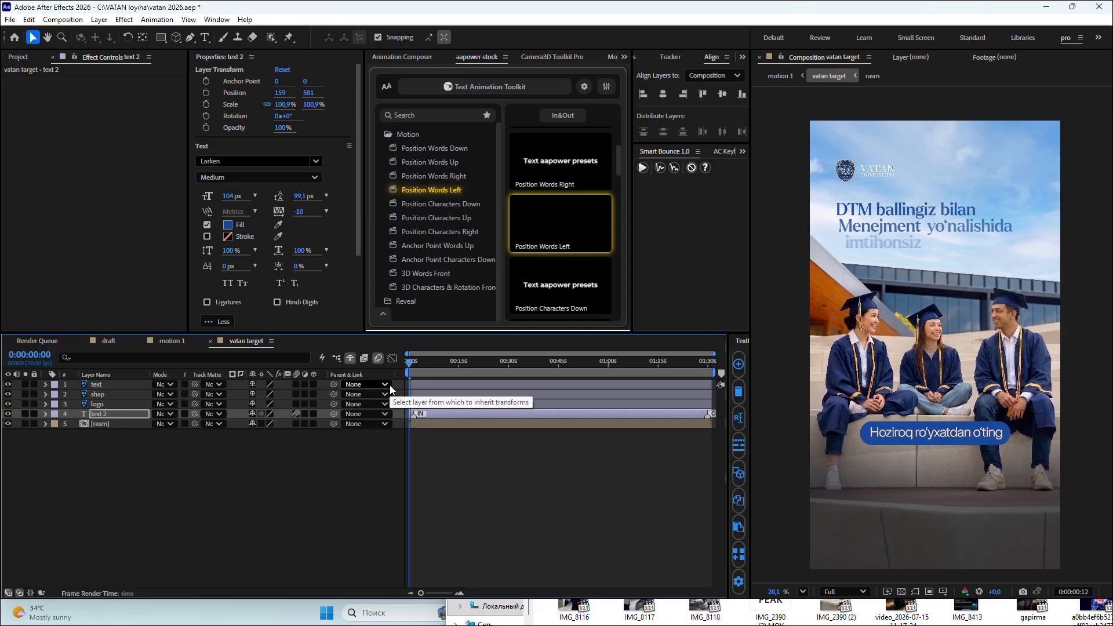
pyautogui.click(409, 365)
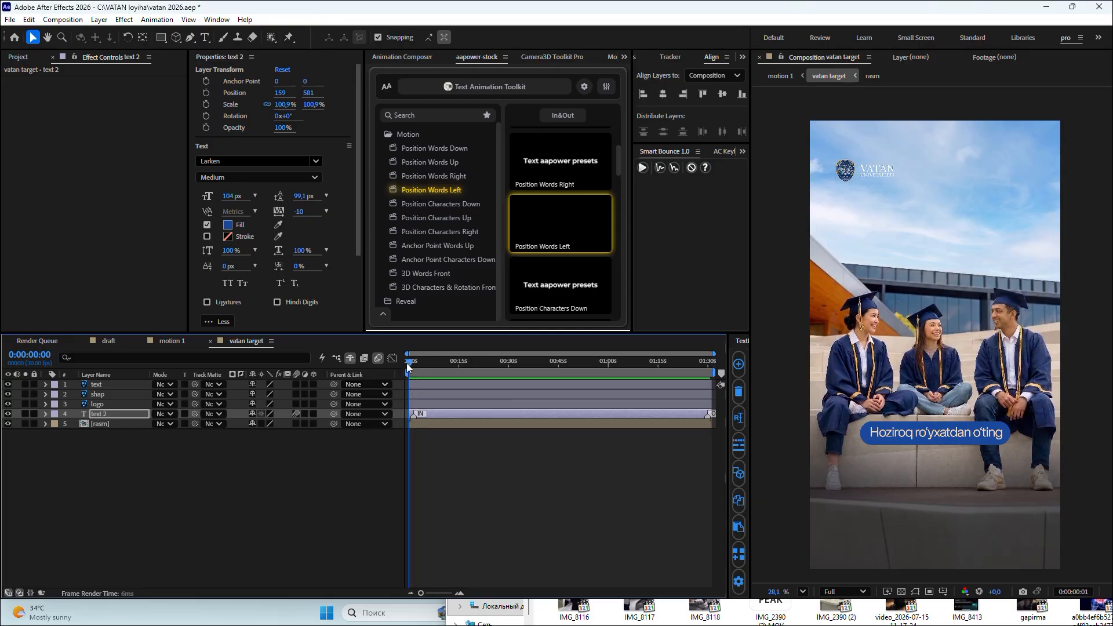
pyautogui.press('space')
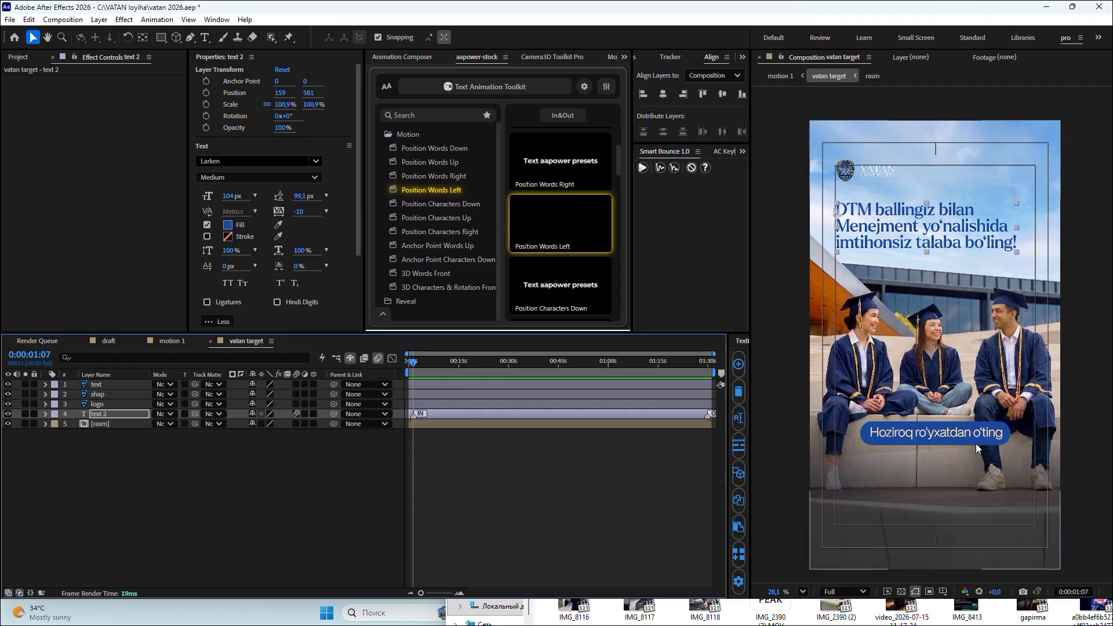
pyautogui.click(120, 402)
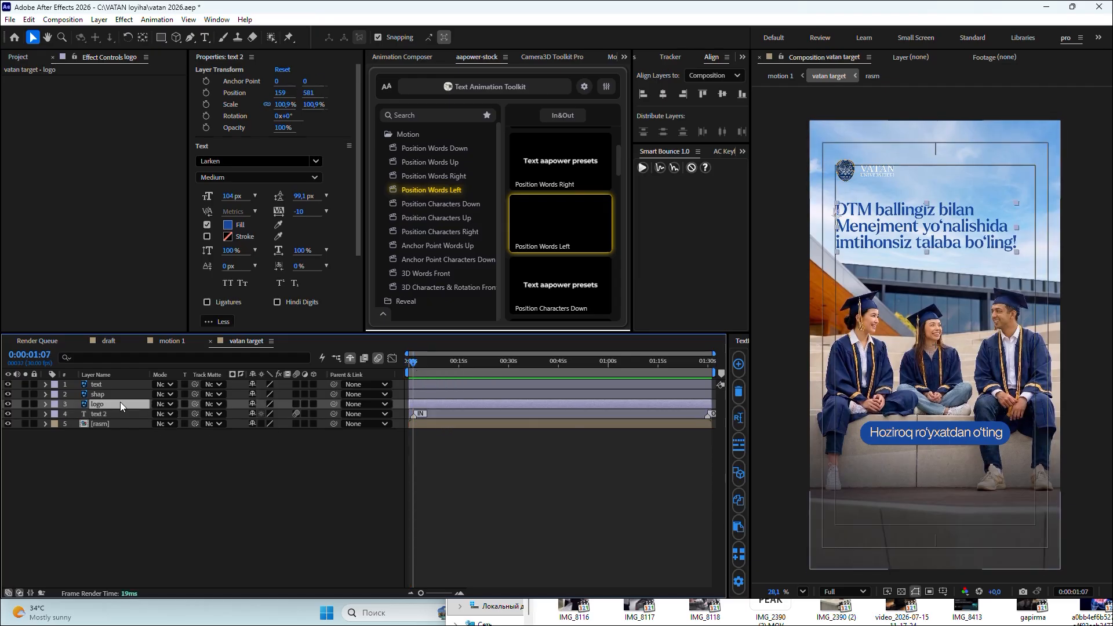
pyautogui.click(115, 395)
pyautogui.rightClick(115, 396)
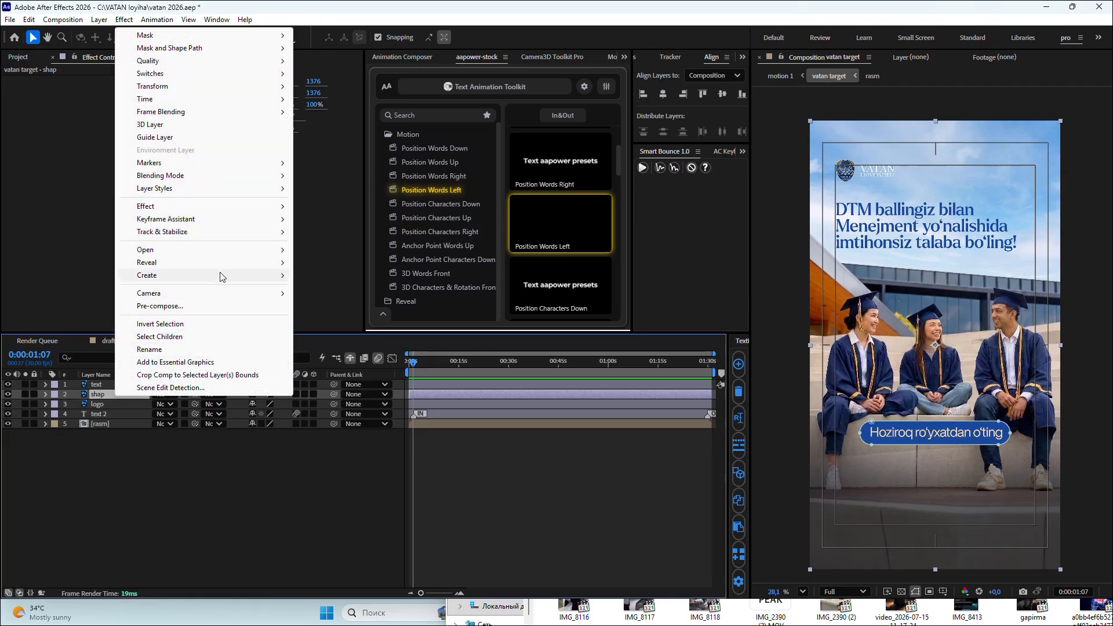
pyautogui.moveTo(285, 274)
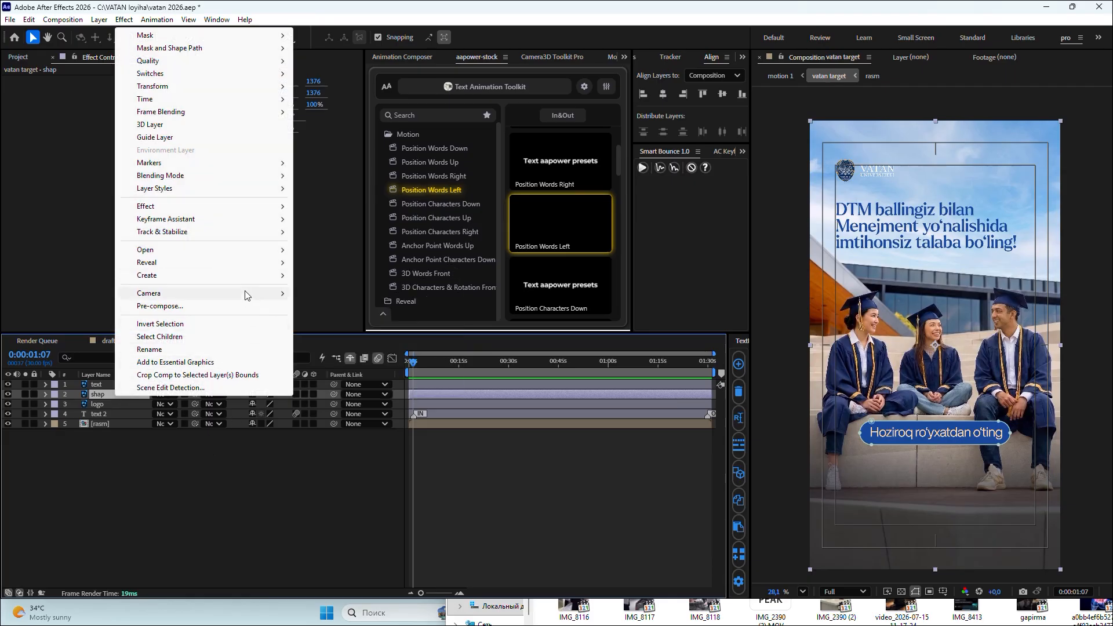
pyautogui.click(121, 412)
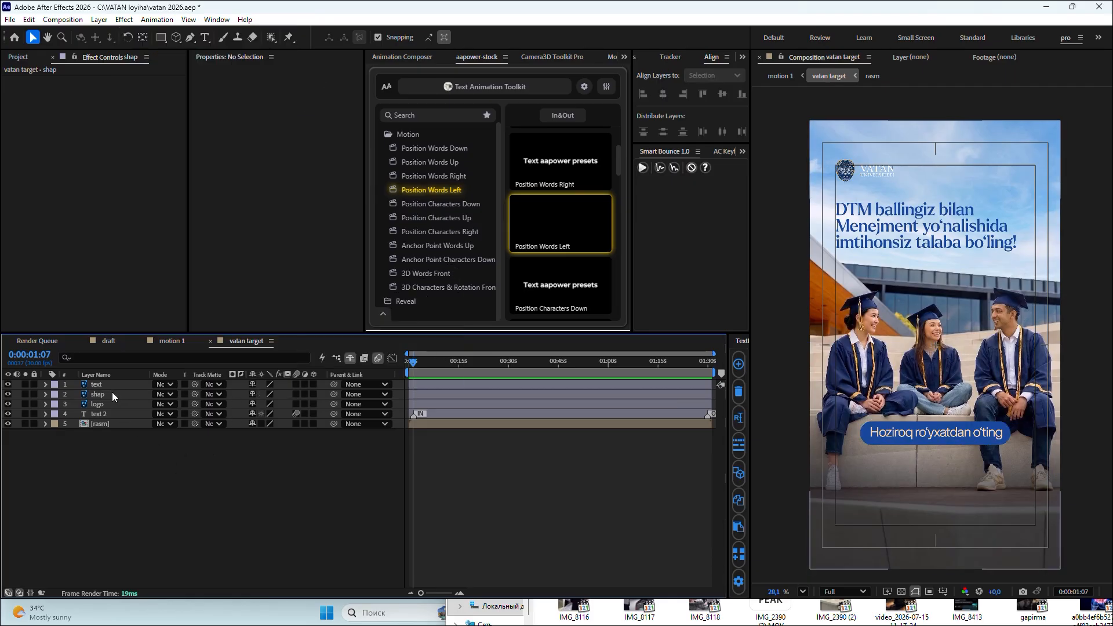
# - Activate the Rectangle tool with no layer selected and set its stroke to None
pyautogui.click(113, 394)
pyautogui.scroll(3, 947, 454)
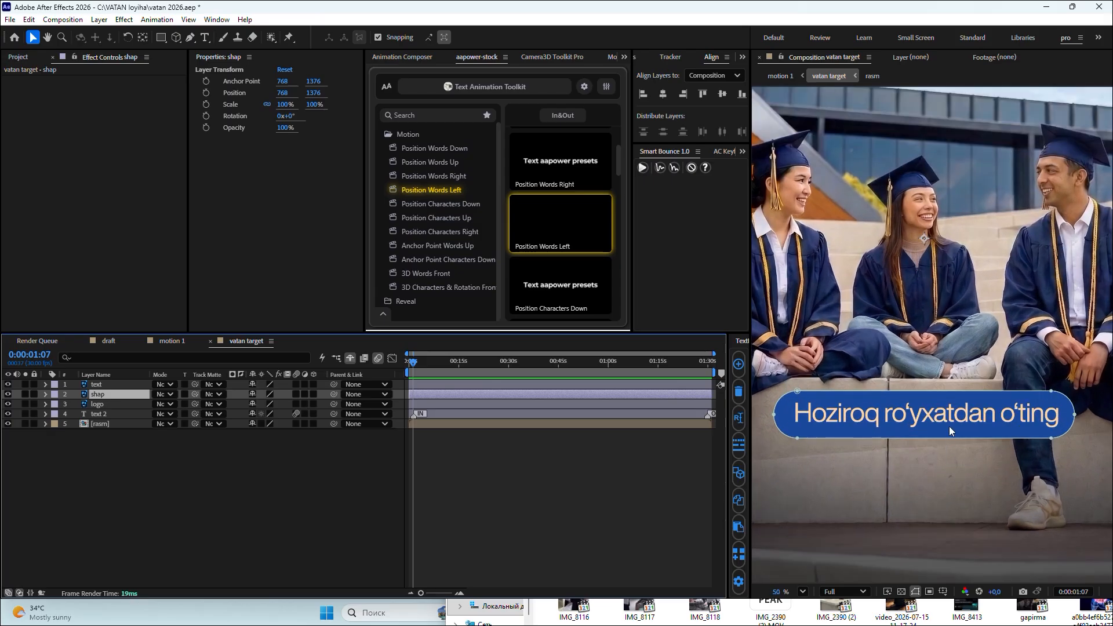
pyautogui.scroll(-3, 949, 426)
pyautogui.scroll(2, 939, 434)
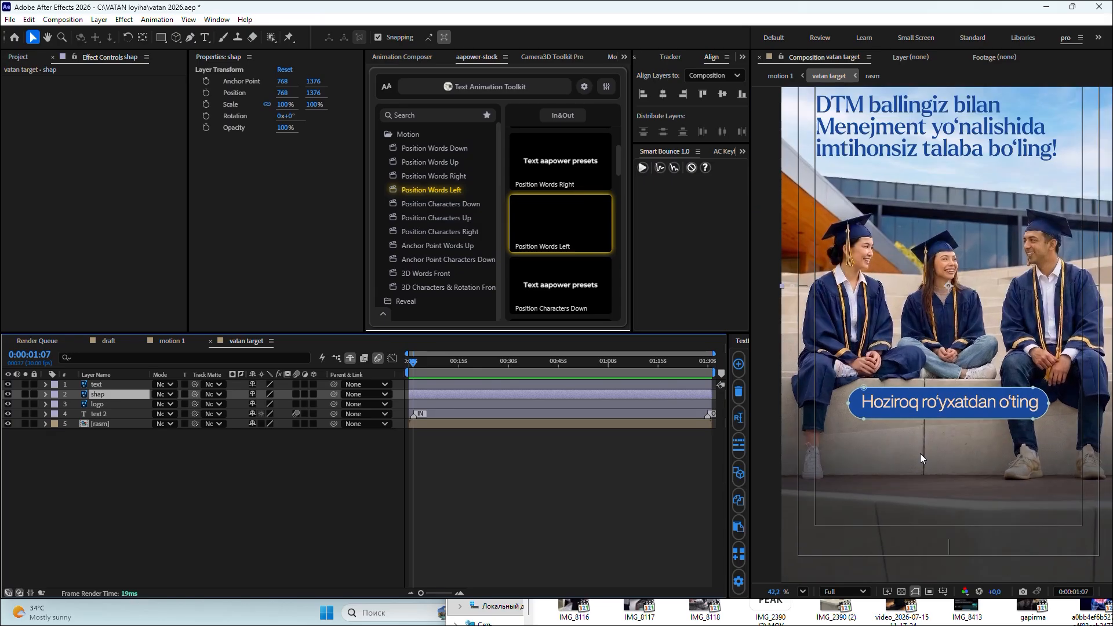
pyautogui.click(455, 493)
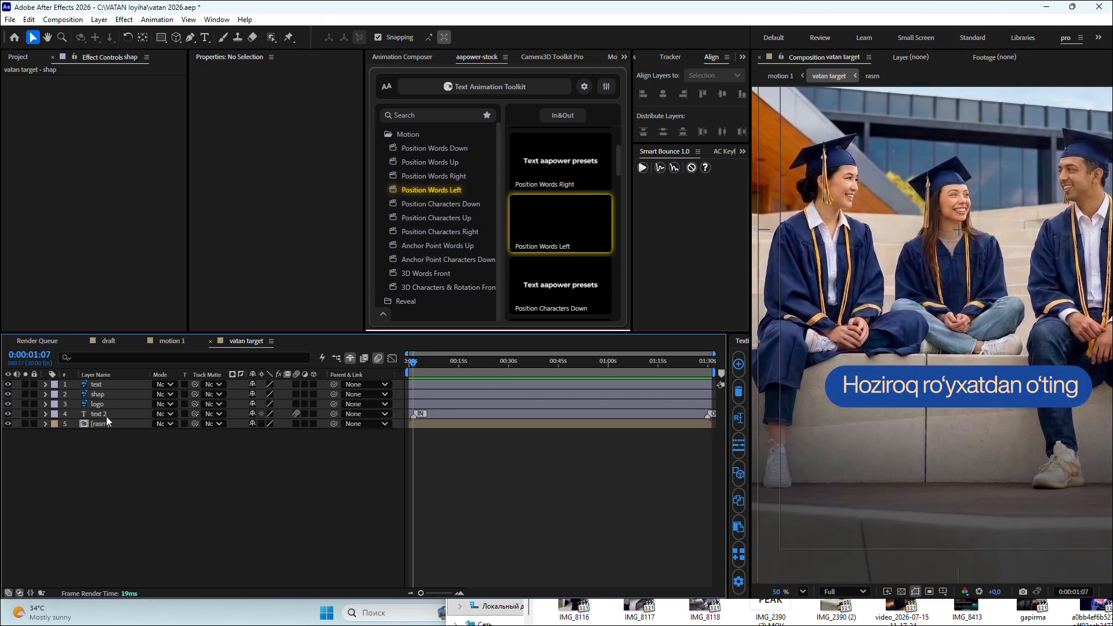
pyautogui.click(160, 38)
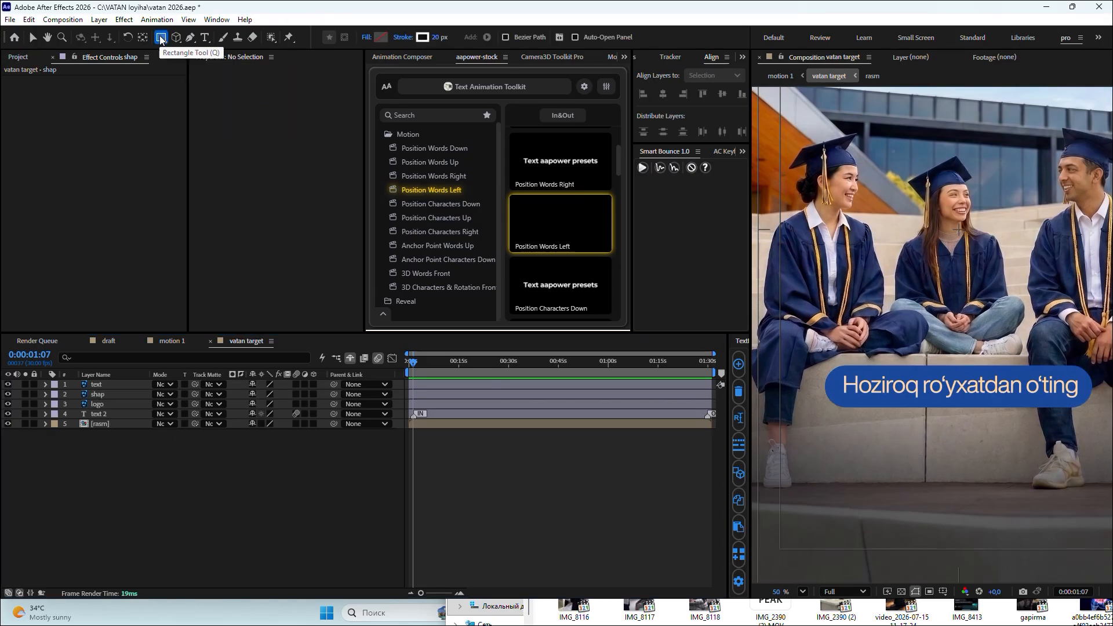
pyautogui.click(406, 38)
pyautogui.click(502, 279)
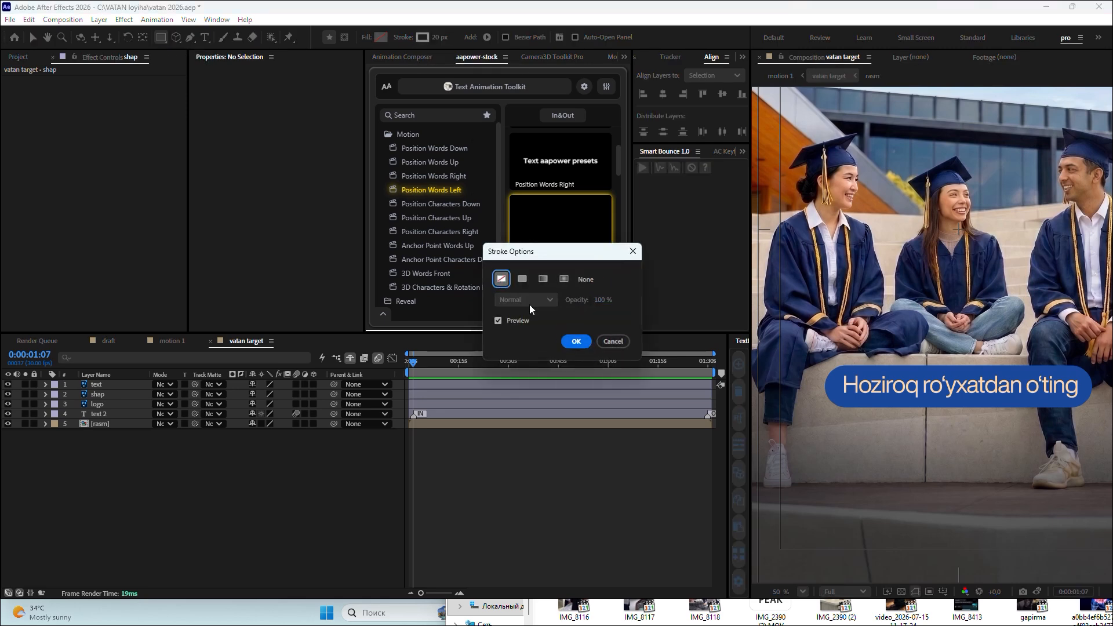
pyautogui.click(576, 341)
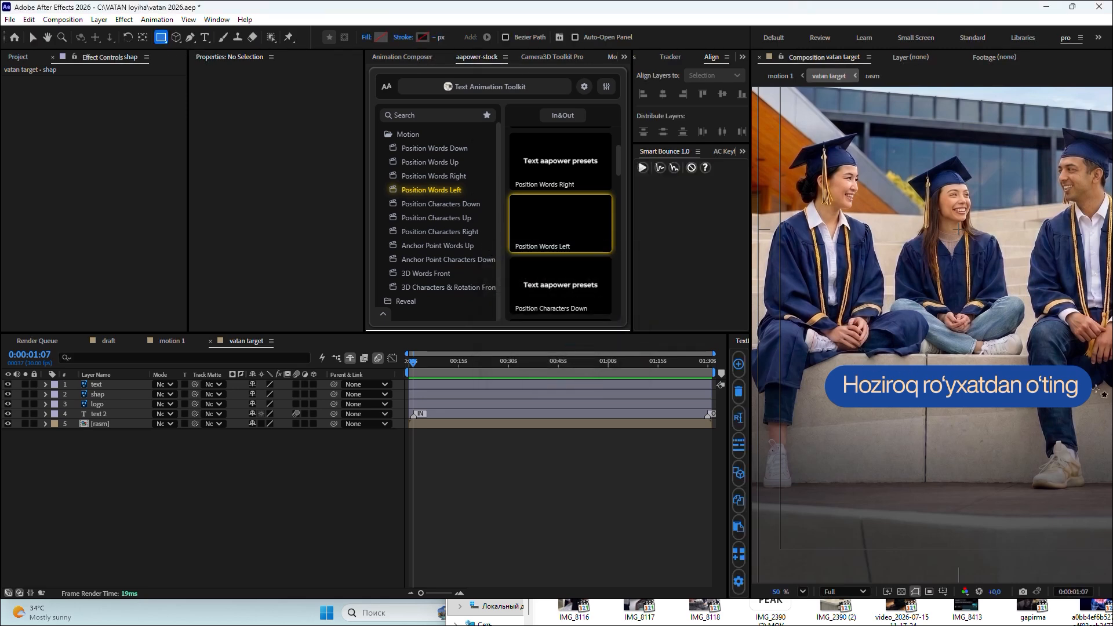
# - Set the shape fill to the button's blue, 1A499B, by sampling it from the design
pyautogui.click(379, 38)
pyautogui.click(683, 386)
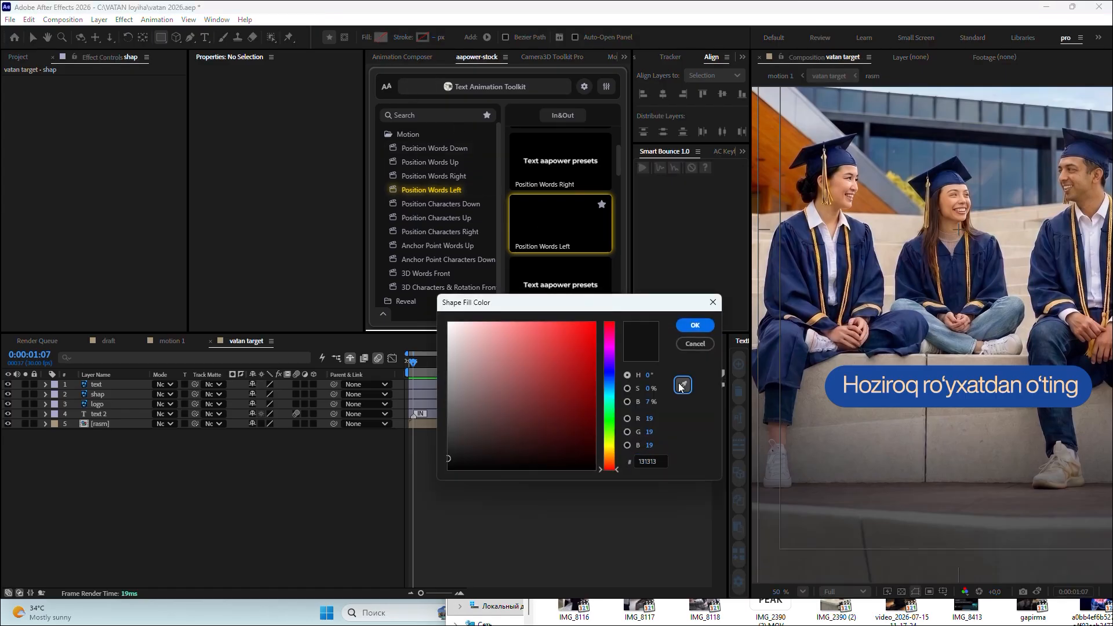
pyautogui.click(864, 366)
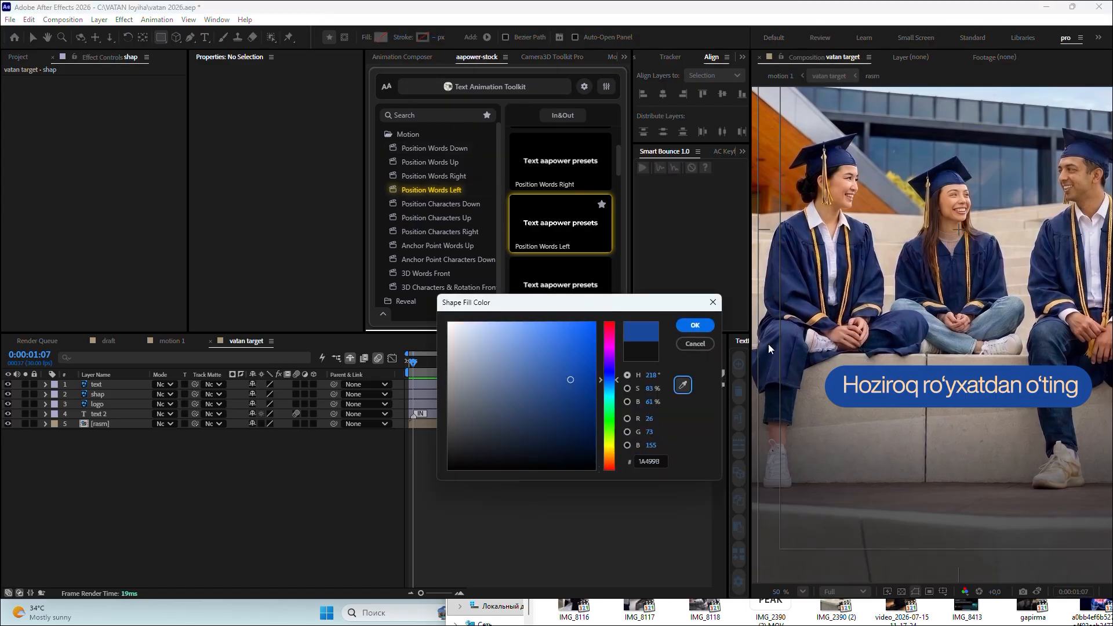
pyautogui.click(695, 325)
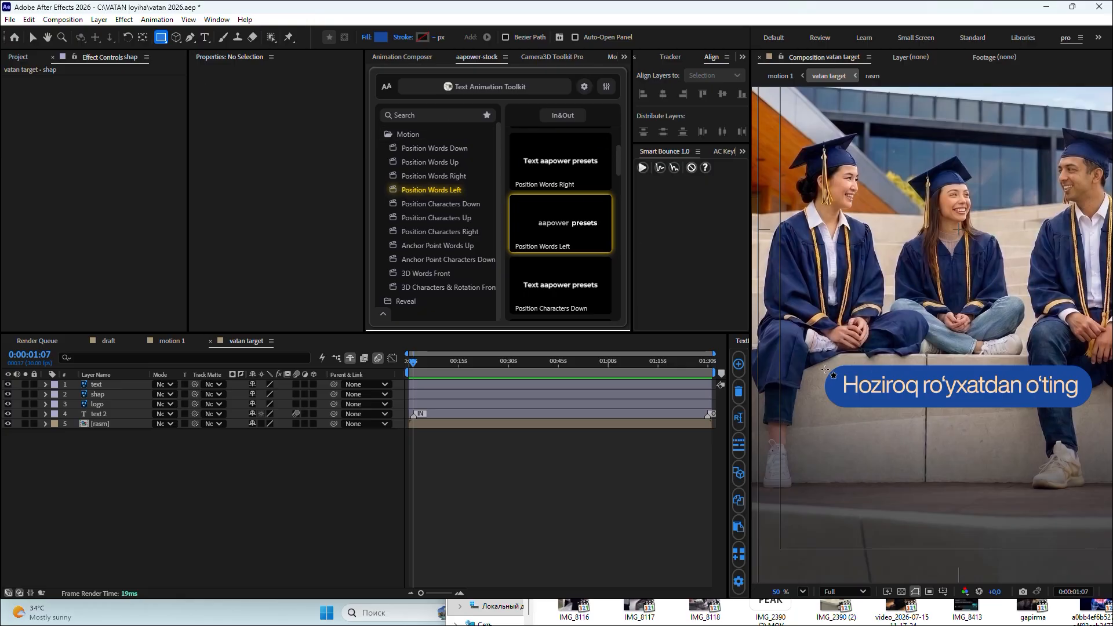
# - Draw a rectangle about 916 by 142 px over the blue button and nudge it up 6 px
pyautogui.moveTo(825, 369)
pyautogui.mouseDown()
pyautogui.moveTo(877, 387)
pyautogui.moveTo(1022, 393)
pyautogui.moveTo(1091, 410)
pyautogui.mouseUp()
pyautogui.click(519, 384)
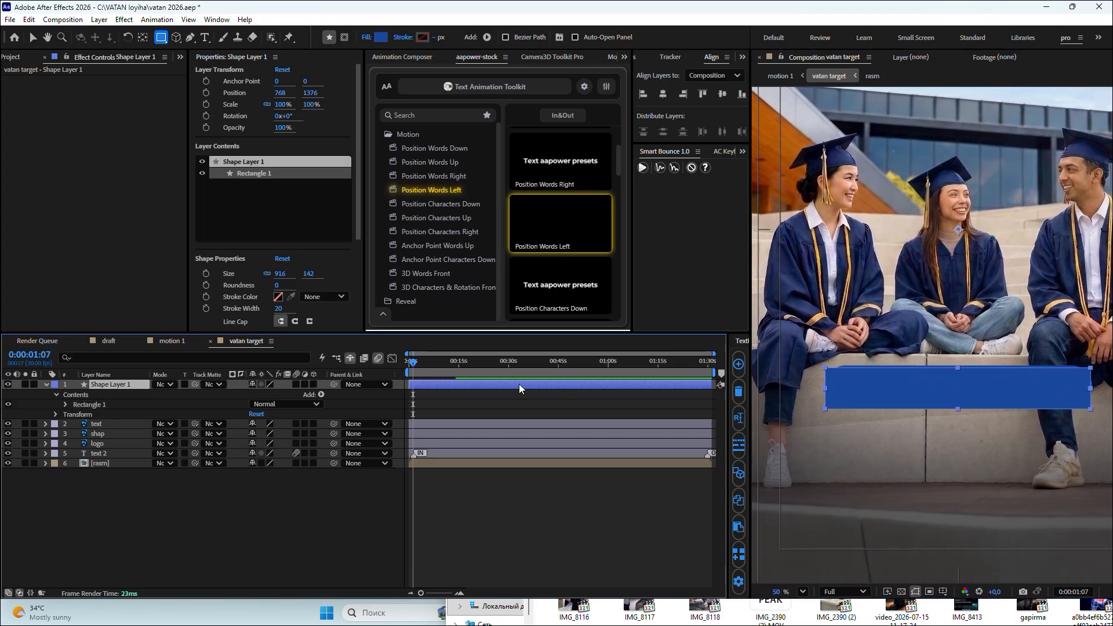
pyautogui.hotkey('shift', 'Up')
pyautogui.hotkey('shift', 'Up')
pyautogui.hotkey('shift', 'Down')
pyautogui.press('Down')
pyautogui.press('Down')
pyautogui.press('Down')
pyautogui.press('Down')
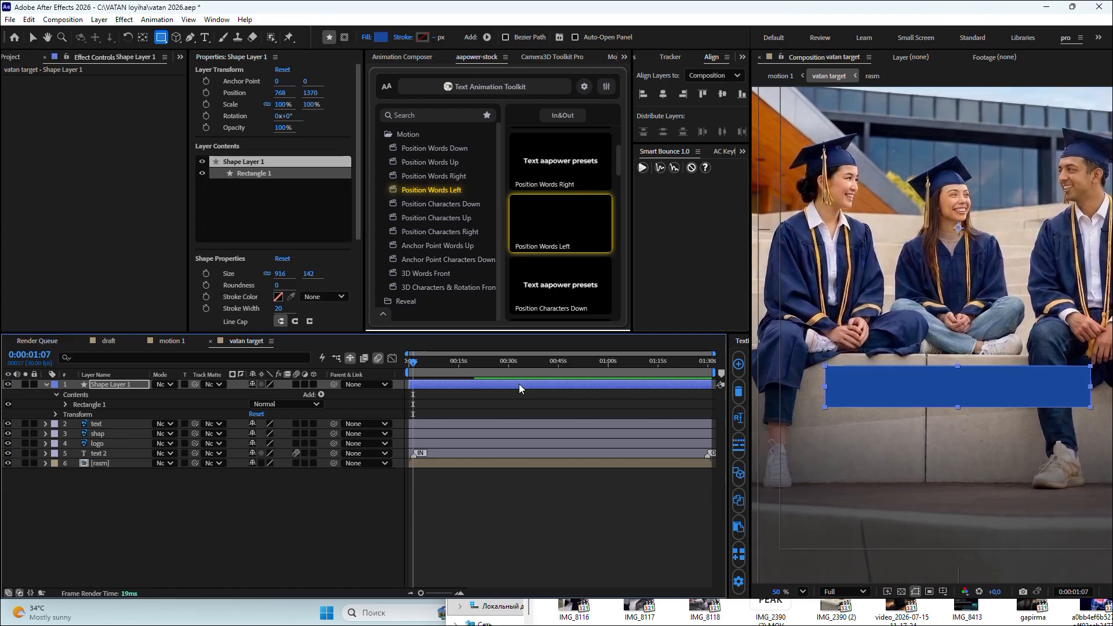
# - Unlink the rectangle's size proportions and set its roundness to 158, keeping the size at 916 by 142
pyautogui.click(268, 273)
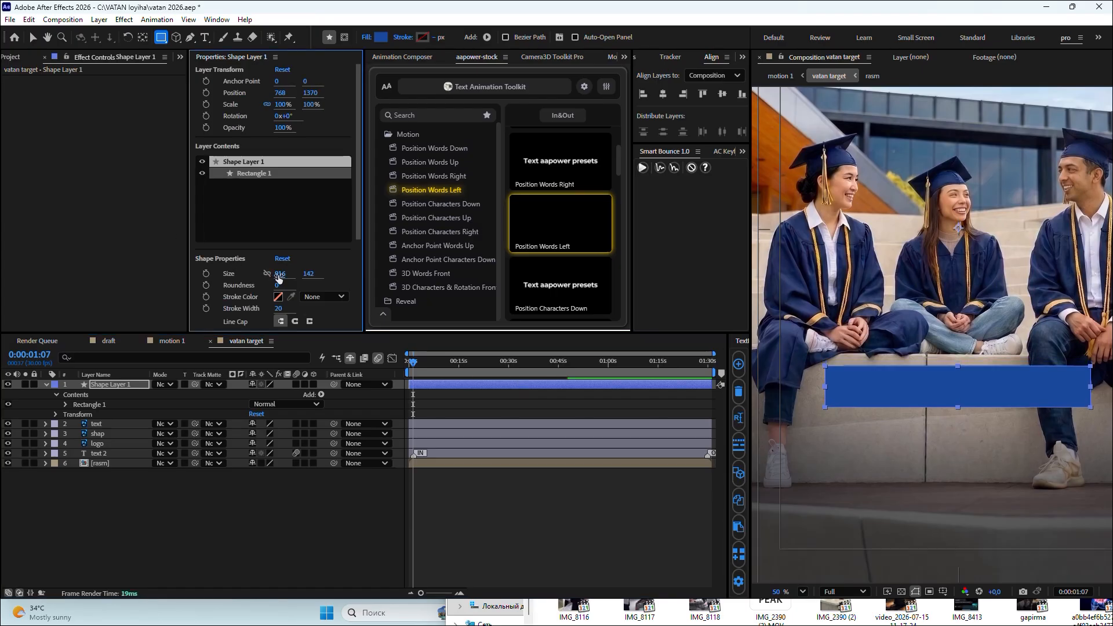
pyautogui.click(266, 274)
pyautogui.moveTo(277, 278); pyautogui.dragTo(326, 276)
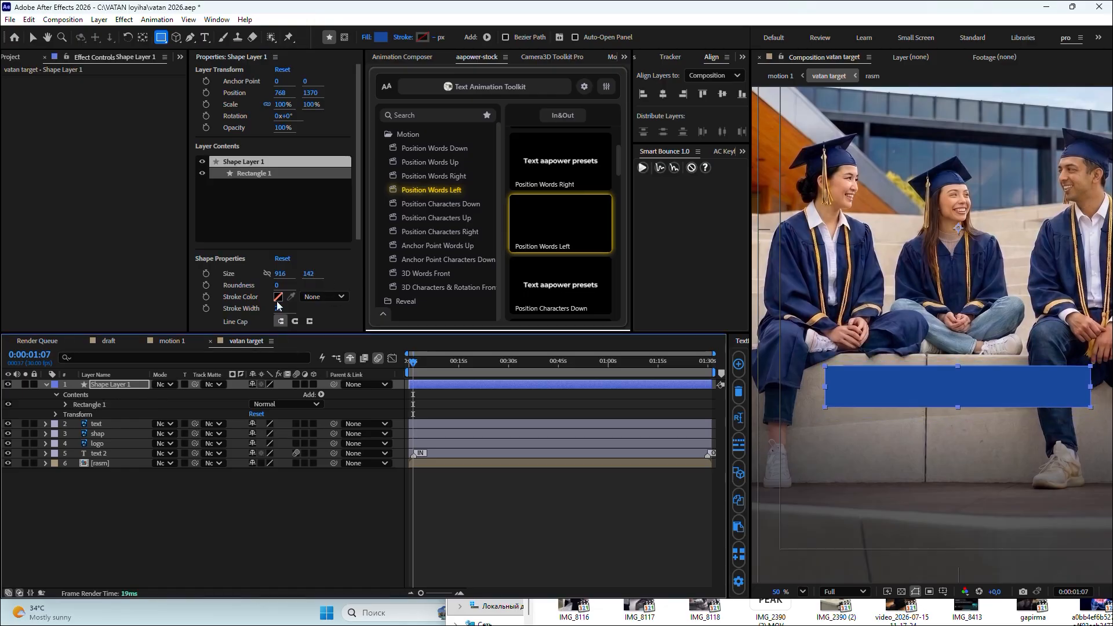
pyautogui.moveTo(275, 287); pyautogui.dragTo(380, 296)
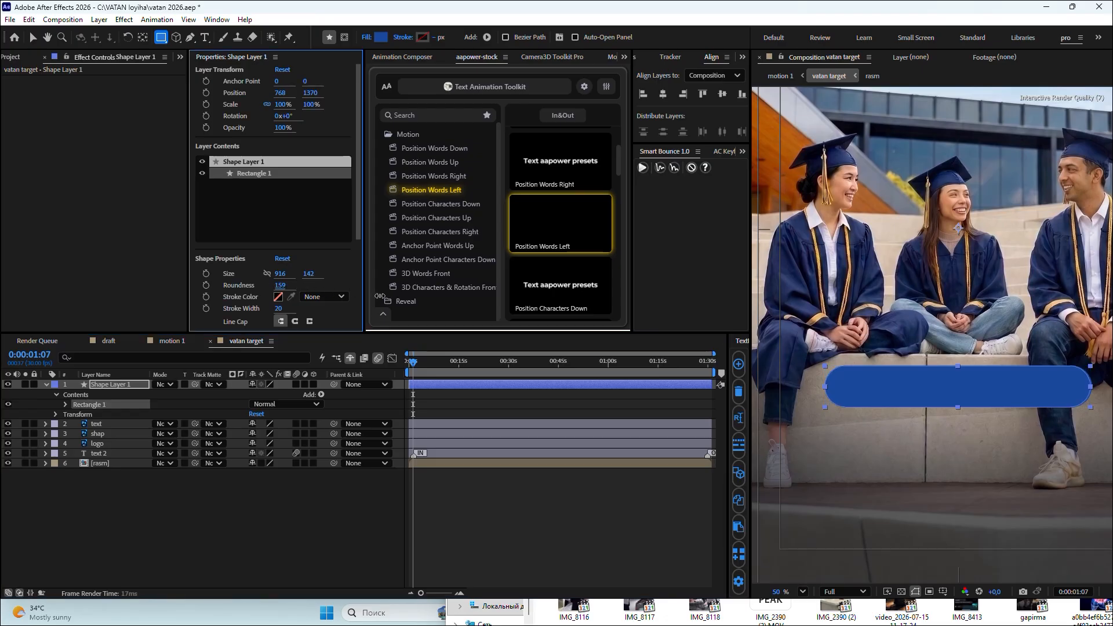
# - Center the rounded shape horizontally in the composition and move its anchor point to the shape's centre
pyautogui.click(663, 95)
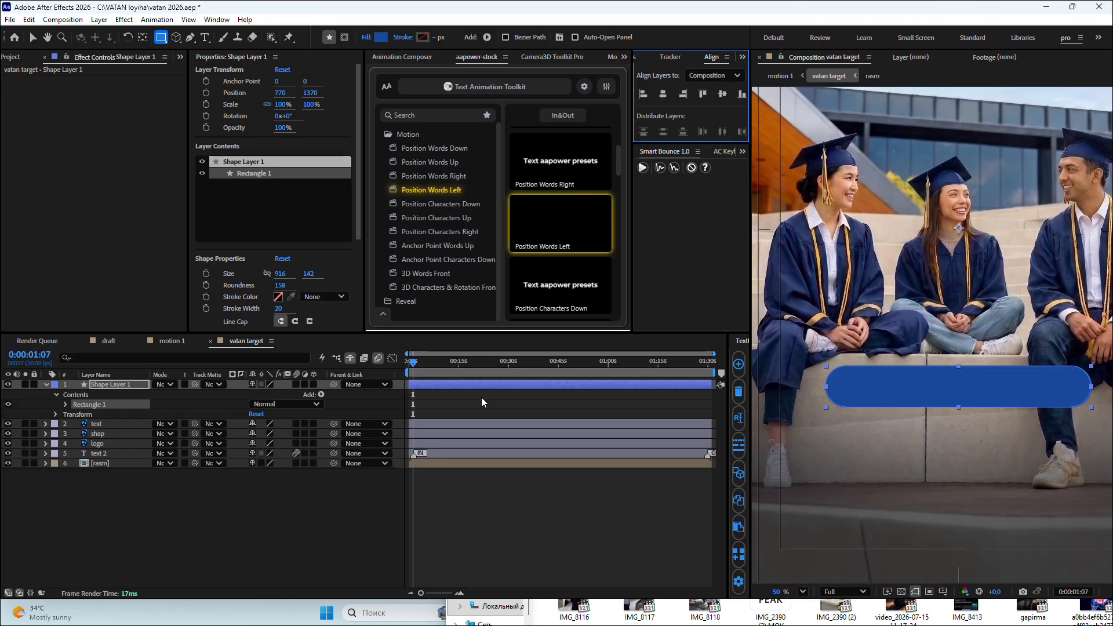
pyautogui.hotkey('ctrl', 'alt', 'Home')
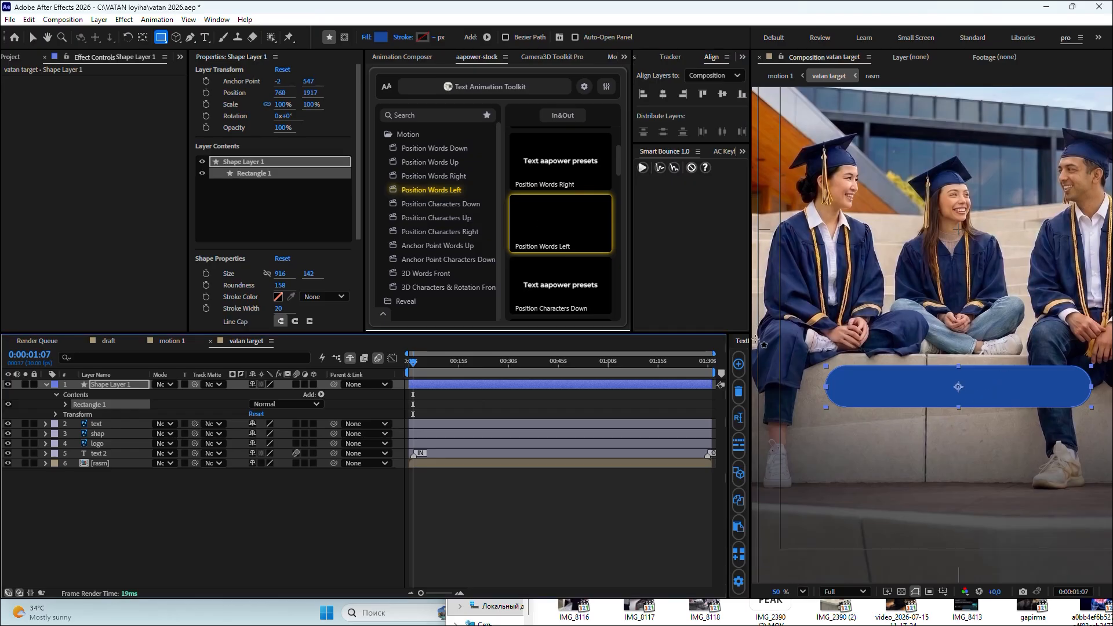
# - Move the original shap layer above Shape Layer 1 to compare them, and delete the shap layer
pyautogui.click(83, 435)
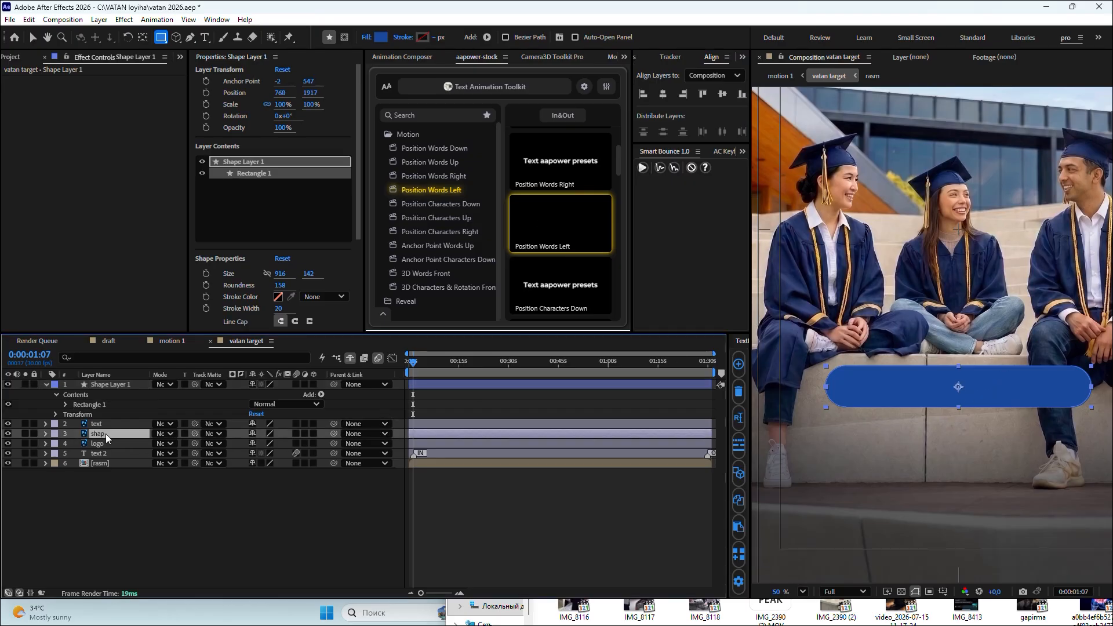
pyautogui.moveTo(97, 440); pyautogui.dragTo(109, 385)
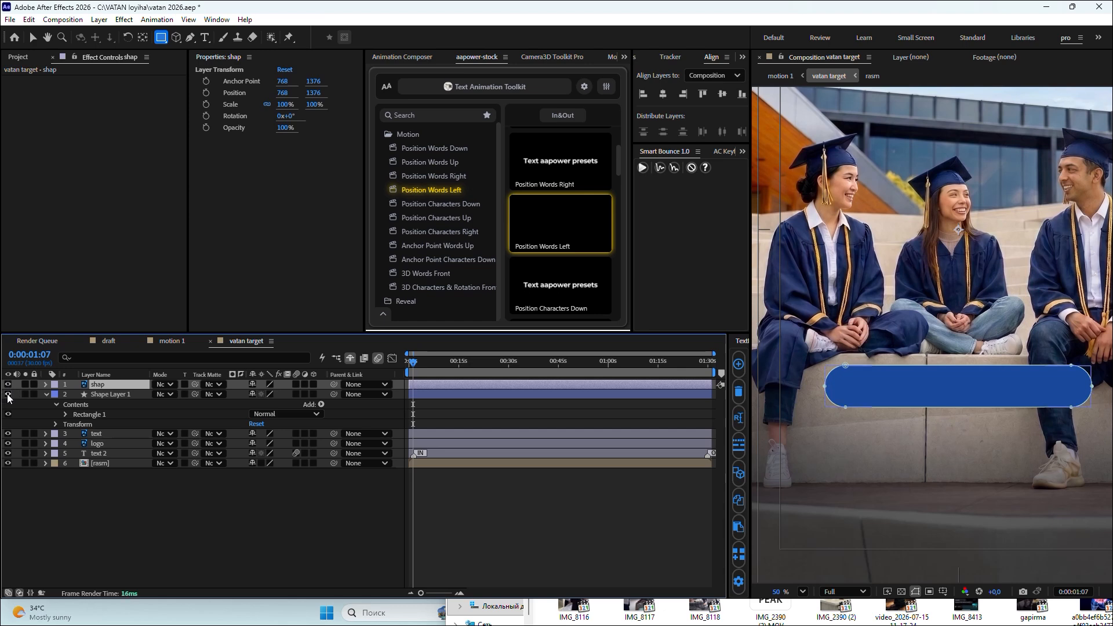
pyautogui.press('Delete')
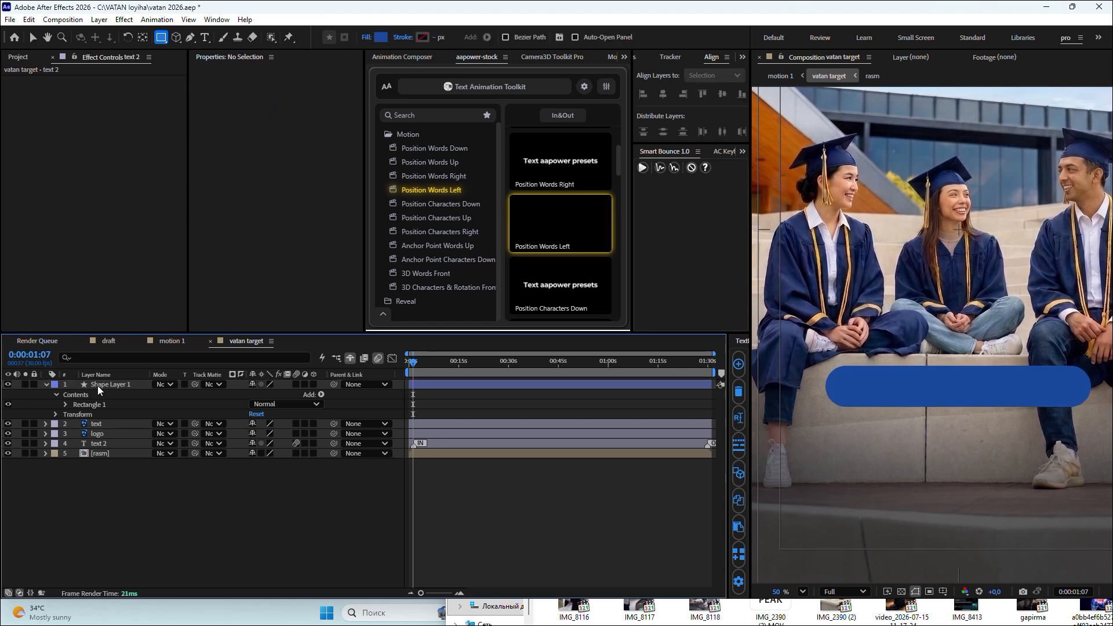
# - Collapse Shape Layer 1 and add a Size keyframe to its rounded rectangle at 0:00:01:07
pyautogui.click(452, 384)
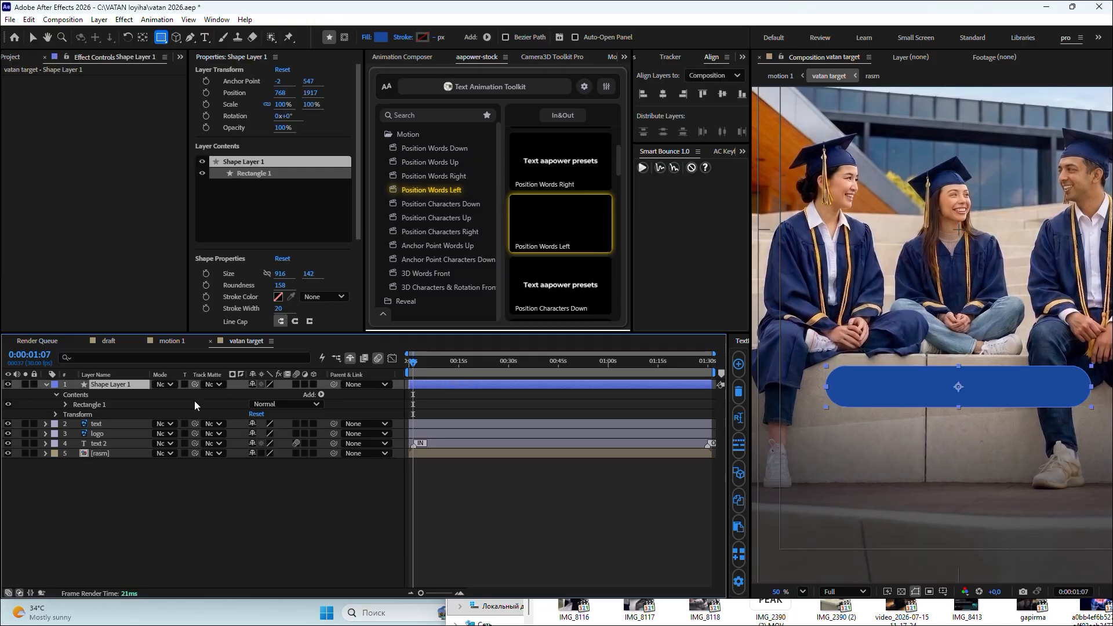
pyautogui.click(46, 385)
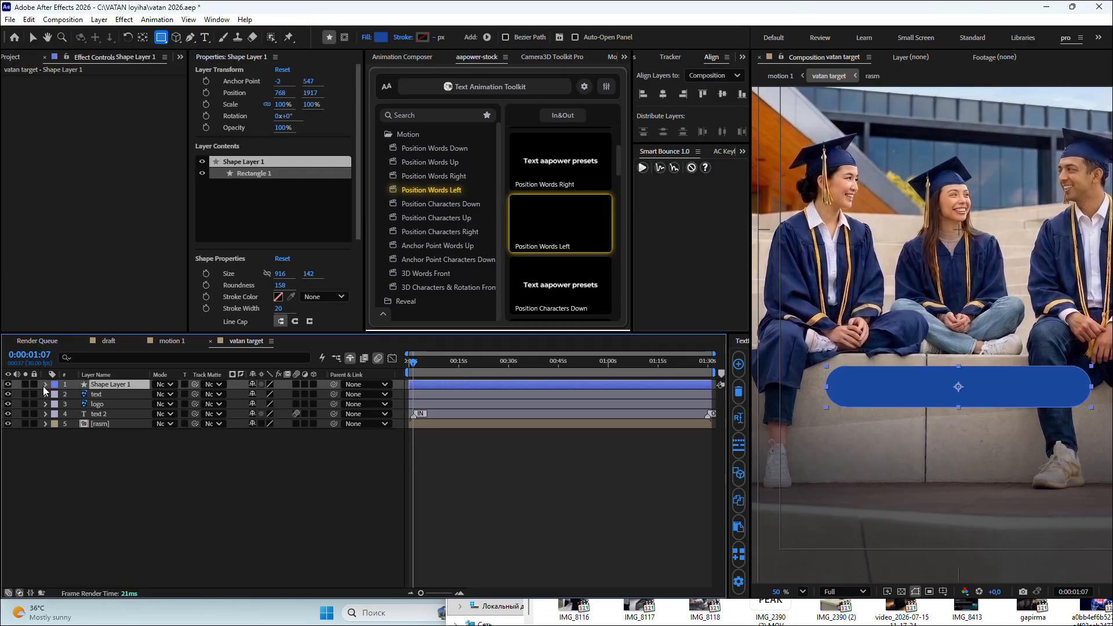
pyautogui.scroll(-3, 905, 318)
pyautogui.scroll(4, 813, 348)
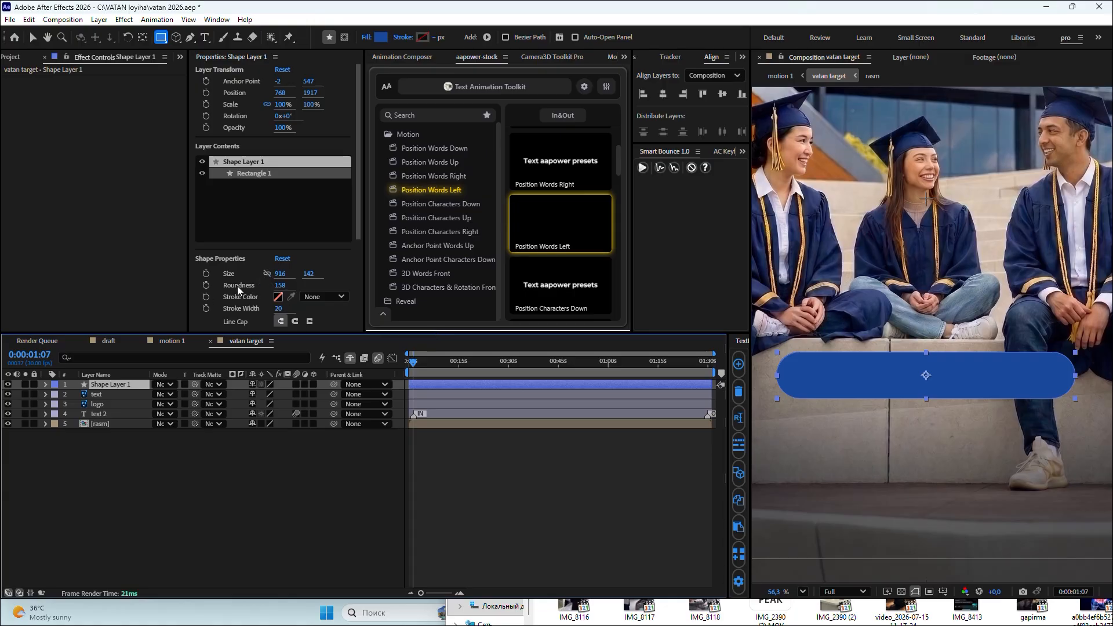
pyautogui.click(207, 274)
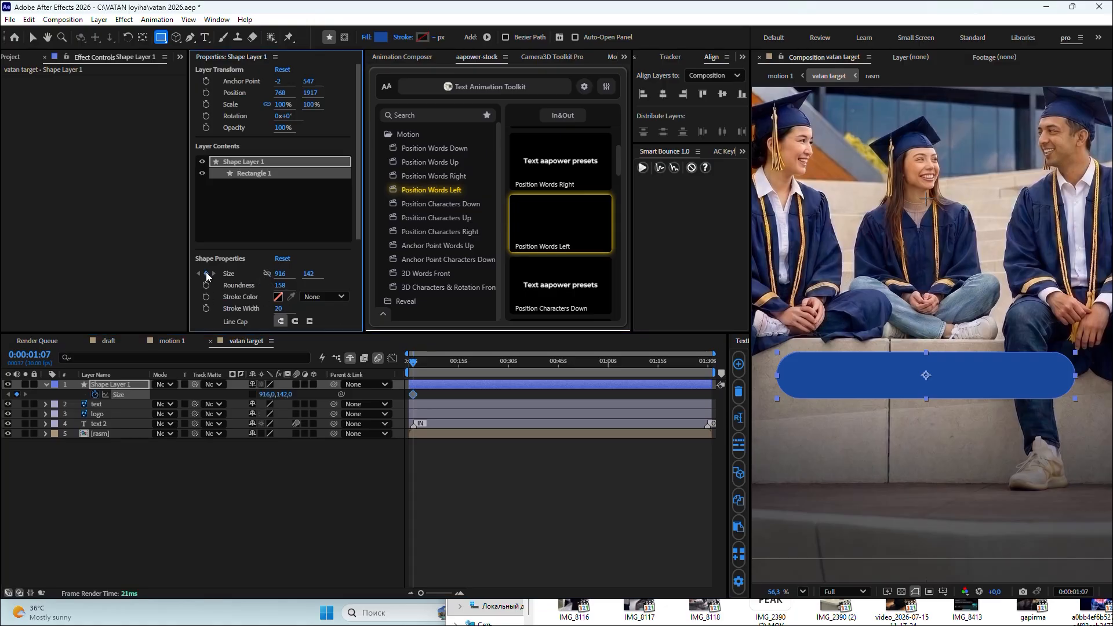
# - Move Shape Layer 1's Size keyframe about 4 seconds later and set the rectangle's width to 0 at 0:00:01:07
pyautogui.moveTo(413, 394); pyautogui.dragTo(426, 394)
pyautogui.moveTo(283, 280); pyautogui.dragTo(196, 291)
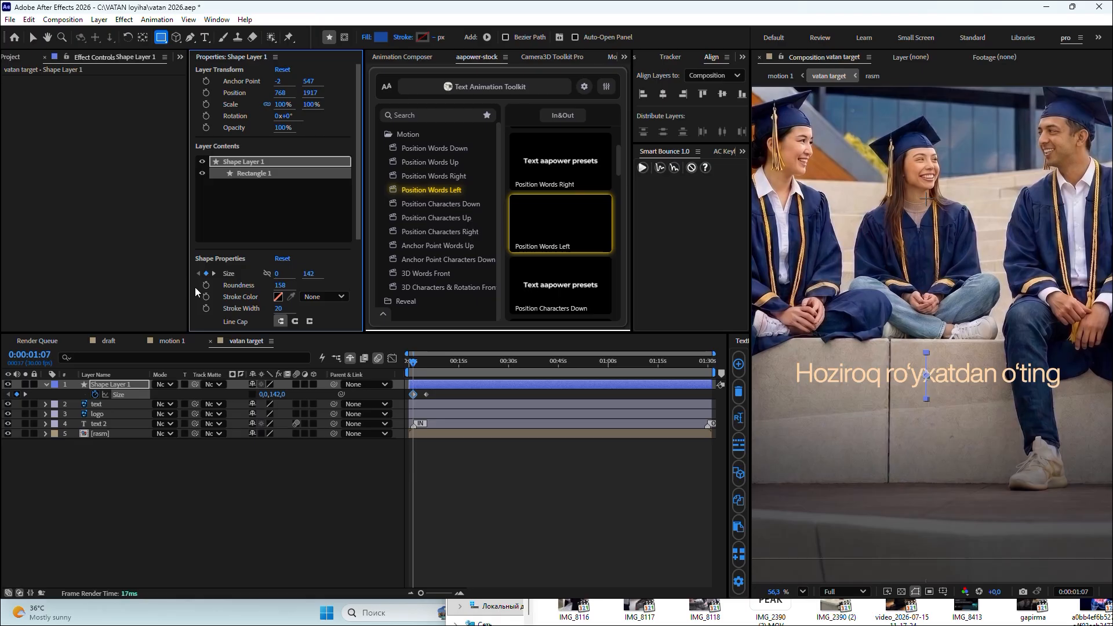
# - Ease both Size keyframes of Shape Layer 1 with the 45/90 curve preset in AC Keyframe Wingman
pyautogui.moveTo(443, 394); pyautogui.dragTo(398, 398)
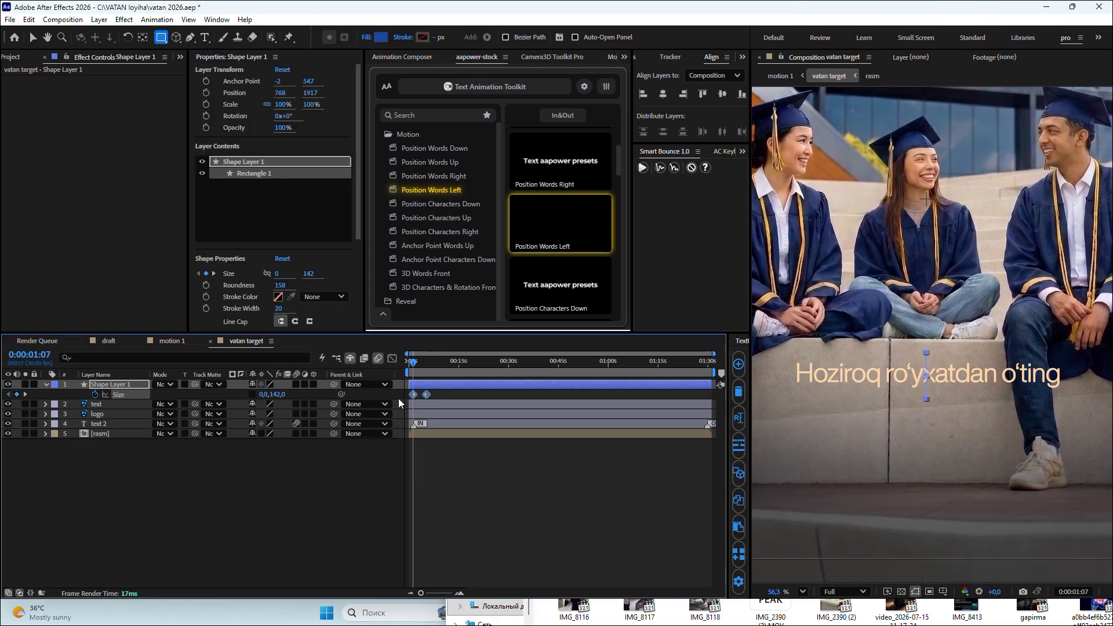
pyautogui.click(669, 58)
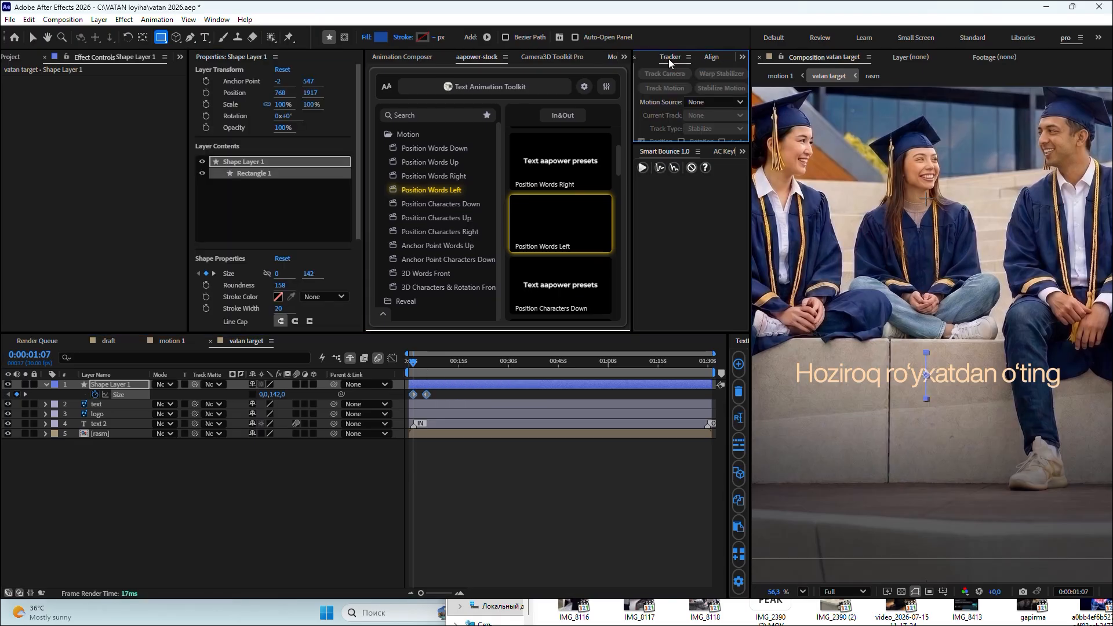
pyautogui.click(647, 58)
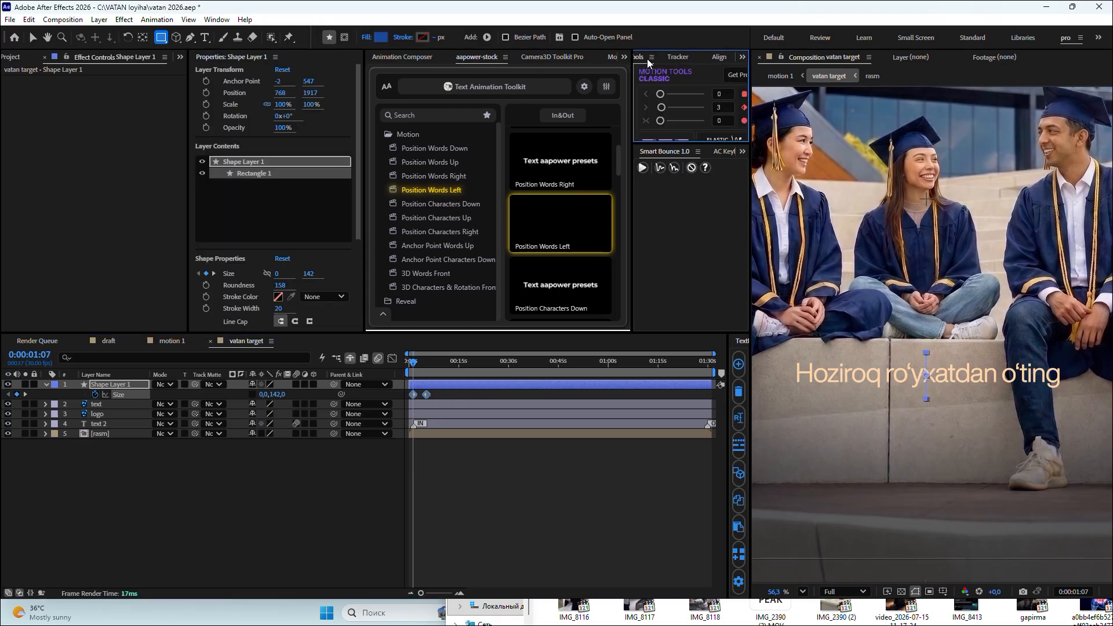
pyautogui.click(742, 57)
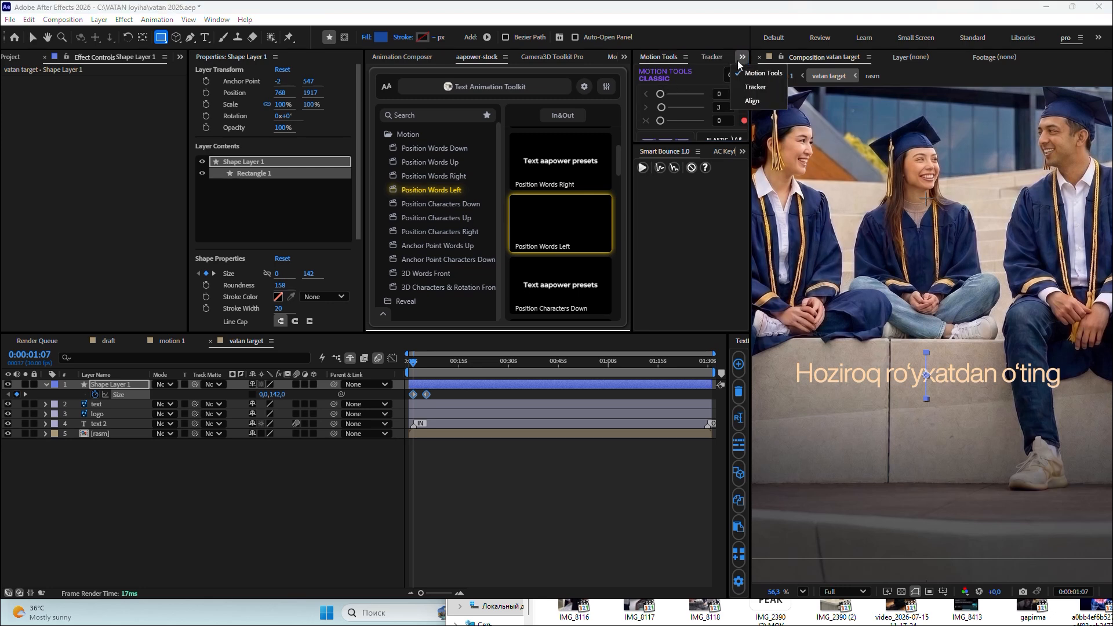
pyautogui.click(715, 161)
pyautogui.click(723, 154)
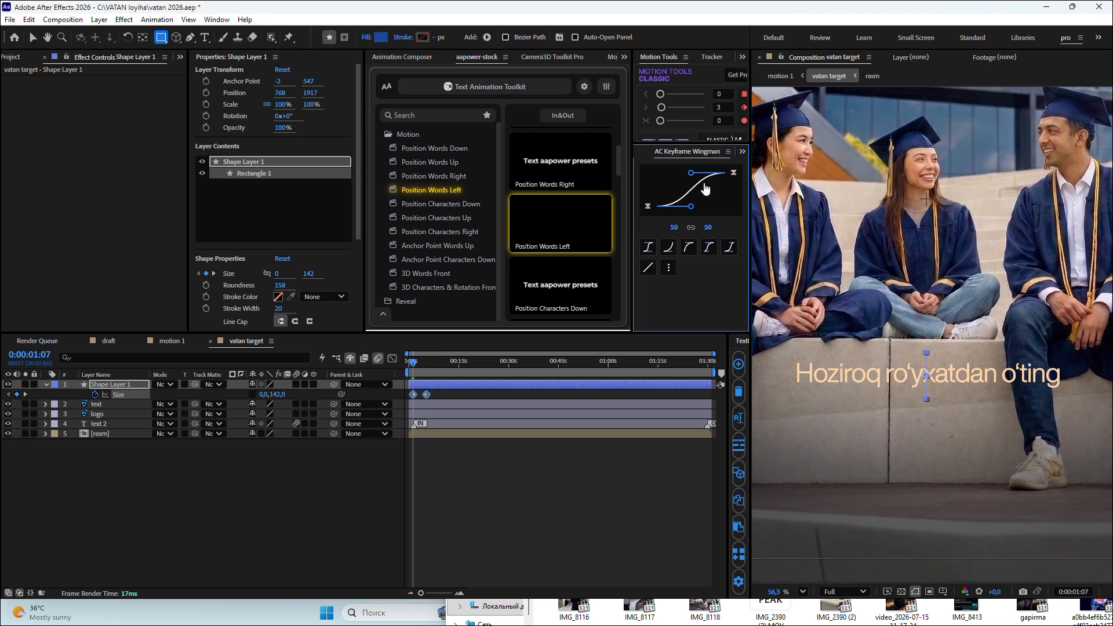
pyautogui.click(708, 248)
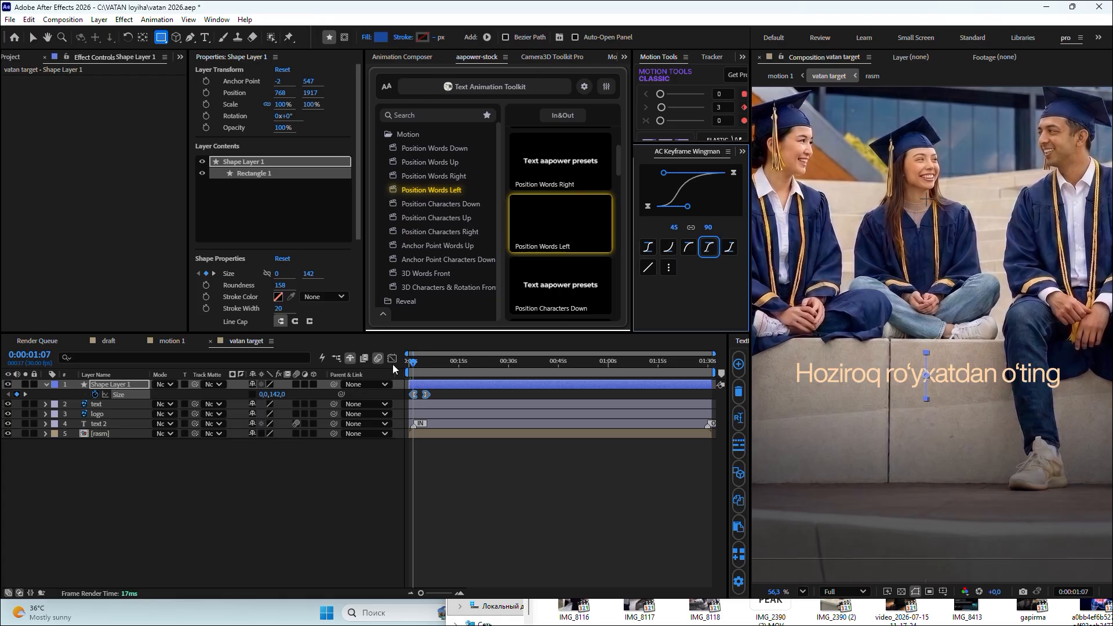
# - Preview the button's opening and compress its two Size keyframes towards the start of the composition
pyautogui.moveTo(414, 367); pyautogui.dragTo(411, 377)
pyautogui.press('space')
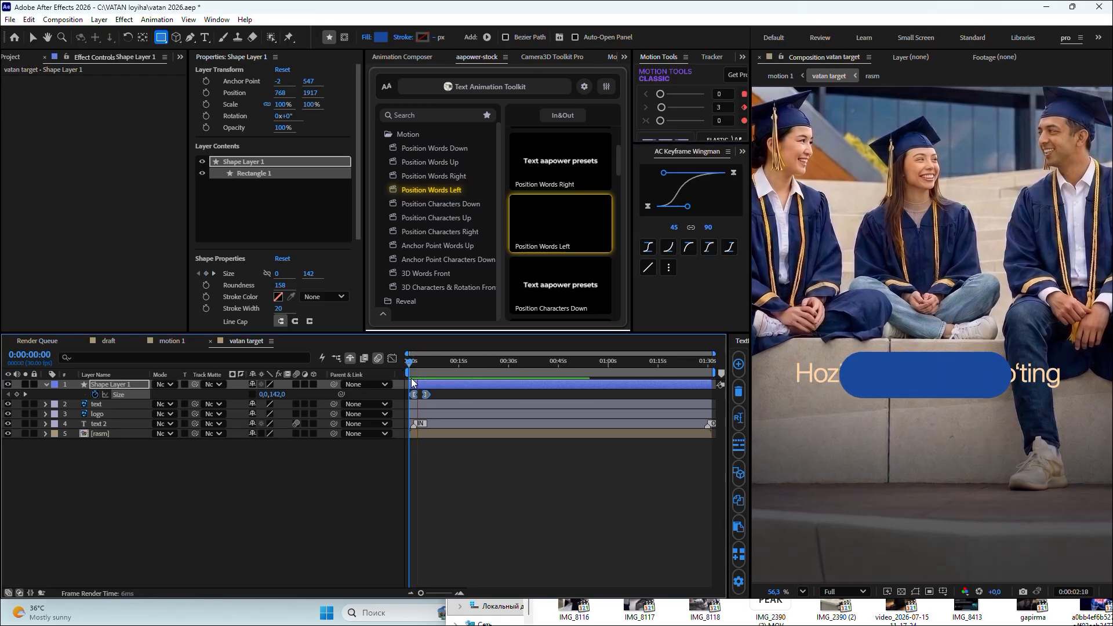
pyautogui.press('space')
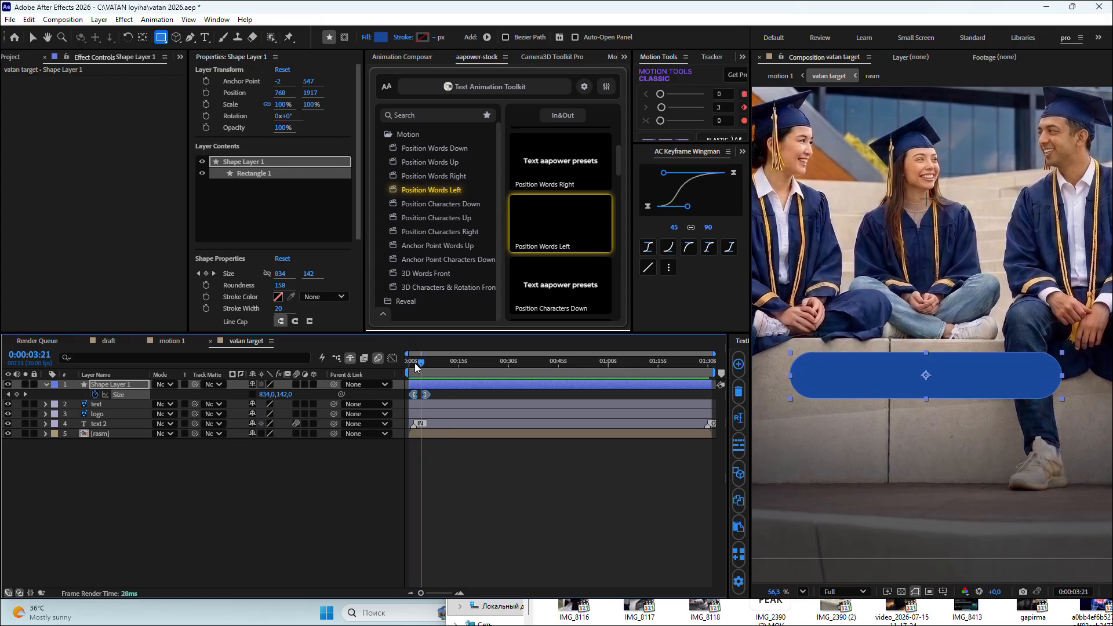
pyautogui.press('Home')
pyautogui.scroll(2, 431, 396)
pyautogui.press('End')
pyautogui.press('Home')
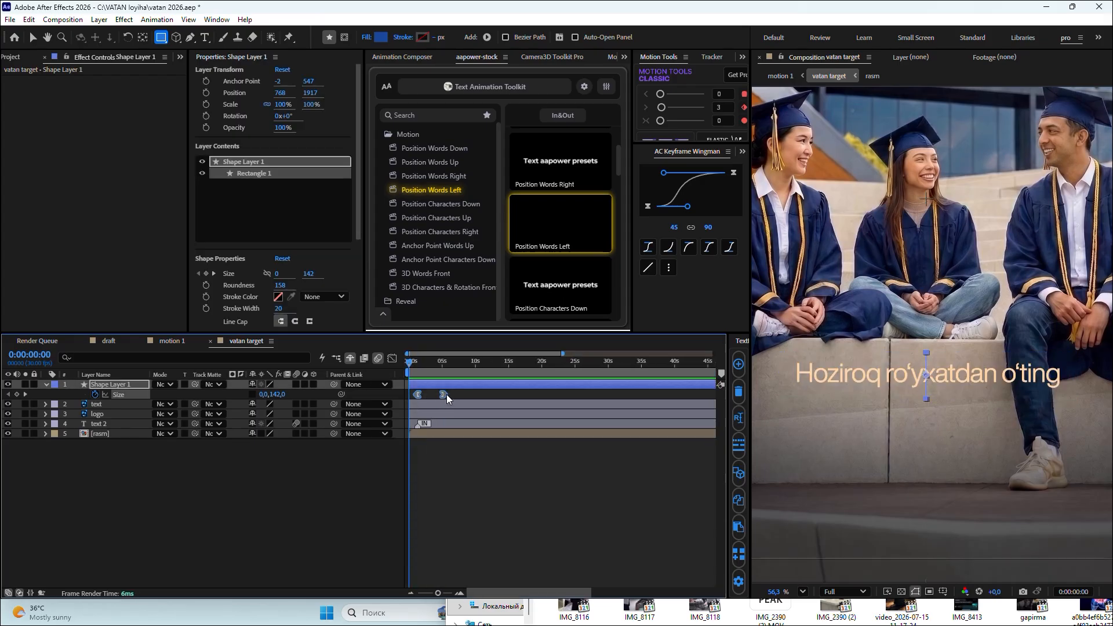
pyautogui.moveTo(444, 395); pyautogui.dragTo(423, 398)
# - Adjust the first Size keyframe so the width starts from 0 at 0:00:00:00, and replay the button's opening
pyautogui.press('space')
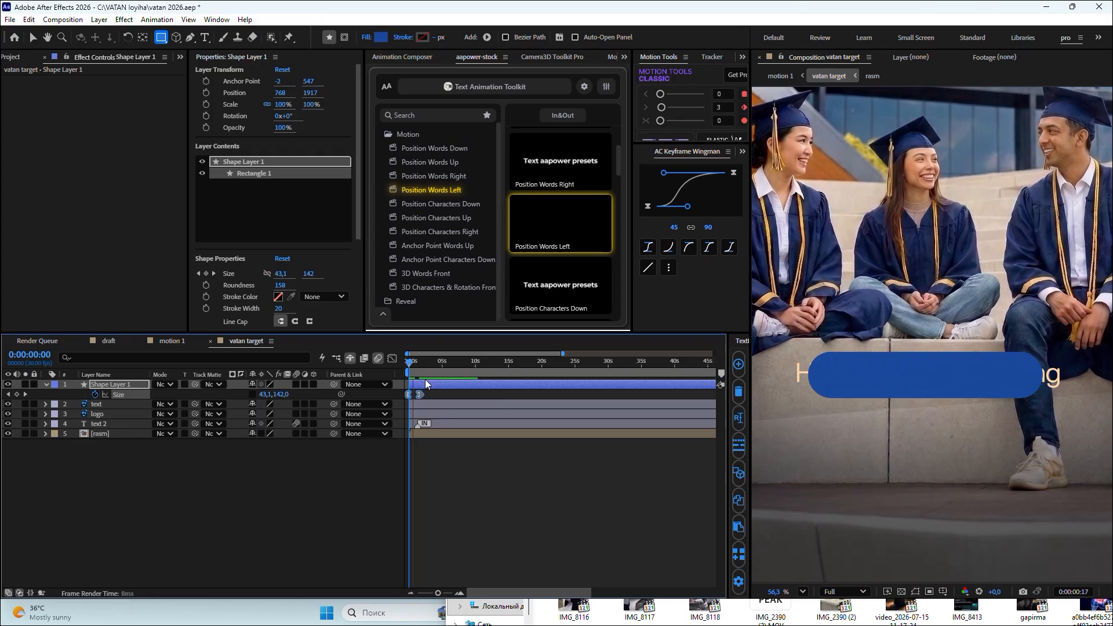
pyautogui.press('space')
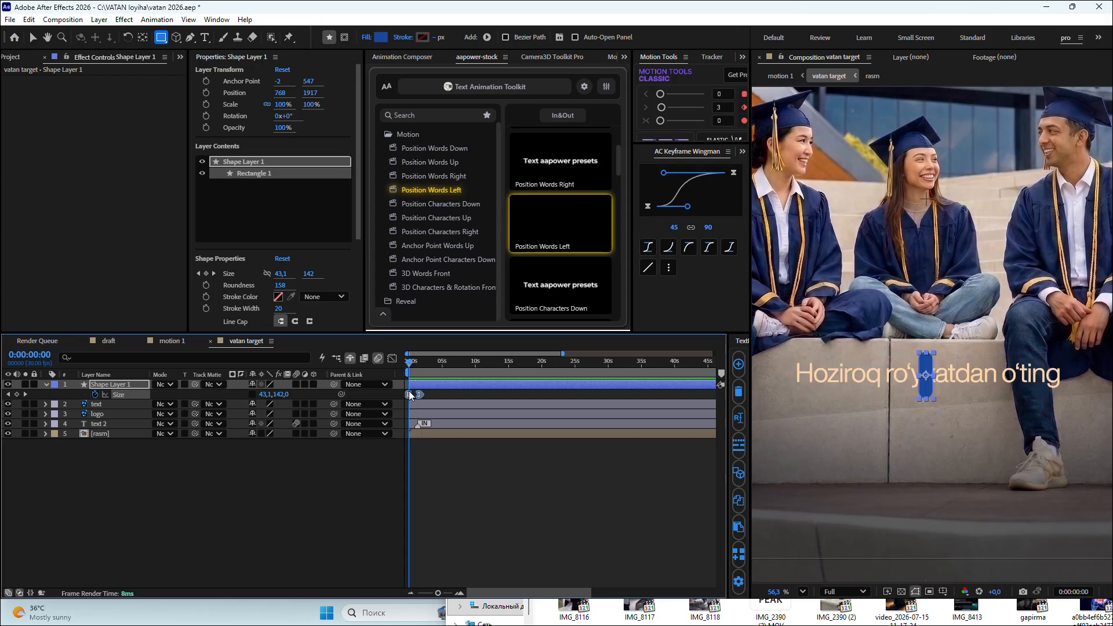
pyautogui.moveTo(420, 398); pyautogui.dragTo(413, 398)
pyautogui.press('space')
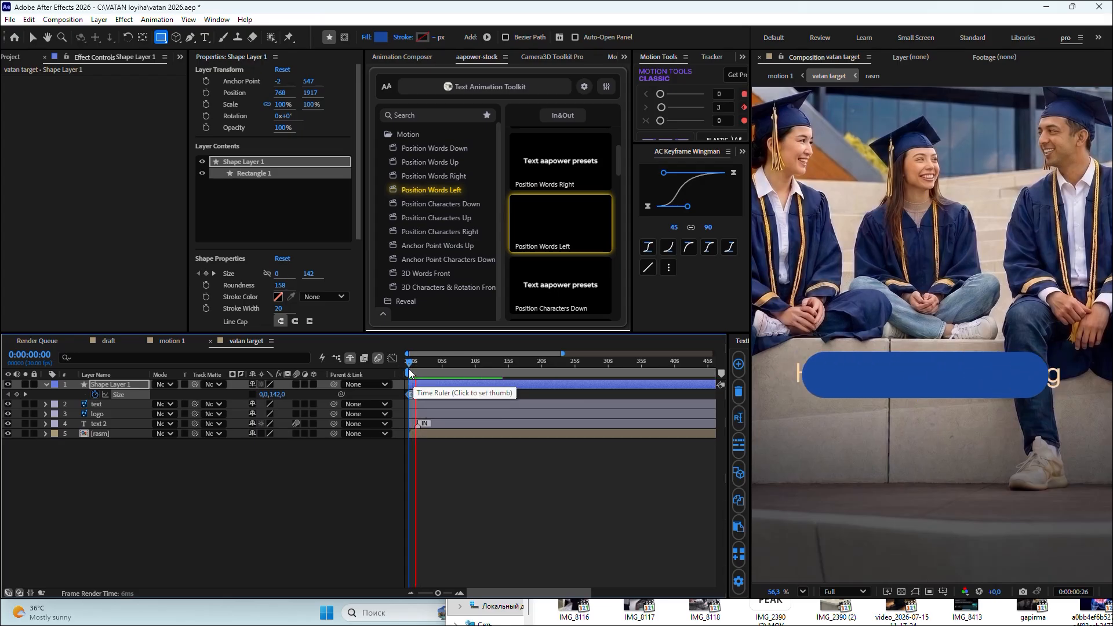
pyautogui.press('space')
pyautogui.moveTo(420, 362); pyautogui.dragTo(400, 367)
pyautogui.click(438, 478)
pyautogui.press('space')
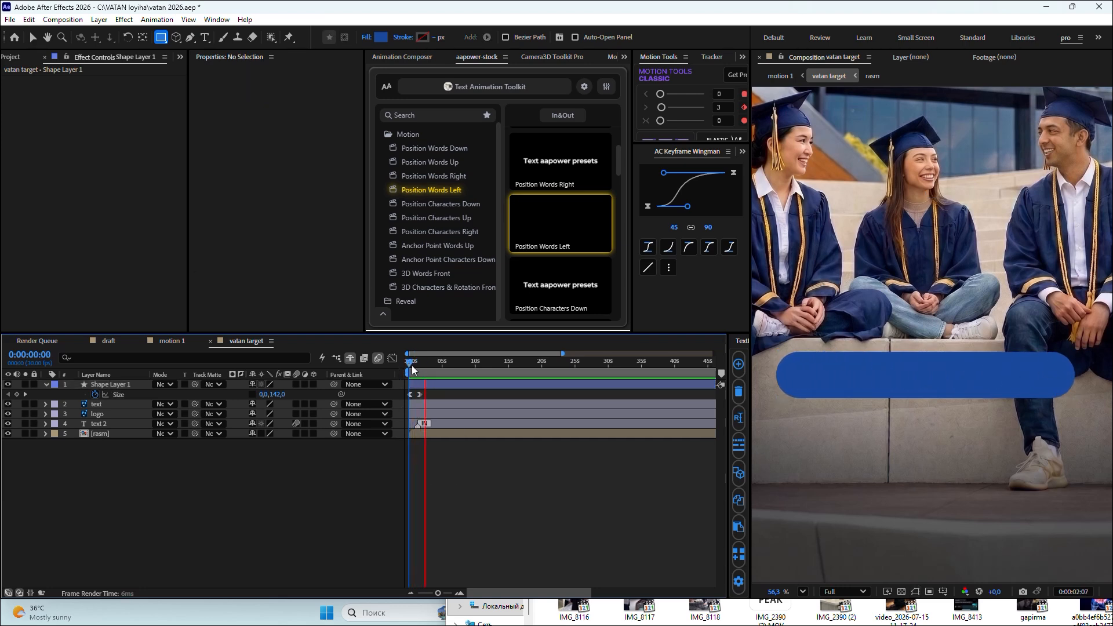
pyautogui.press('space')
# - Shorten the interval between the Size keyframes slightly and preview the button animation with the whole composition in view
pyautogui.moveTo(426, 399); pyautogui.dragTo(406, 391)
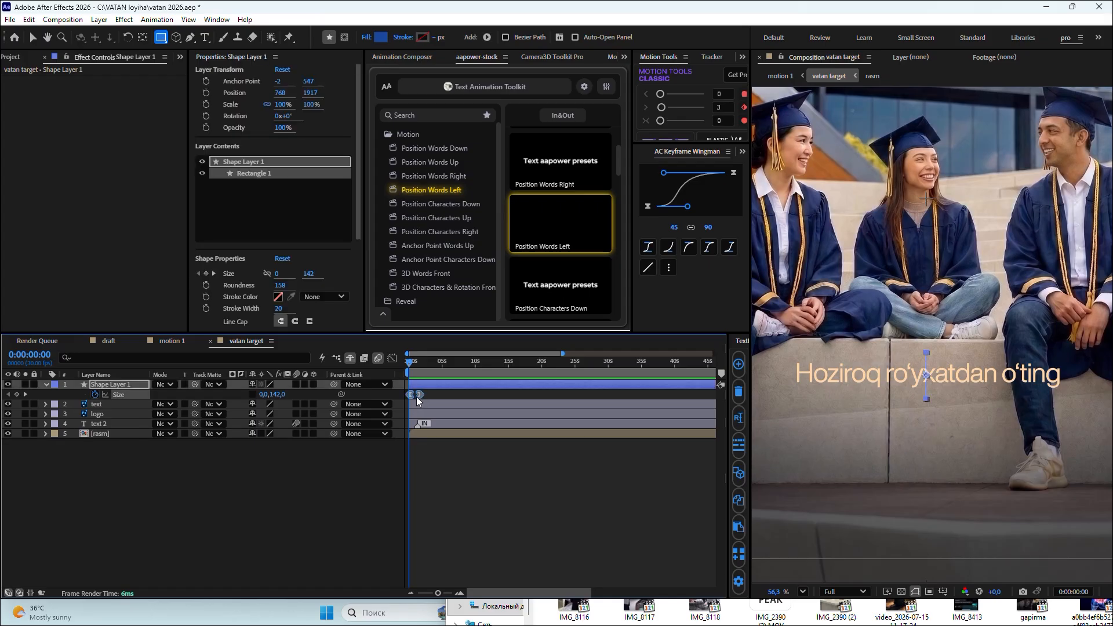
pyautogui.moveTo(417, 398); pyautogui.dragTo(416, 375)
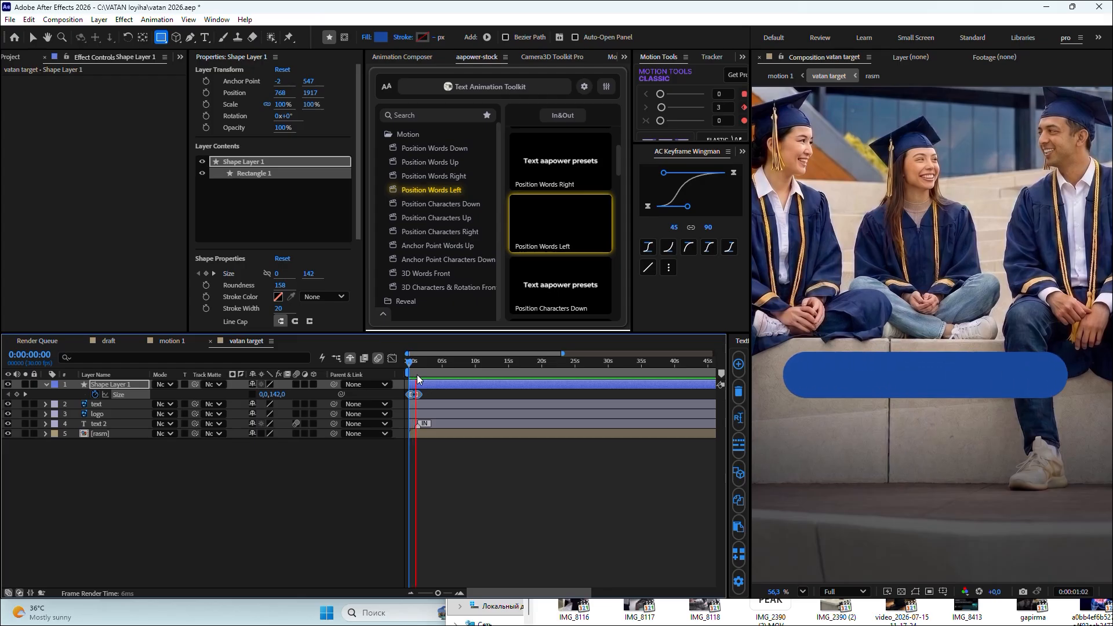
pyautogui.click(472, 480)
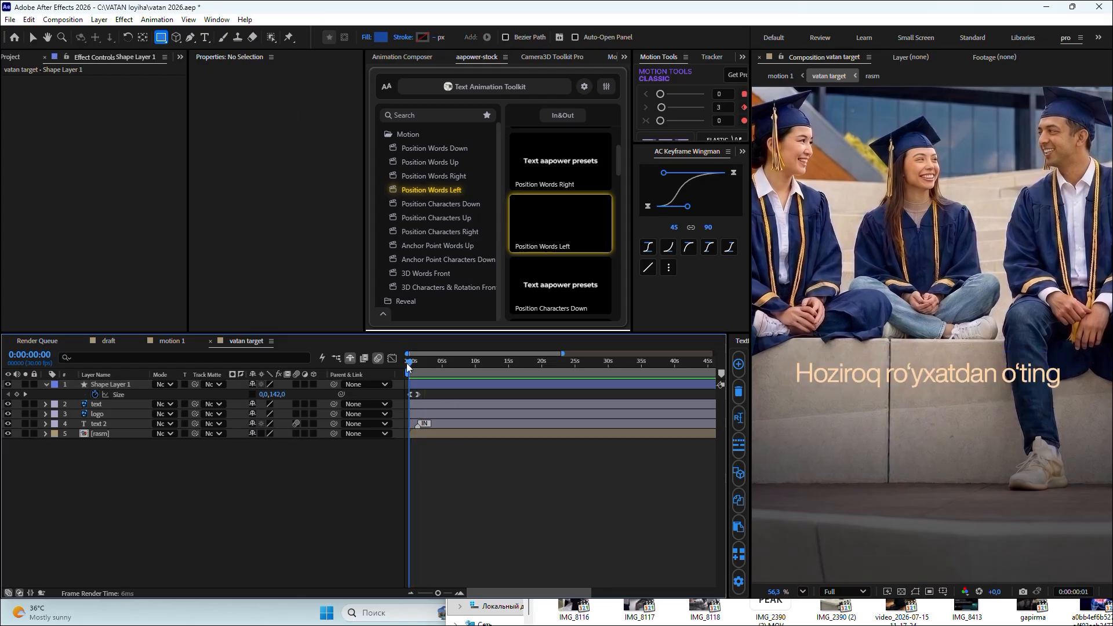
pyautogui.click(418, 363)
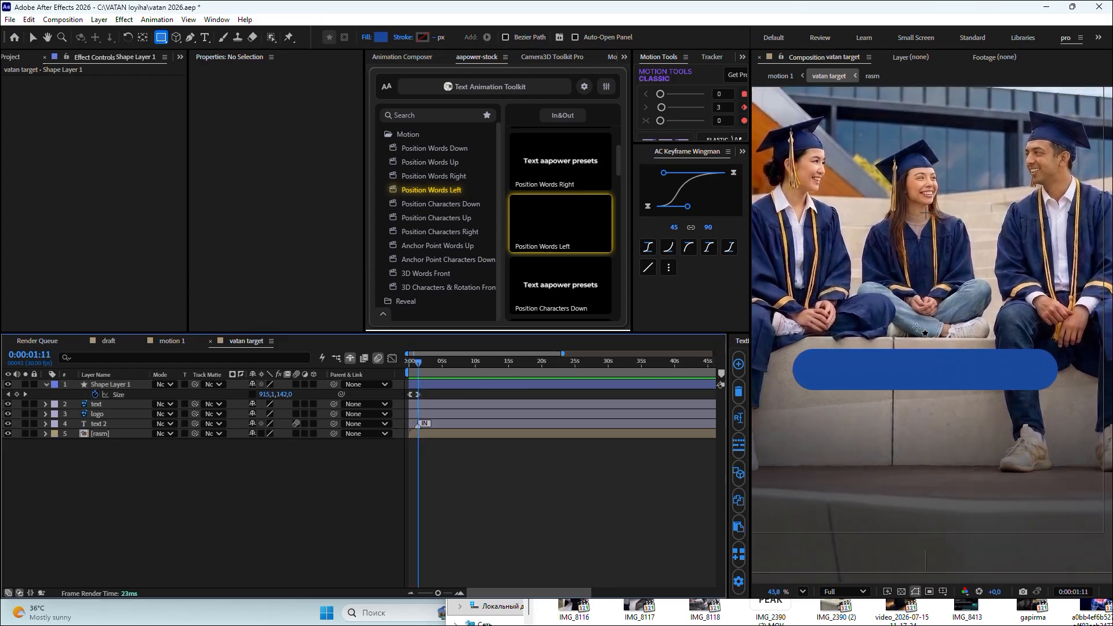
pyautogui.hotkey('shift', '/')
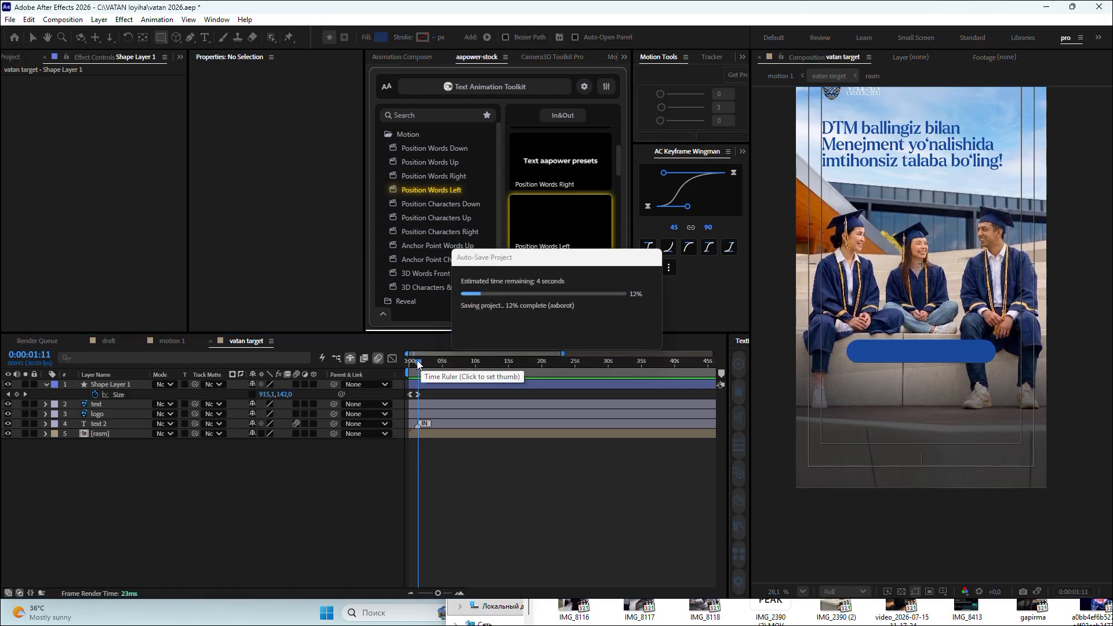
pyautogui.press('Home')
pyautogui.press('space')
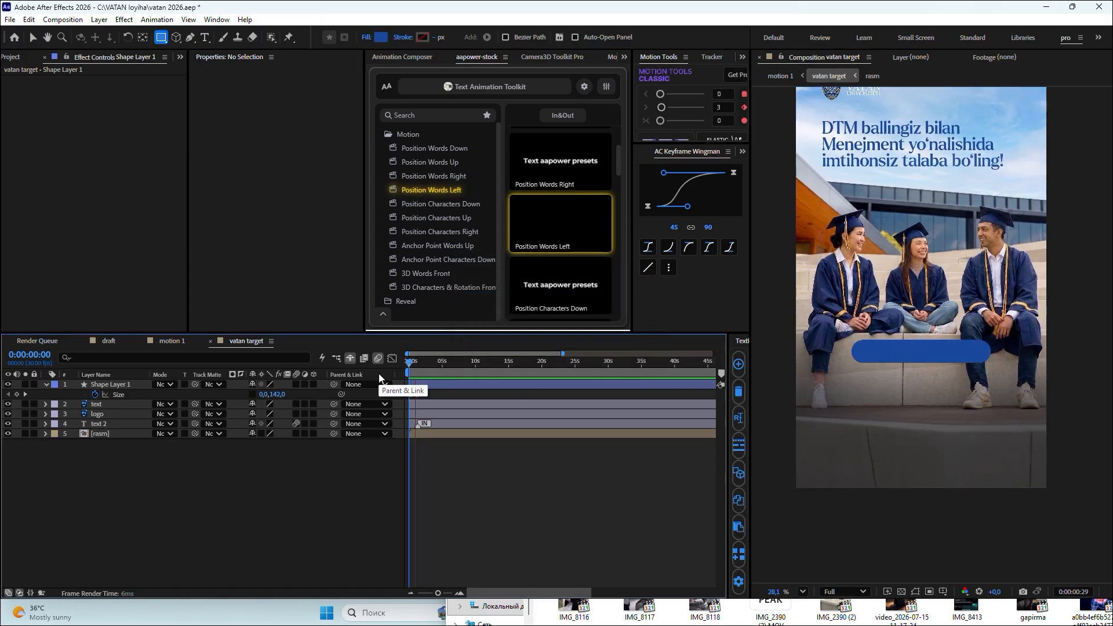
pyautogui.press('space')
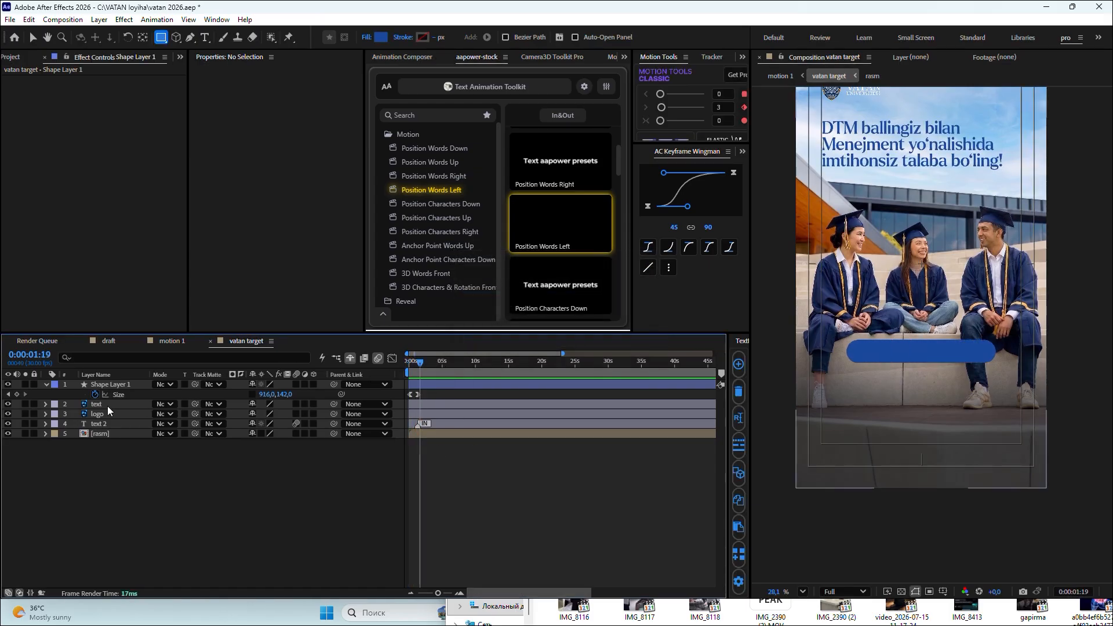
# - Check the text behind the button by toggling Shape Layer 1's visibility, and move the text layer above Shape Layer 1
pyautogui.click(7, 385)
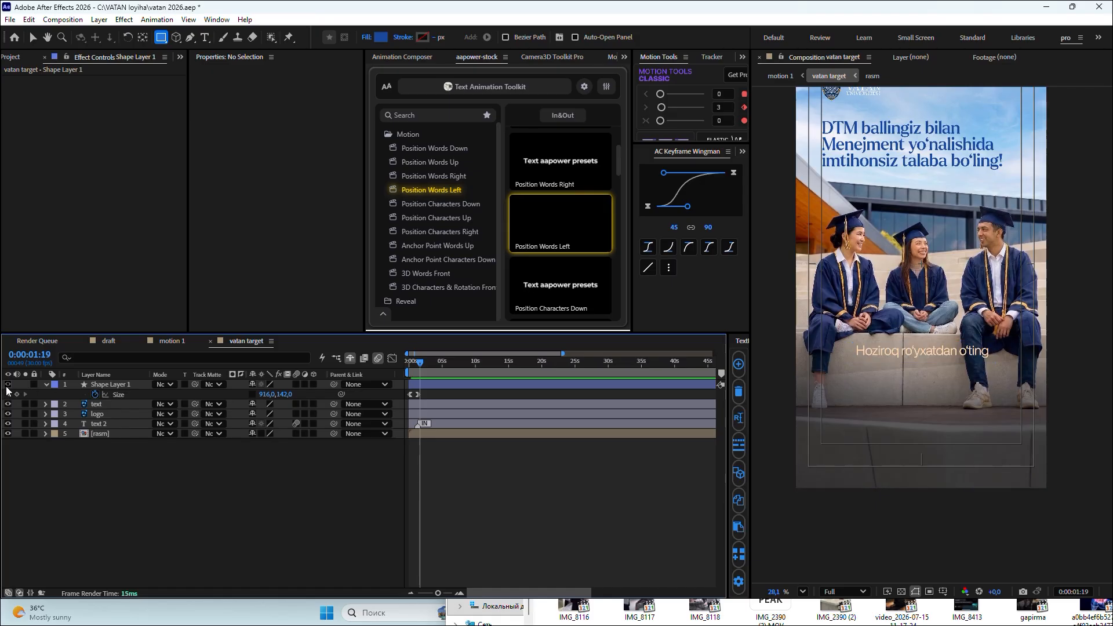
pyautogui.click(7, 385)
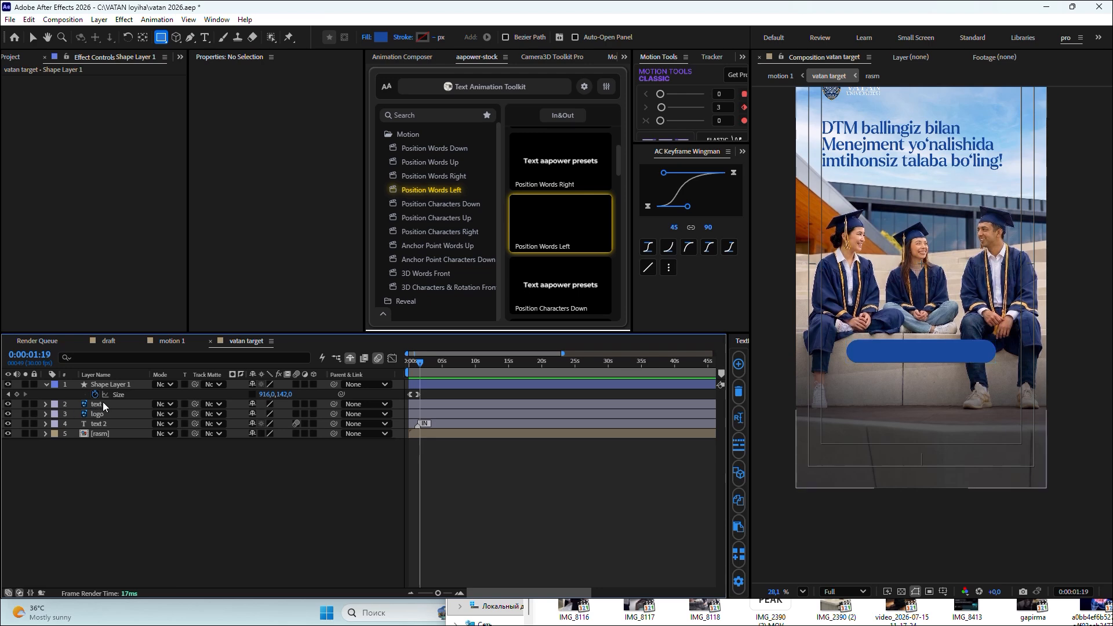
pyautogui.click(47, 385)
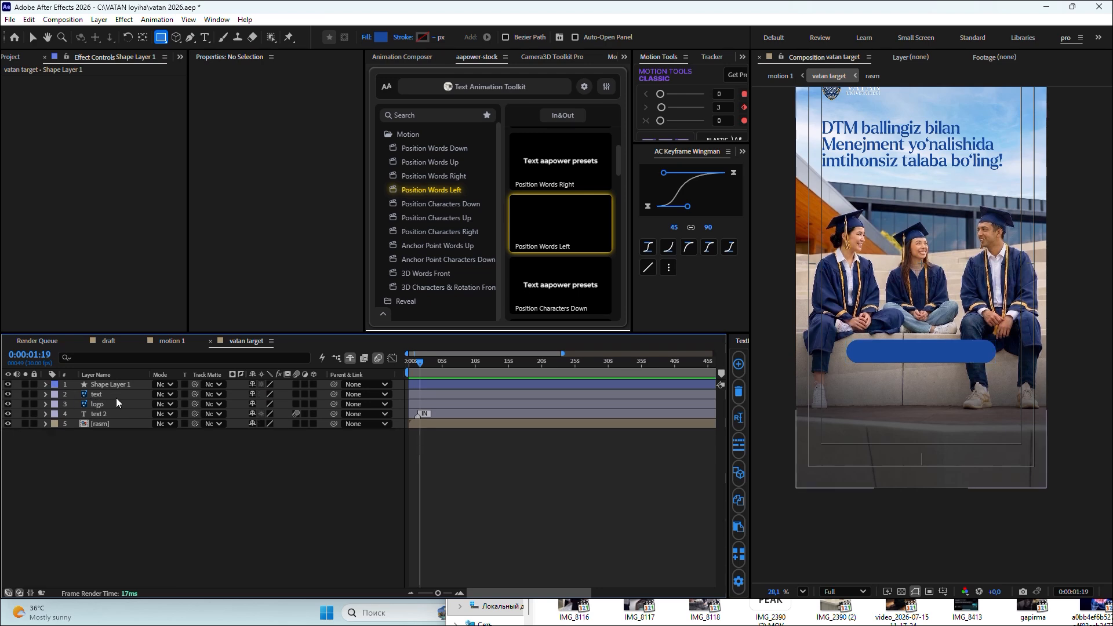
pyautogui.moveTo(116, 398)
pyautogui.mouseDown()
pyautogui.moveTo(102, 382)
pyautogui.moveTo(102, 398)
pyautogui.moveTo(104, 384)
pyautogui.mouseUp()
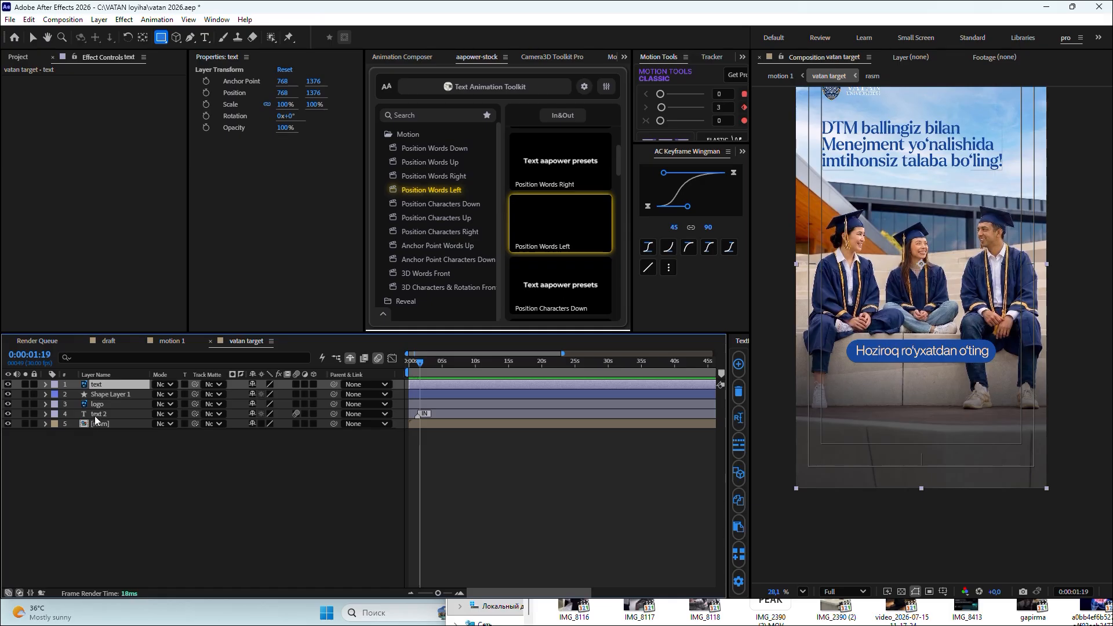
# - Convert the button's text layer to editable text
pyautogui.rightClick(97, 384)
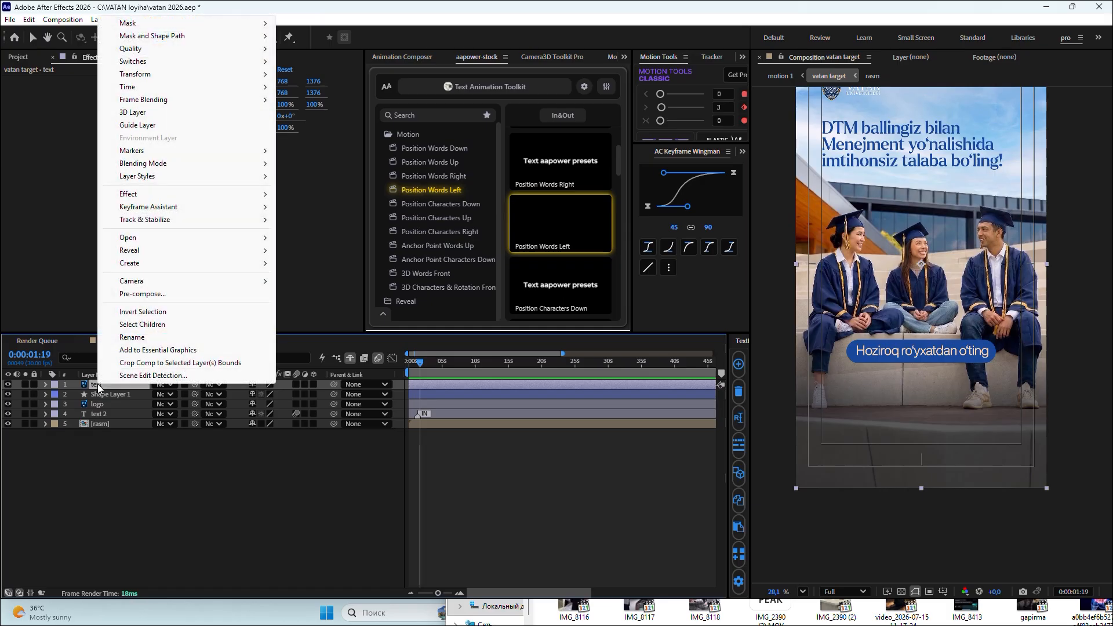
pyautogui.moveTo(164, 264)
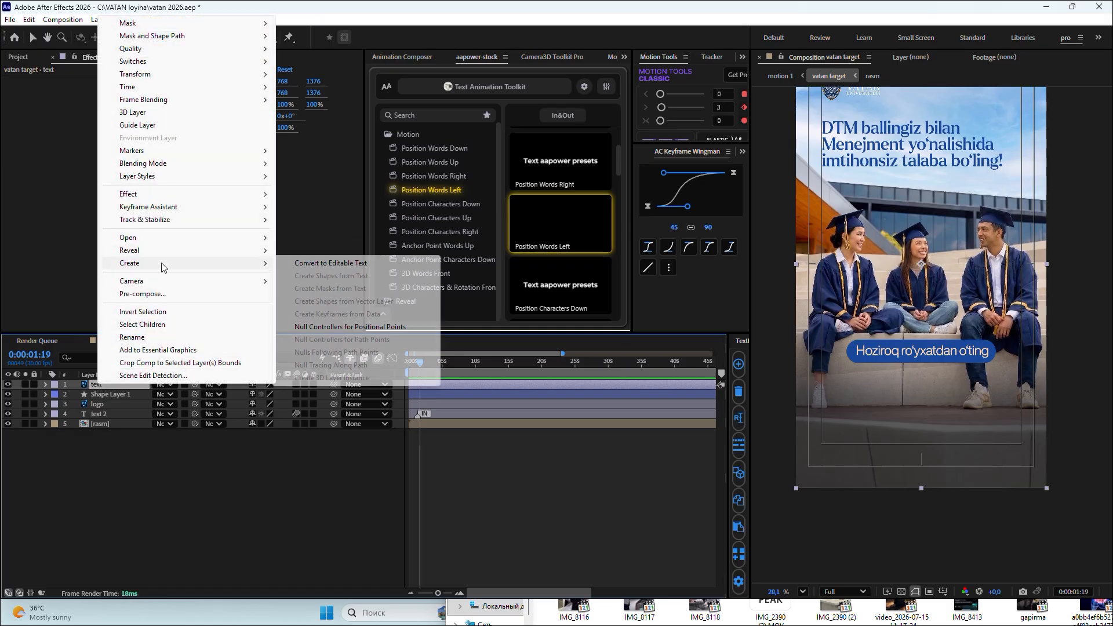
pyautogui.click(301, 264)
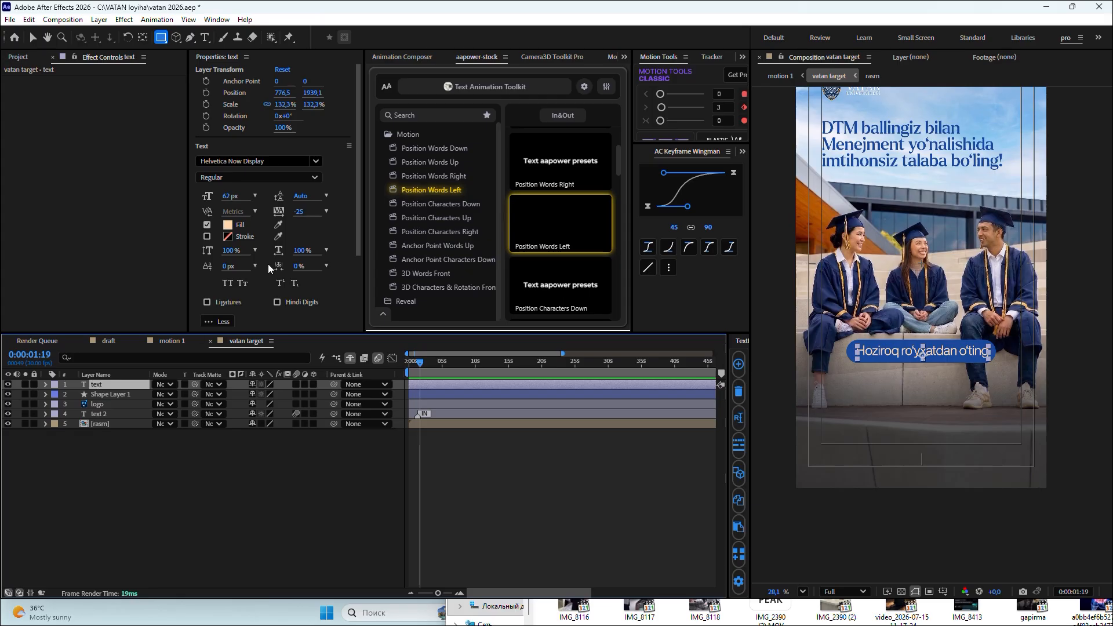
# - Apply Animation Composer's Overshoot Scale & Tracking 1 text preset to the text layer as an In animation and collapse the layer
pyautogui.click(408, 56)
pyautogui.scroll(-1, 561, 226)
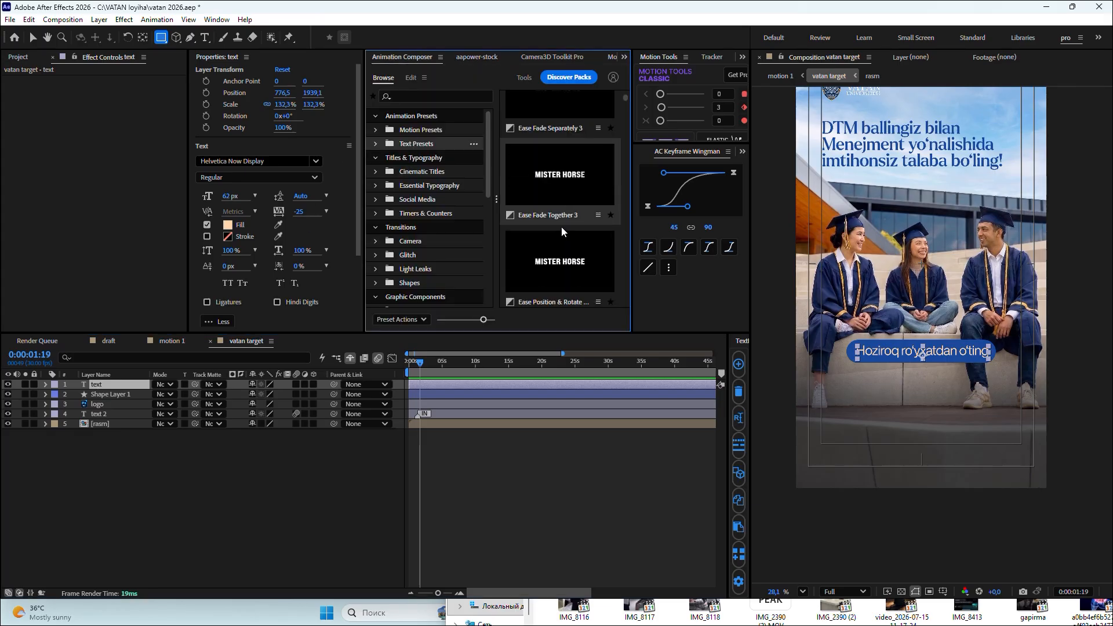
pyautogui.scroll(-4, 576, 264)
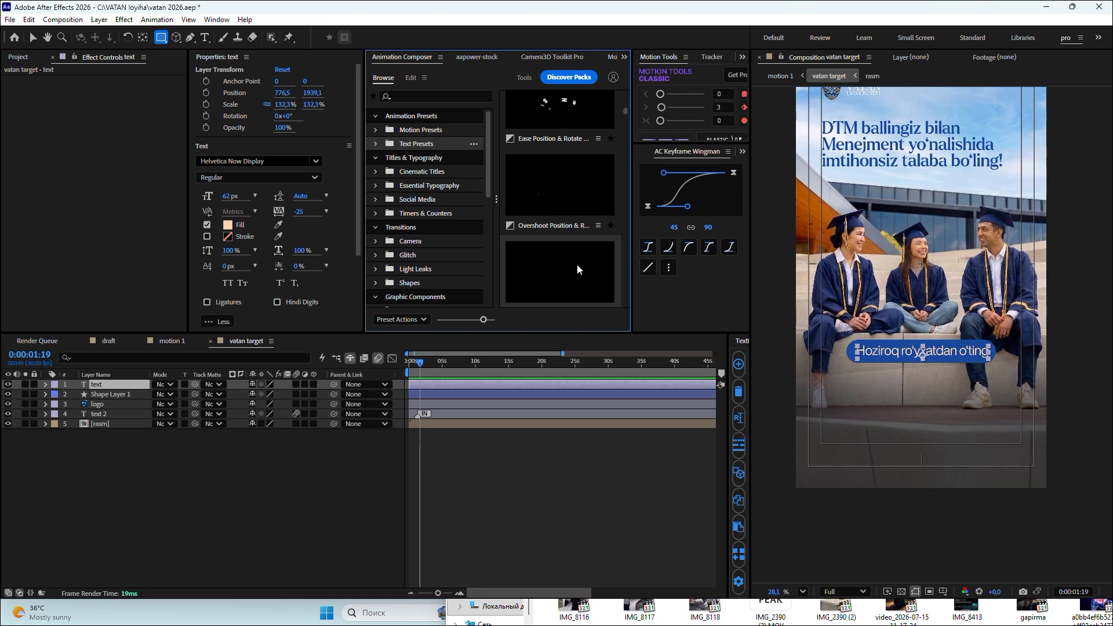
pyautogui.scroll(-3, 577, 263)
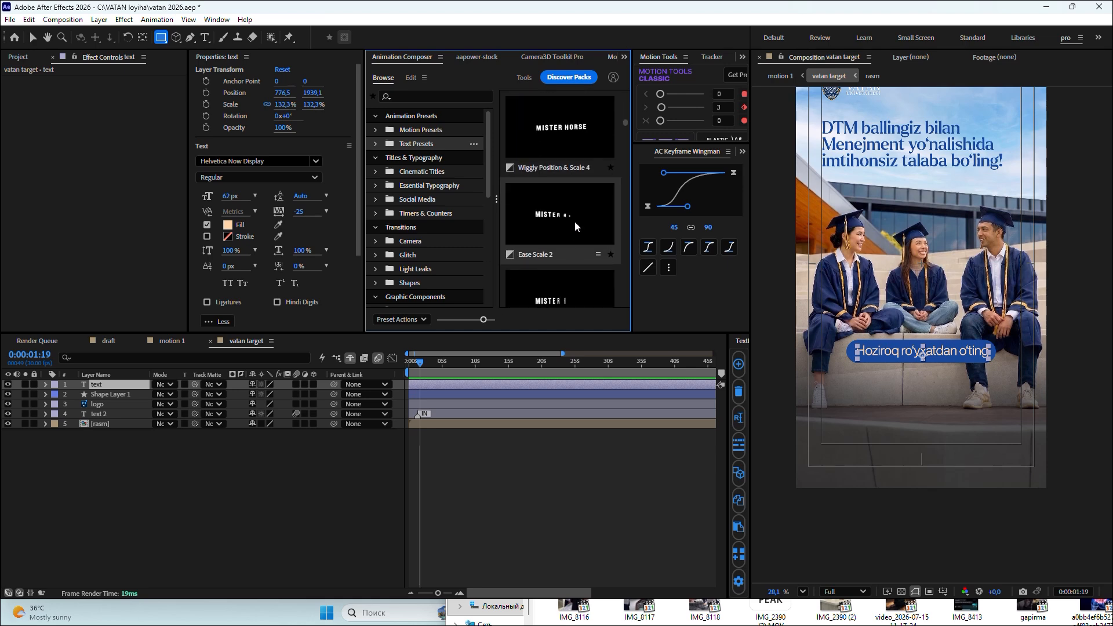
pyautogui.scroll(-5, 574, 227)
pyautogui.scroll(-4, 562, 229)
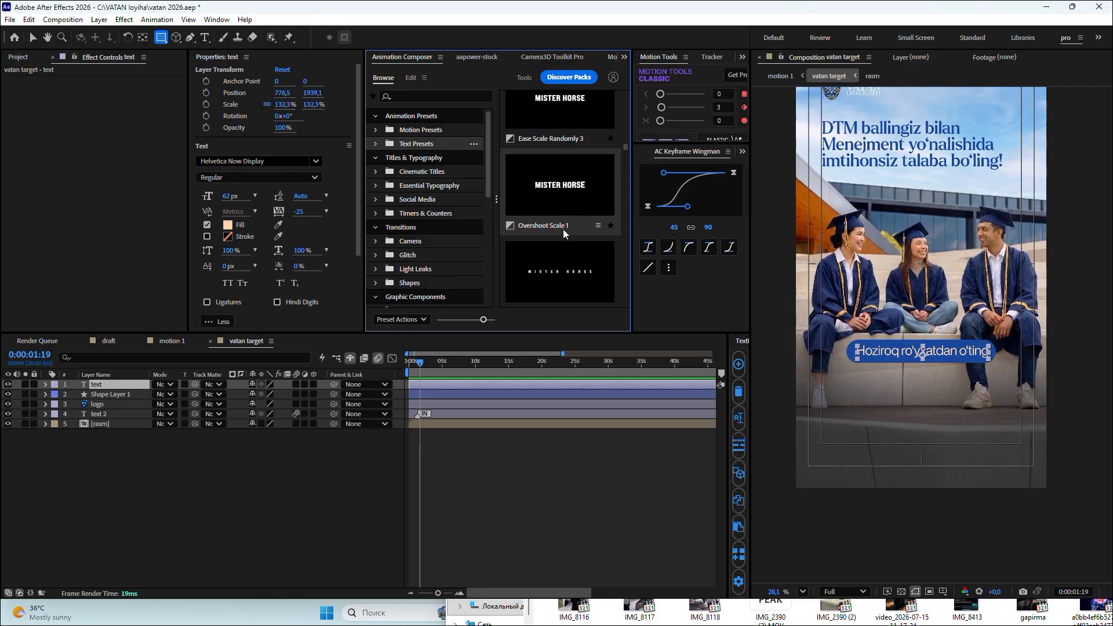
pyautogui.scroll(-3, 562, 230)
pyautogui.click(560, 255)
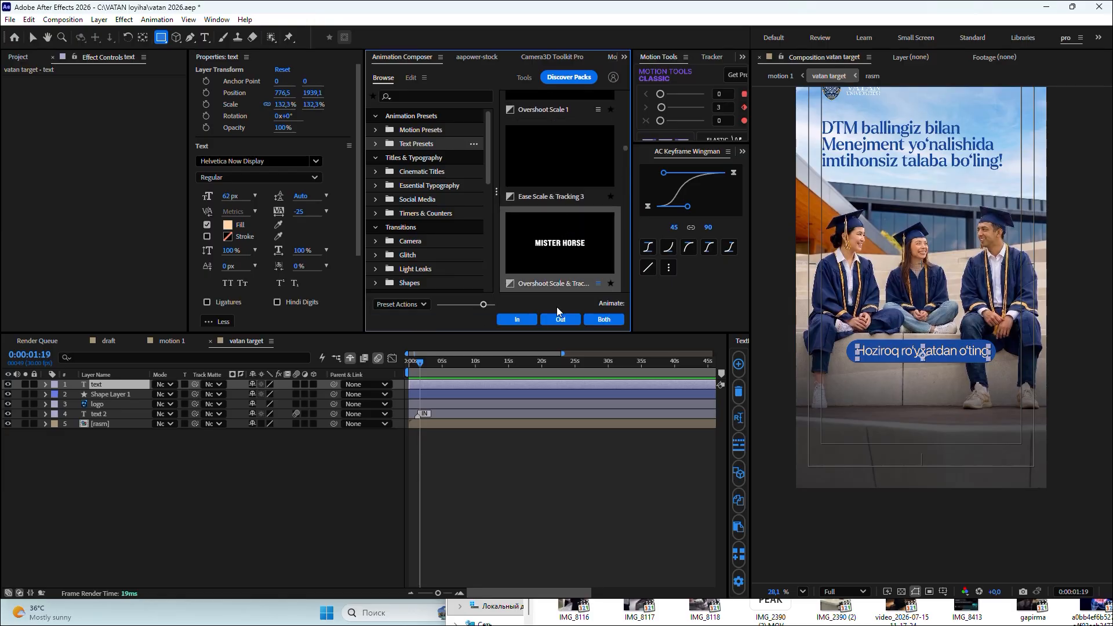
pyautogui.click(506, 321)
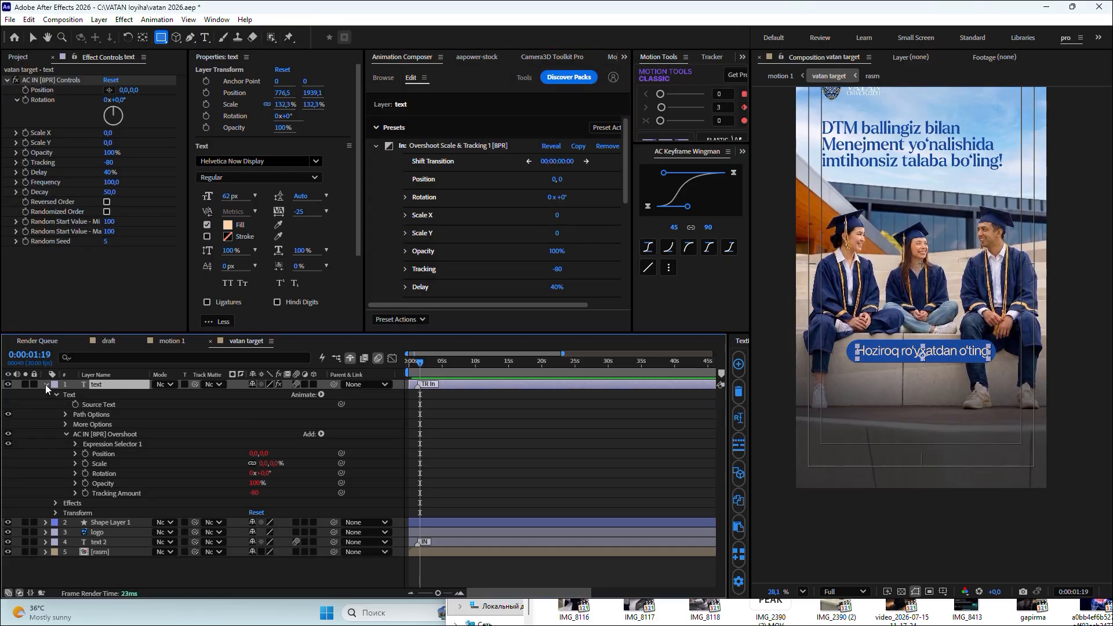
pyautogui.click(46, 384)
pyautogui.click(409, 373)
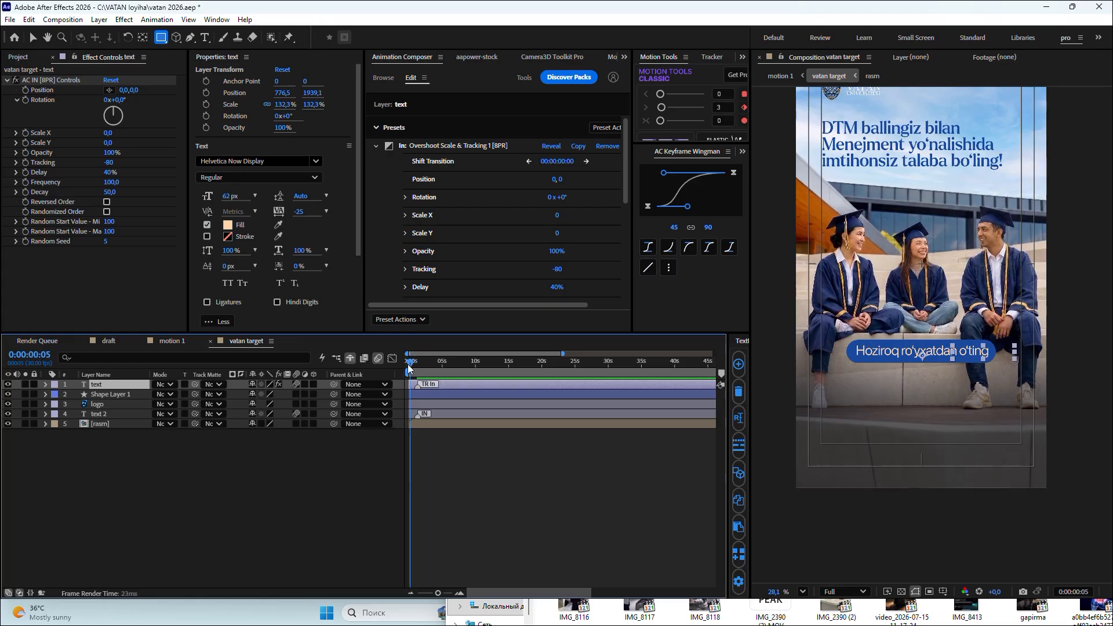
# - Preview the button text's animation from the beginning and undo the Overshoot Scale & Tracking 1 preset on that layer
pyautogui.press('space')
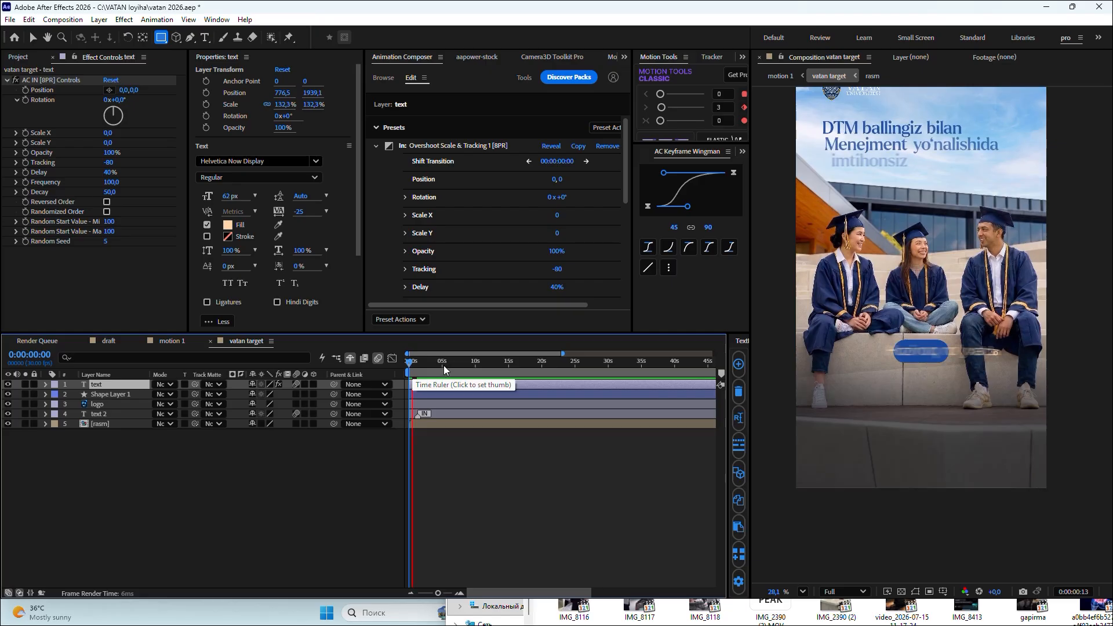
pyautogui.click(421, 367)
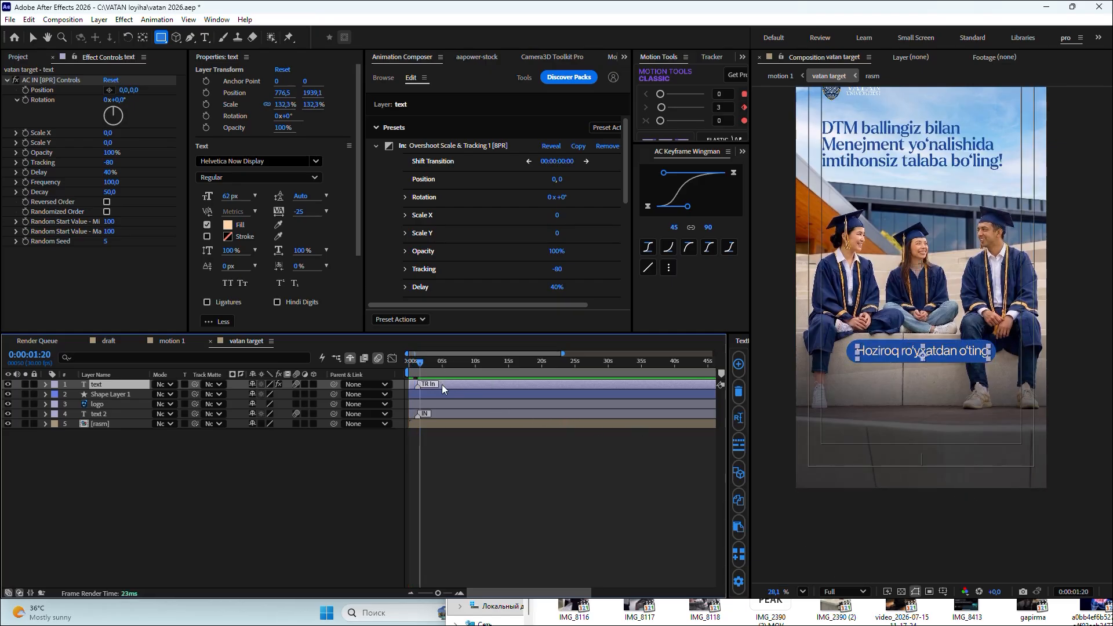
pyautogui.moveTo(419, 363)
pyautogui.mouseDown()
pyautogui.moveTo(455, 370)
pyautogui.moveTo(408, 370)
pyautogui.mouseUp()
pyautogui.press('space')
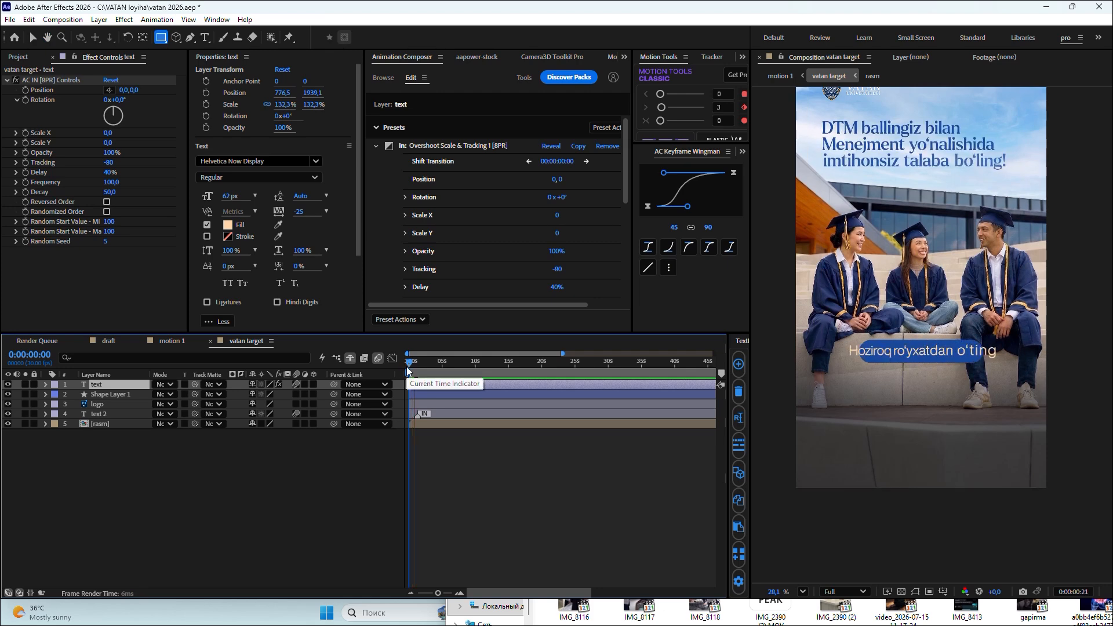
pyautogui.press('space')
pyautogui.hotkey('ctrl', 'z')
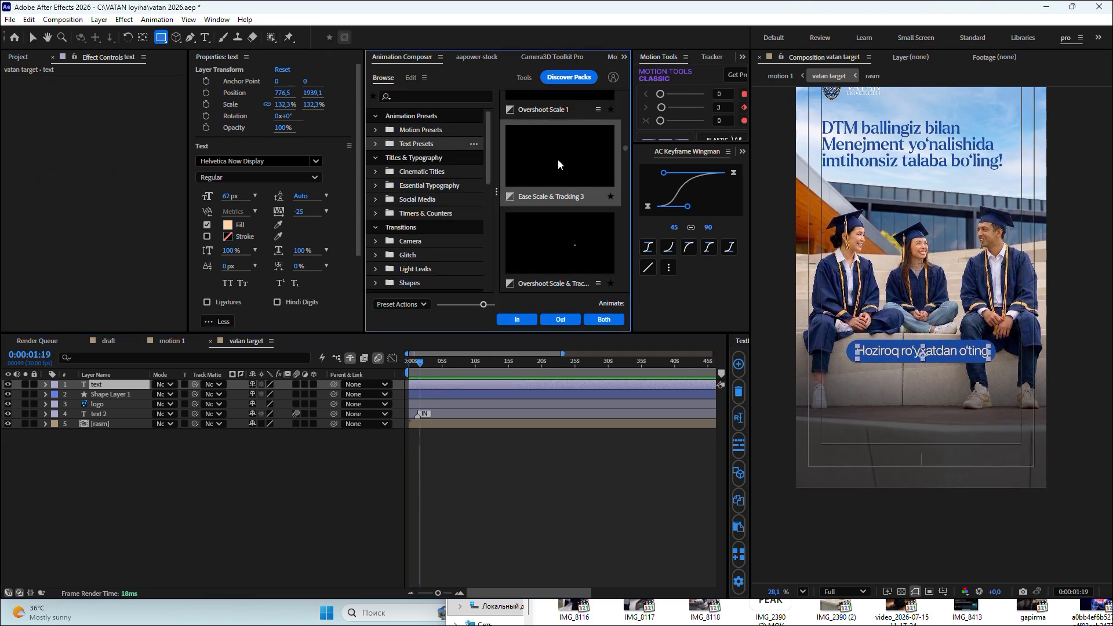
# - Apply Animation Composer's Ease Scale 2 text preset, From Start, to the button's text layer as an In animation and collapse the layer
pyautogui.scroll(1, 562, 162)
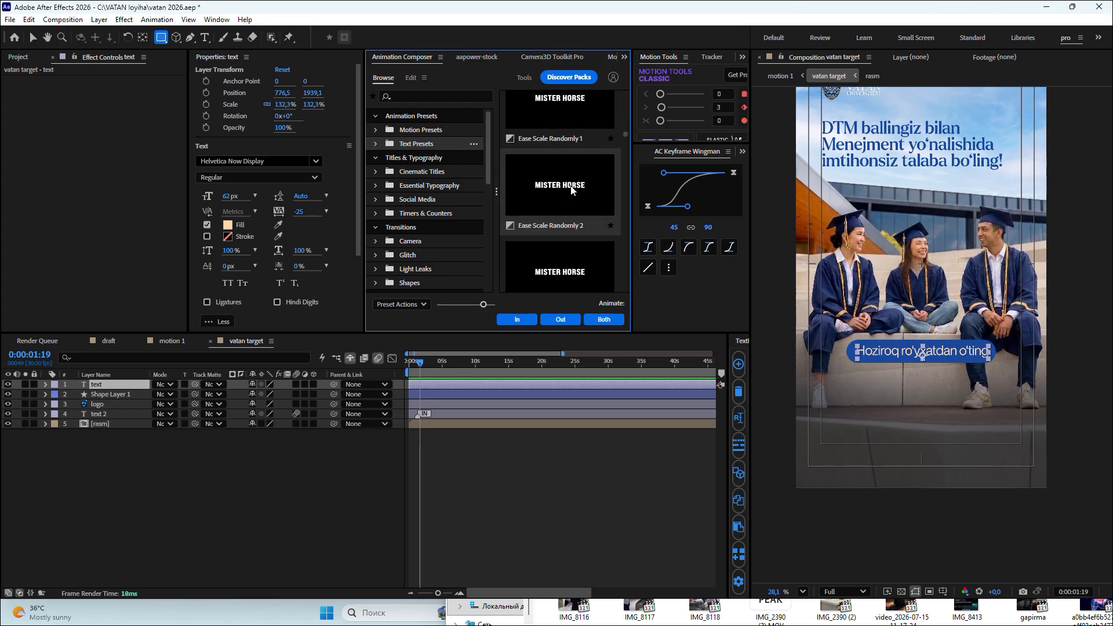
pyautogui.scroll(-2, 572, 183)
pyautogui.scroll(2, 572, 183)
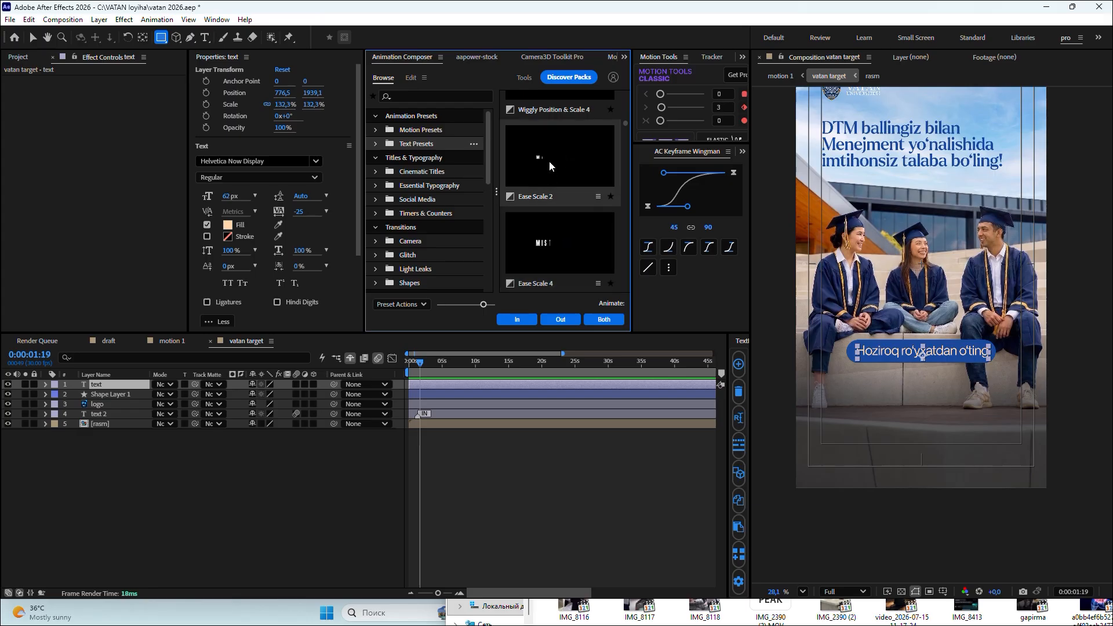
pyautogui.click(549, 161)
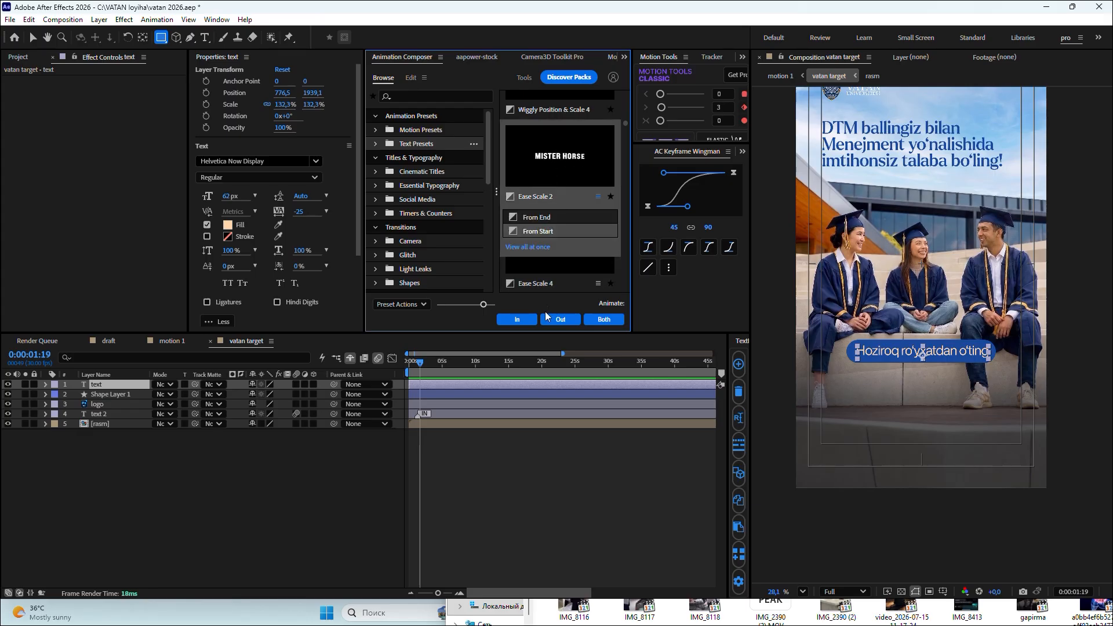
pyautogui.click(517, 320)
pyautogui.press('v')
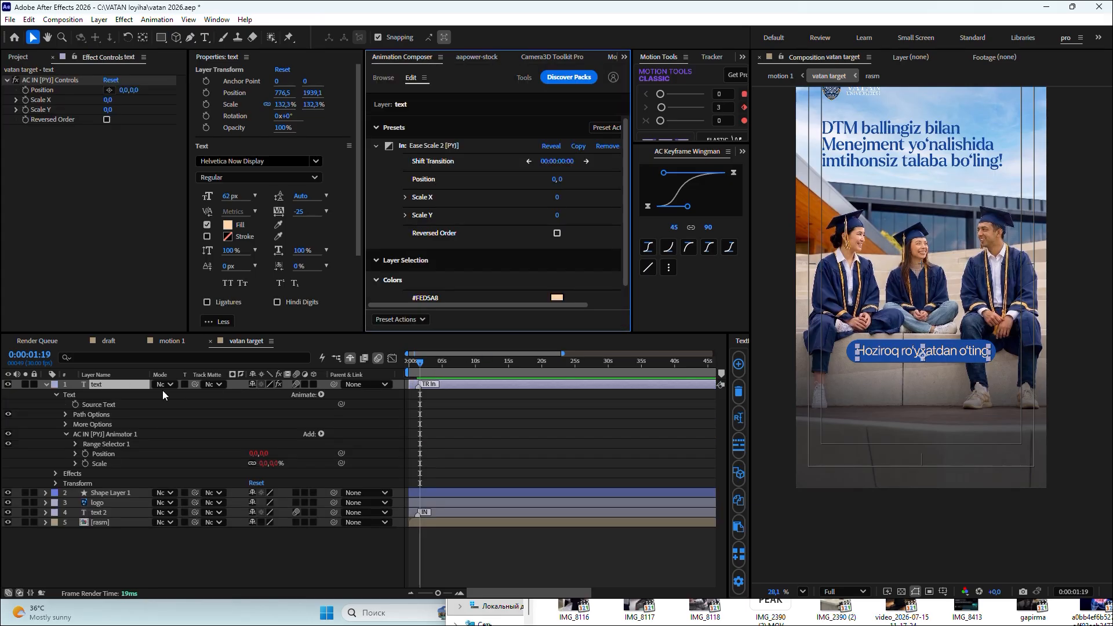
pyautogui.click(45, 385)
# - Delay the start of the button's text layer slightly in the timeline and preview the animation from the beginning
pyautogui.moveTo(420, 363)
pyautogui.mouseDown()
pyautogui.moveTo(410, 364)
pyautogui.moveTo(437, 385)
pyautogui.moveTo(409, 364)
pyautogui.moveTo(458, 383)
pyautogui.moveTo(412, 370)
pyautogui.mouseUp()
pyautogui.scroll(1, 418, 374)
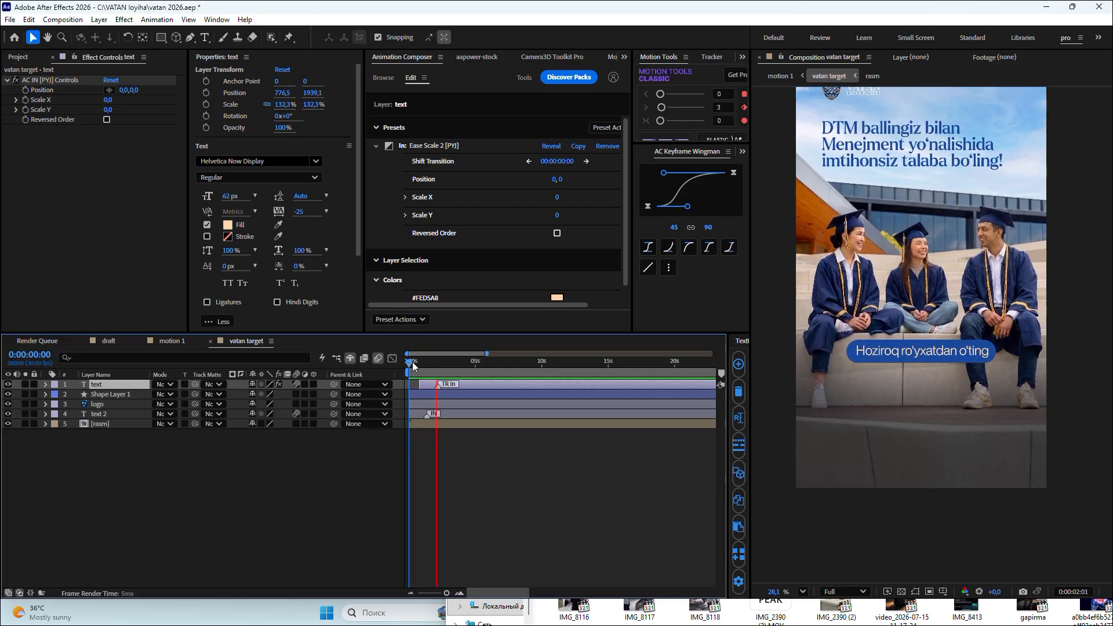
pyautogui.click(513, 432)
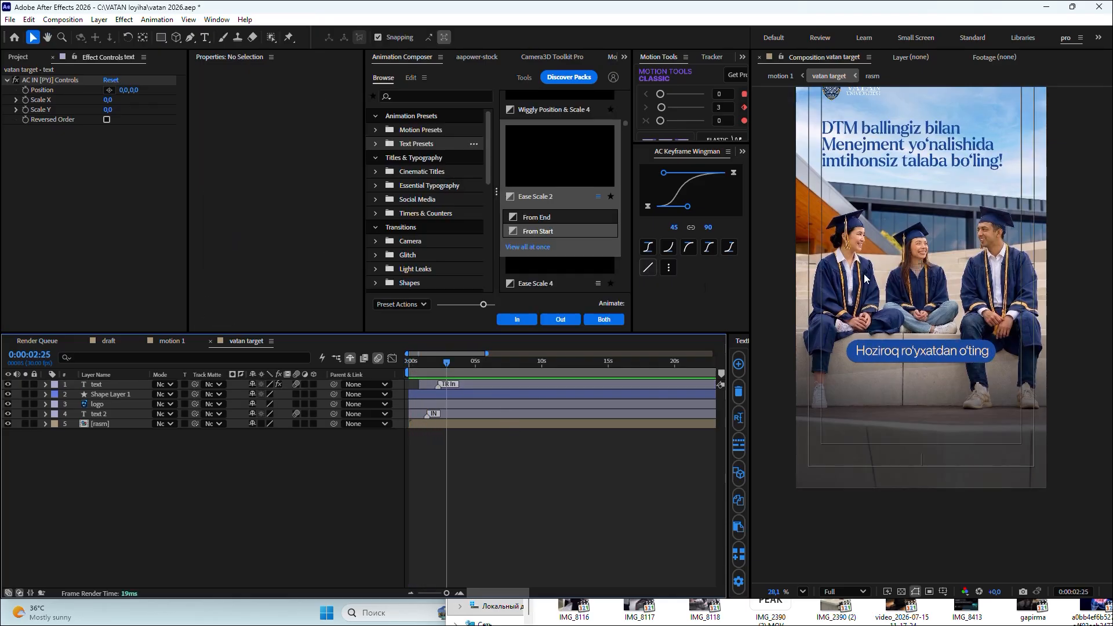
# - Apply the CC Light Sweep effect to Shape Layer 1, the button's background shape
pyautogui.press('h')
pyautogui.moveTo(945, 218); pyautogui.dragTo(953, 275)
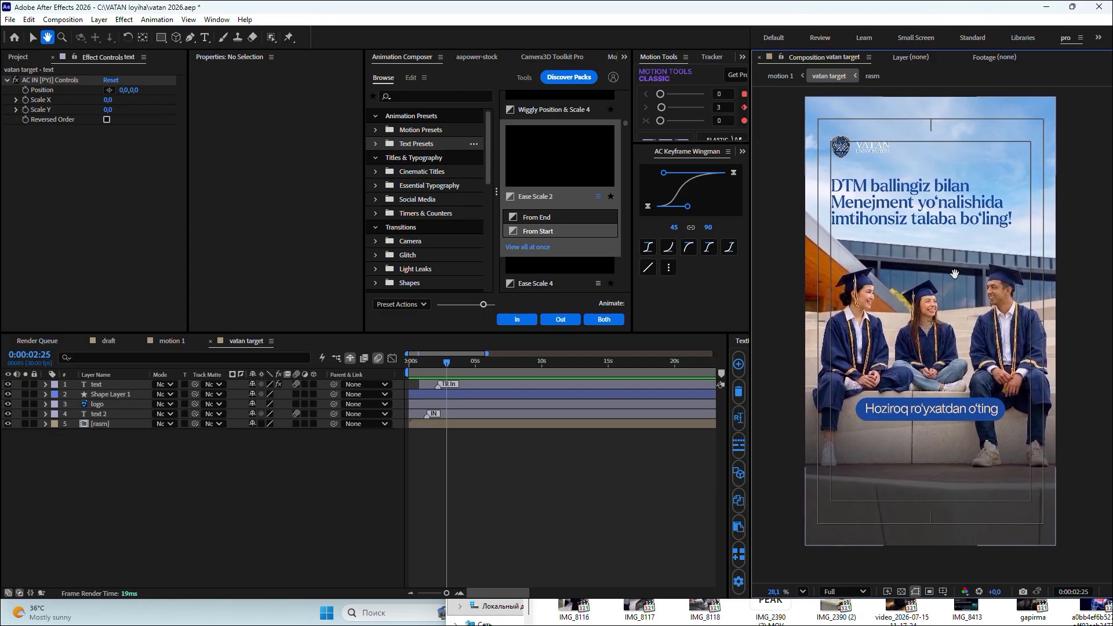
pyautogui.press('v')
pyautogui.click(462, 392)
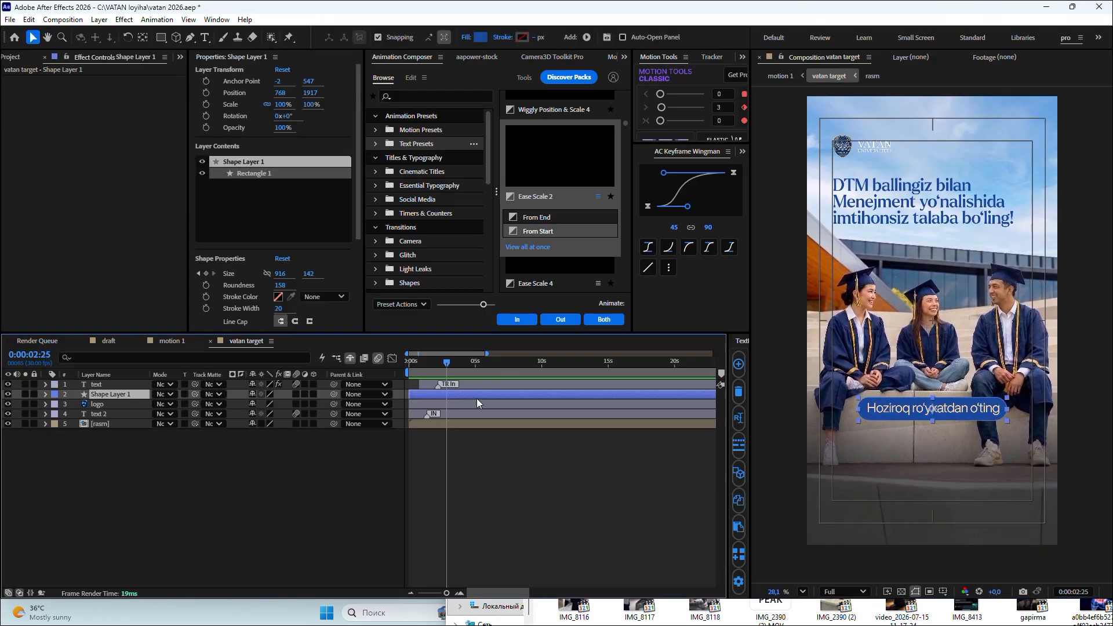
pyautogui.hotkey('ctrl', 'space')
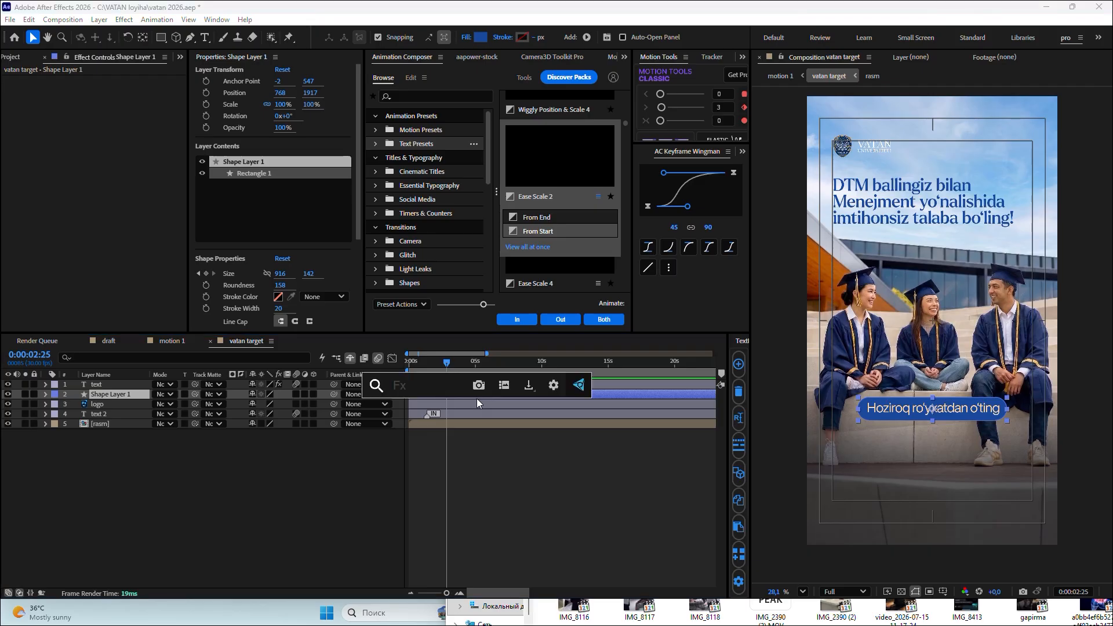
pyautogui.write('cc li')
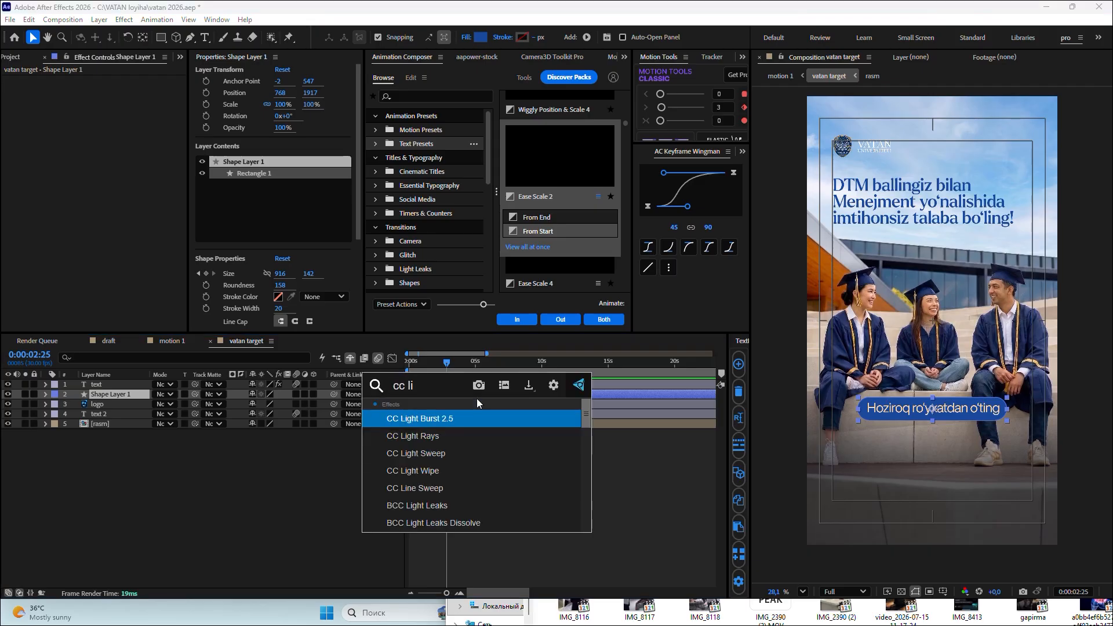
pyautogui.press('Down')
pyautogui.press('Down')
pyautogui.press('Return')
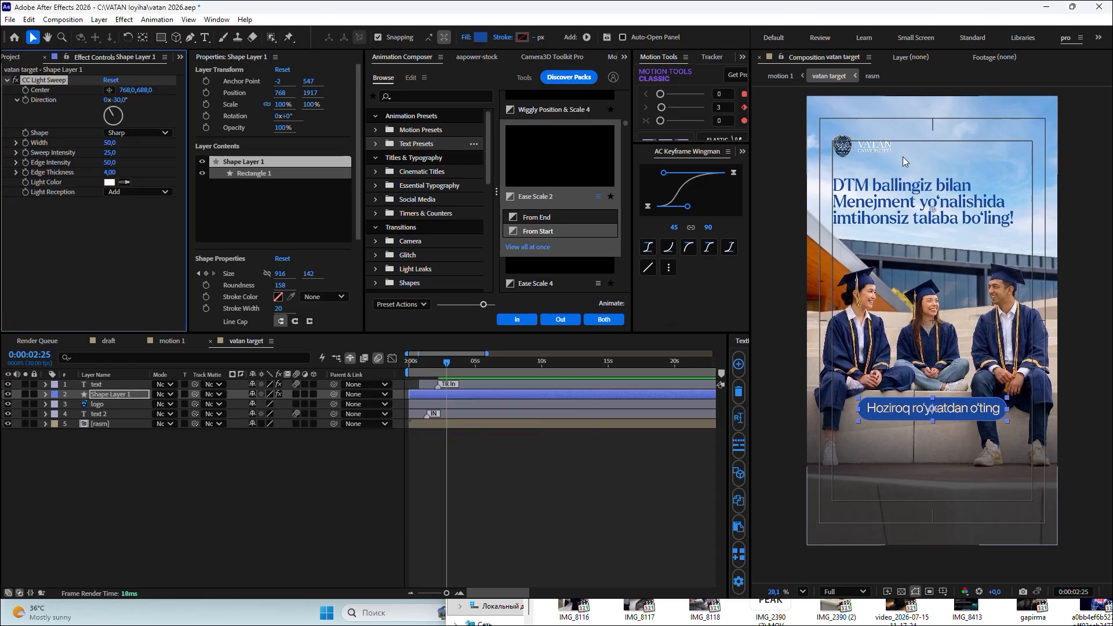
# - Place the light sweep's Center on the button and shift it horizontally past the button's left end, to X 67,3
pyautogui.click(109, 90)
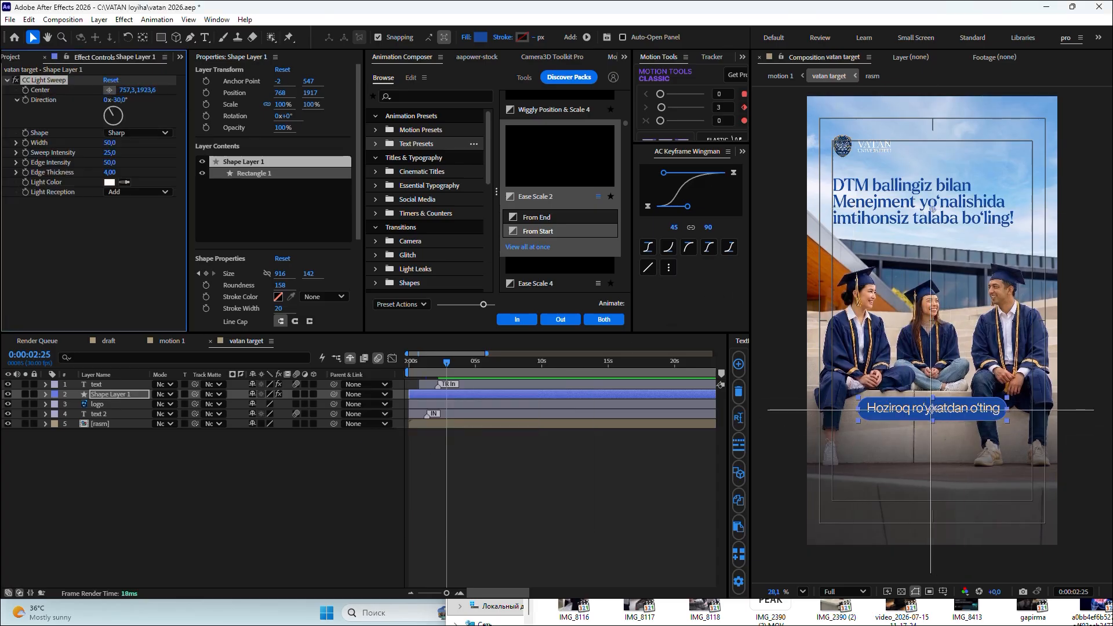
pyautogui.click(931, 410)
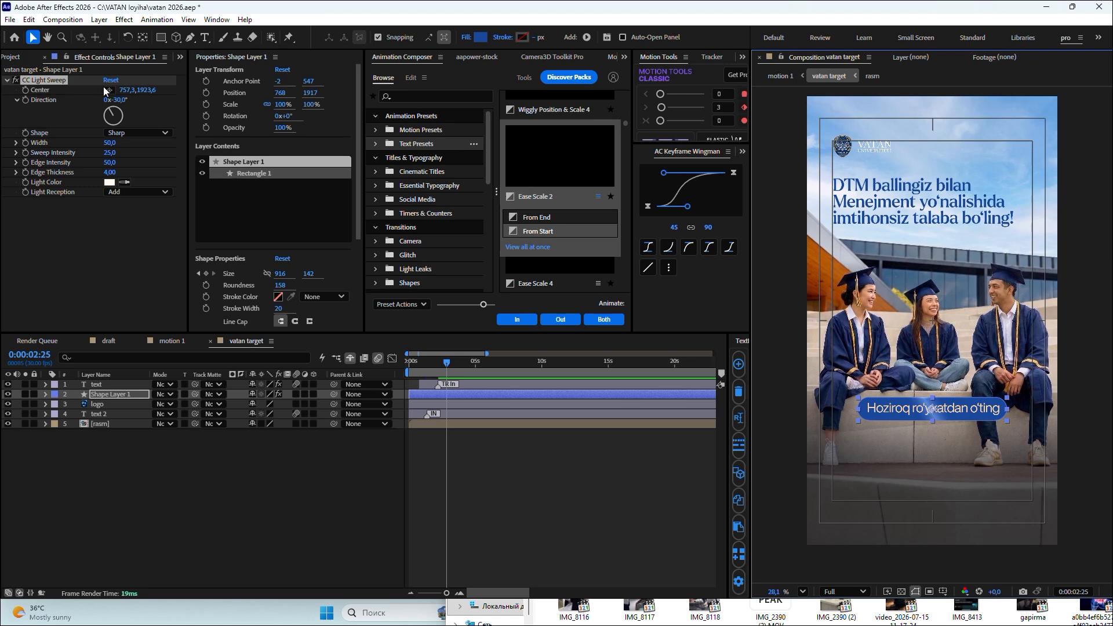
pyautogui.moveTo(123, 91); pyautogui.dragTo(101, 106)
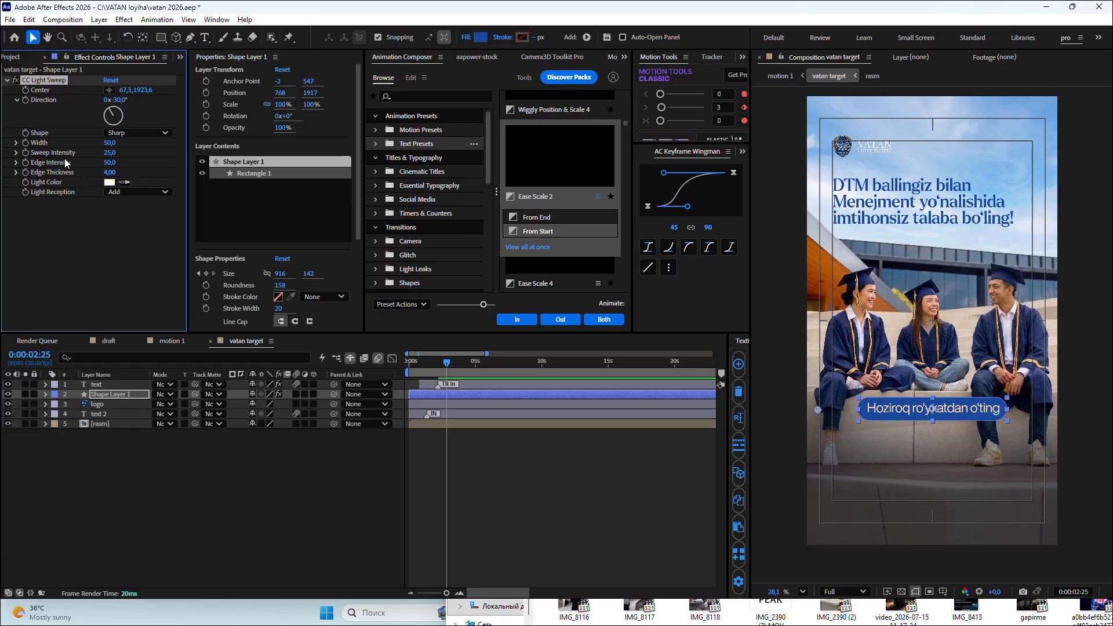
# - Keyframe the light sweep's Center and move that keyframe to align with the end of the button's Size animation
pyautogui.click(26, 90)
pyautogui.press('u')
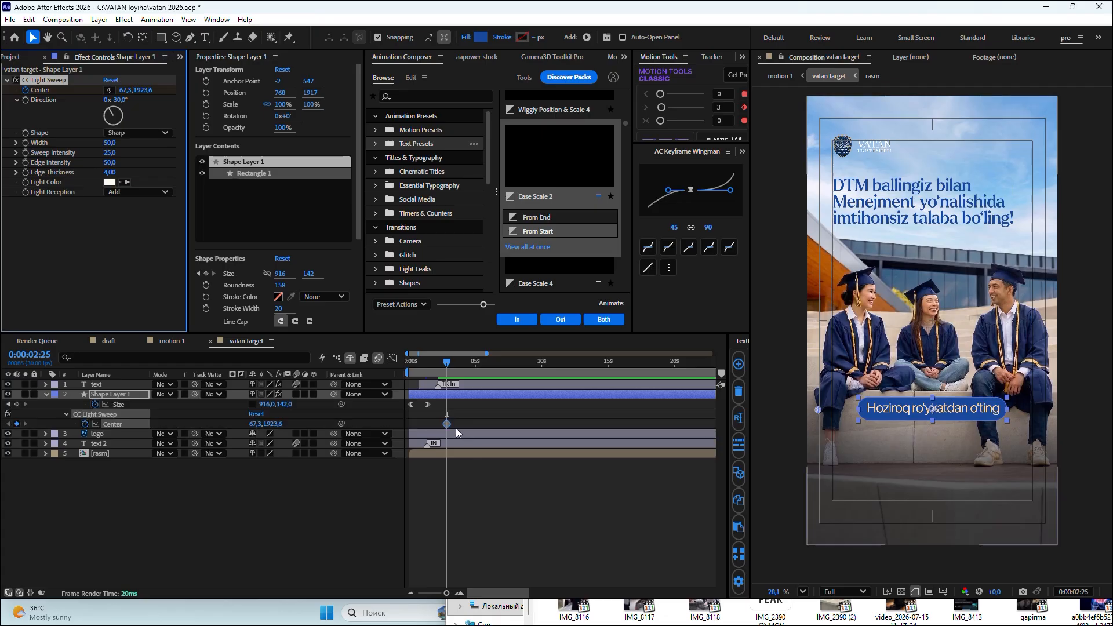
pyautogui.moveTo(446, 424); pyautogui.dragTo(428, 428)
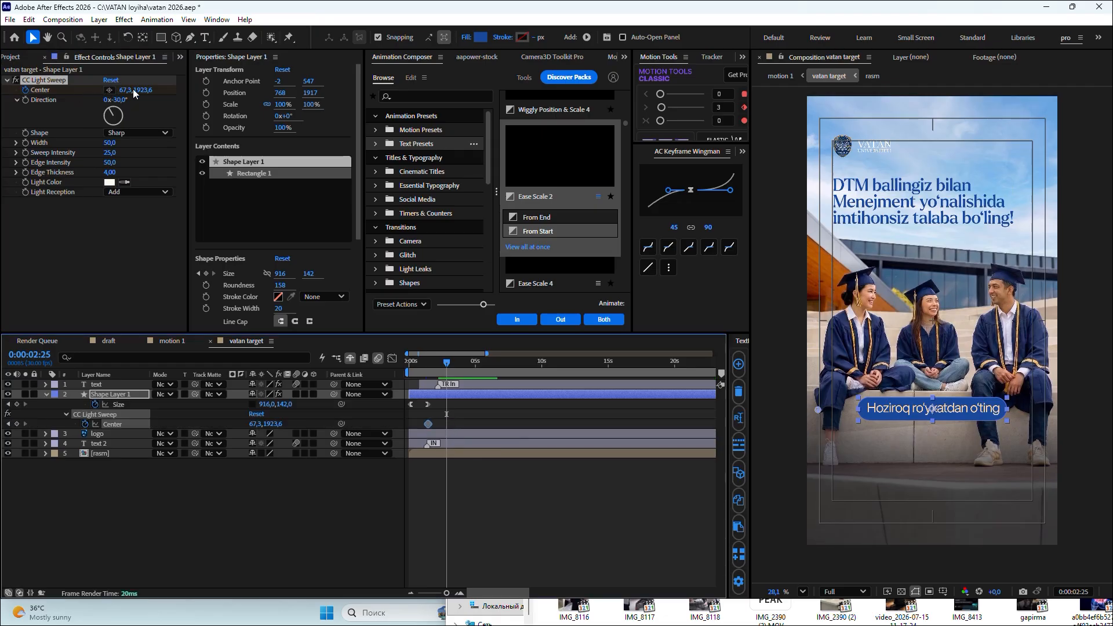
# - Add a second Center keyframe at X 1340,3, move it closer to the first one, and preview the sweep
pyautogui.moveTo(130, 90); pyautogui.dragTo(277, 106)
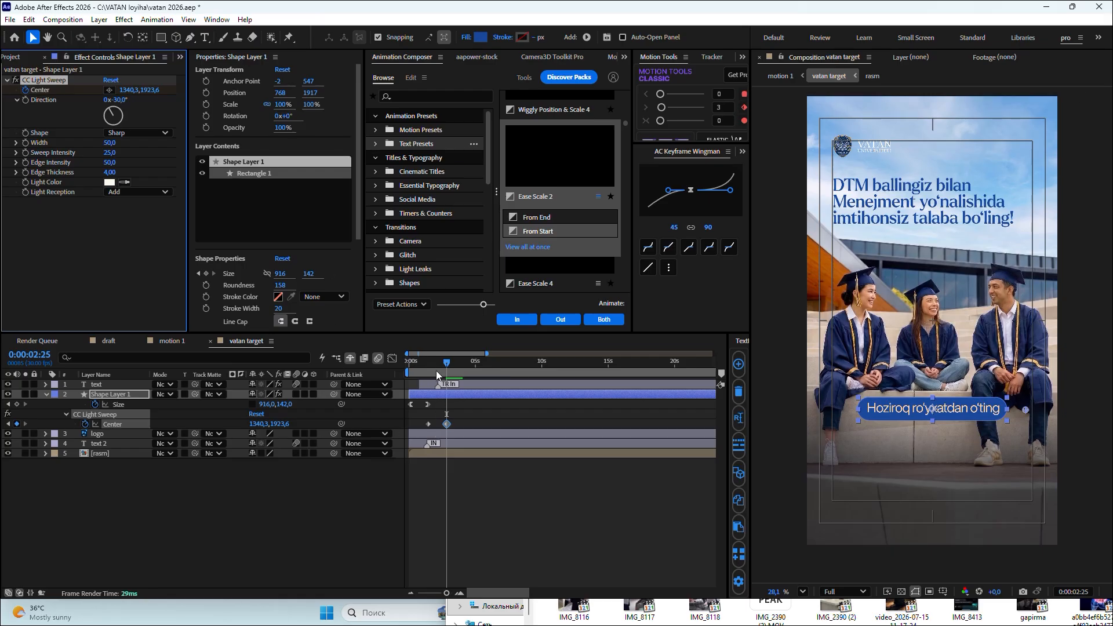
pyautogui.press('Home')
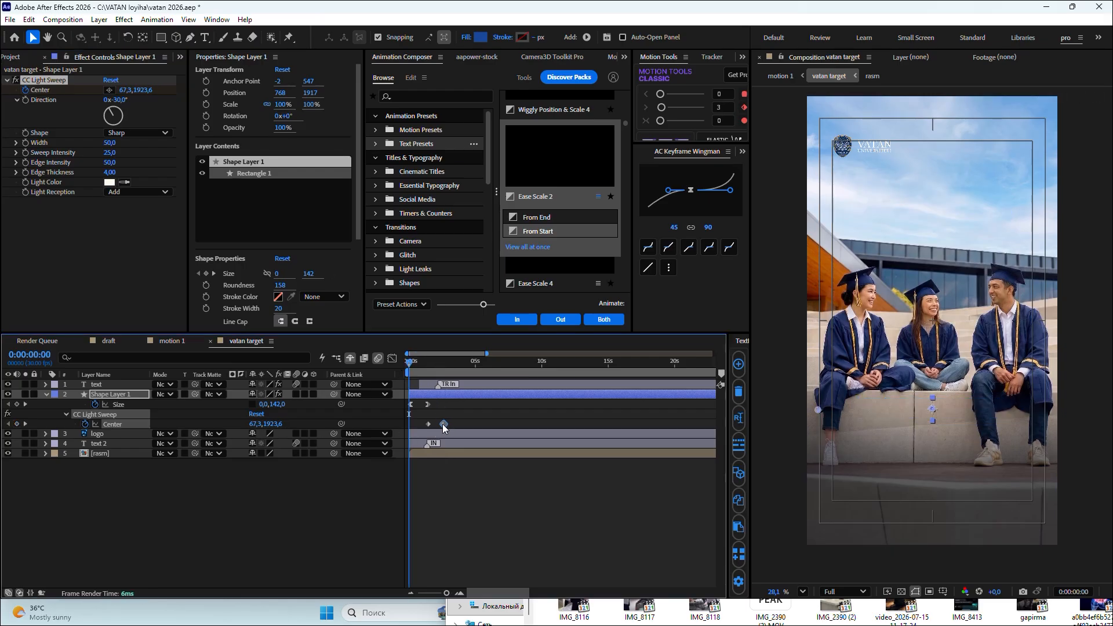
pyautogui.press('space')
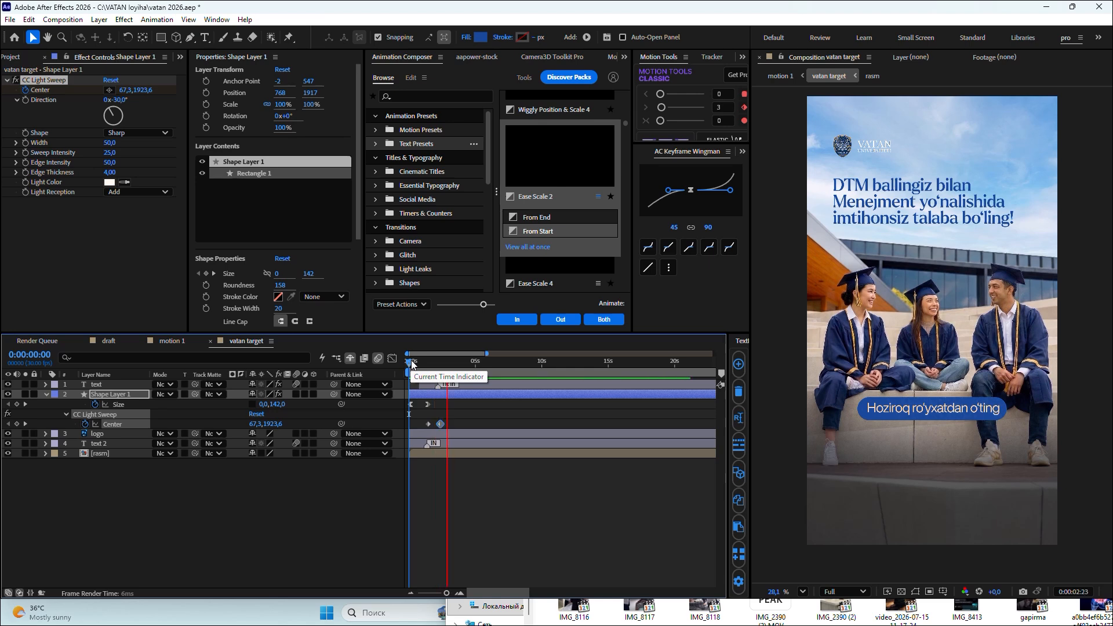
# - Set the light sweep's Width to 84 and Sweep Intensity to 42, preview the result, and collapse Shape Layer 1
pyautogui.moveTo(412, 364); pyautogui.dragTo(437, 368)
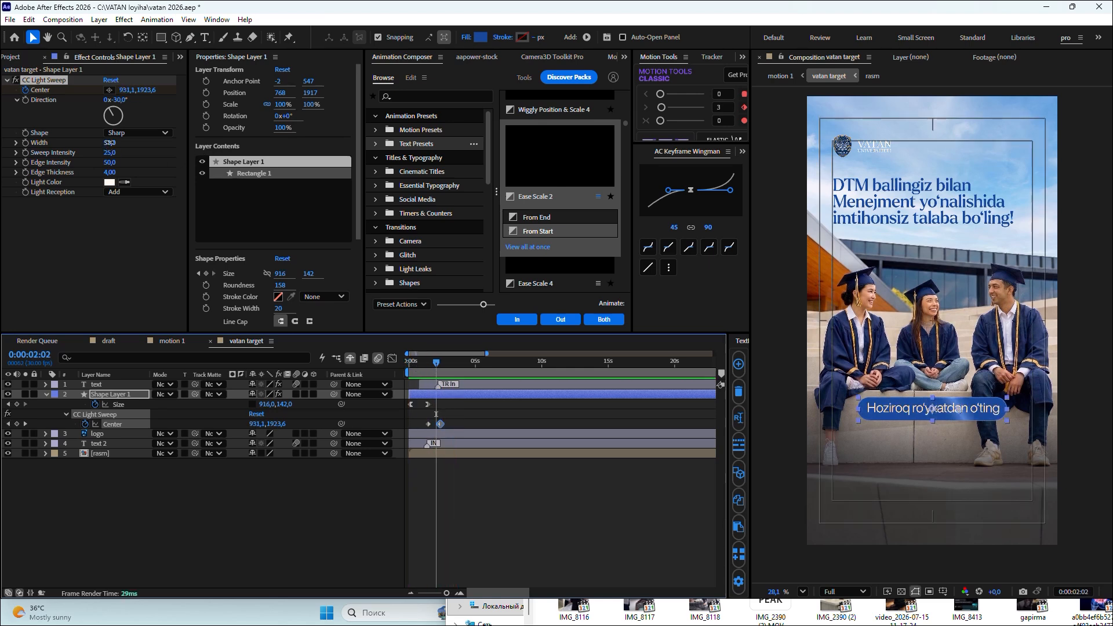
pyautogui.moveTo(109, 143)
pyautogui.mouseDown()
pyautogui.moveTo(124, 142)
pyautogui.moveTo(123, 153)
pyautogui.mouseUp()
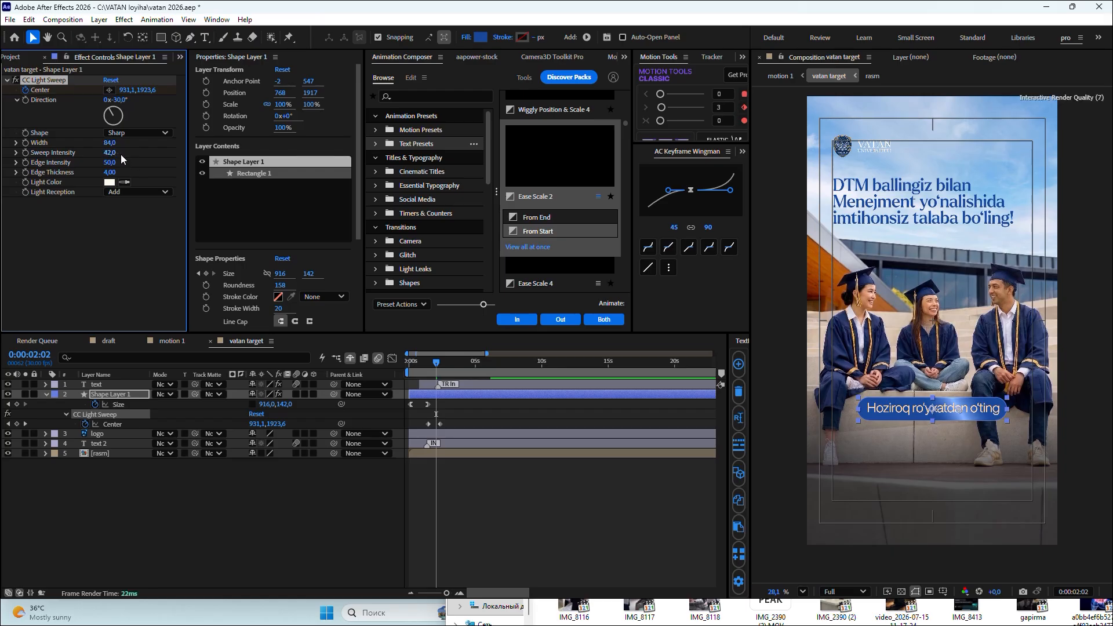
pyautogui.press('Home')
pyautogui.press('space')
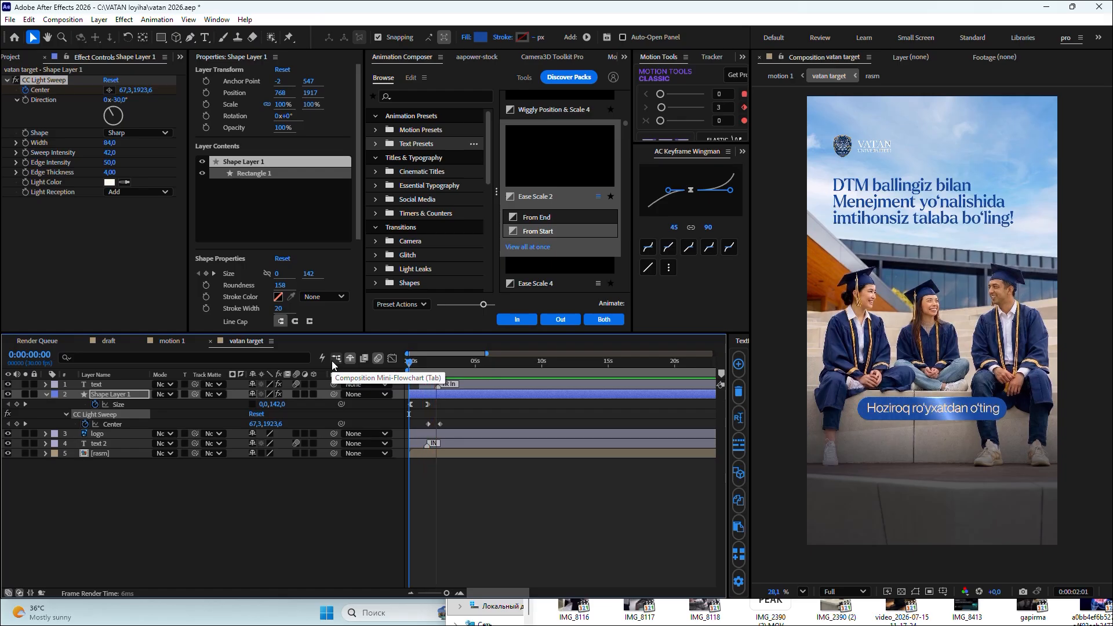
pyautogui.press('space')
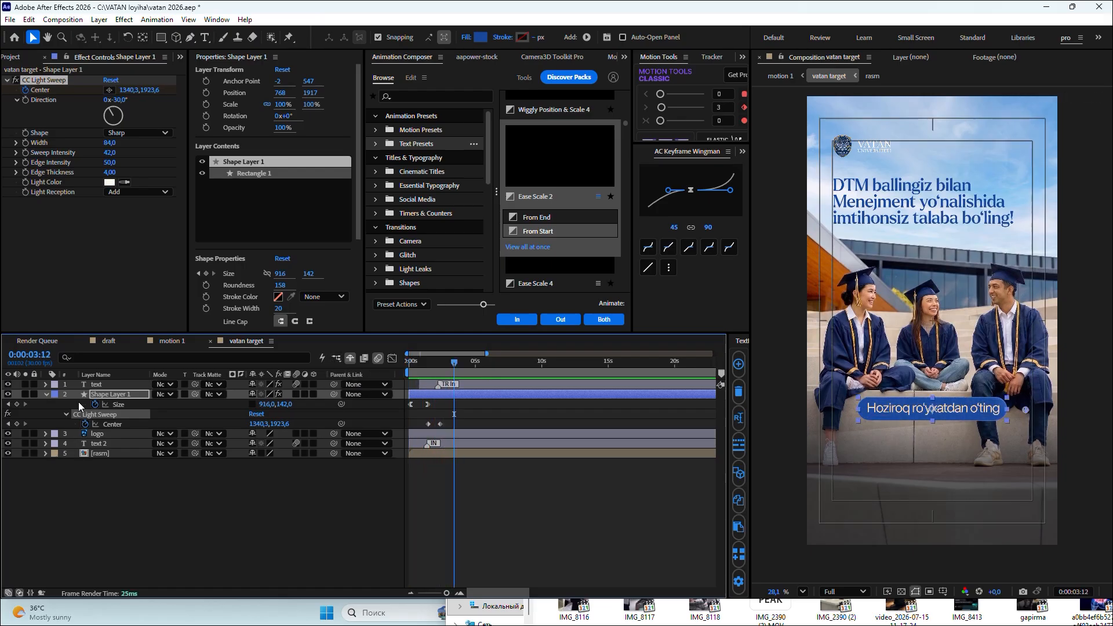
pyautogui.click(45, 395)
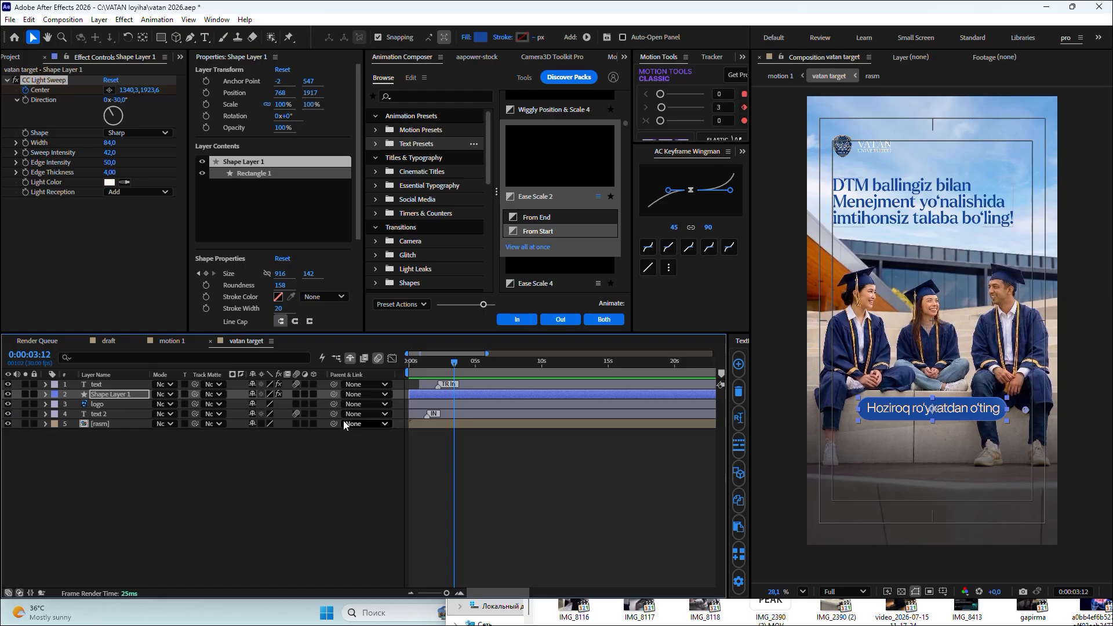
# - Center the anchor point of the headline layer text 2 and shorten the composition's work area to end at 10 seconds
pyautogui.click(468, 414)
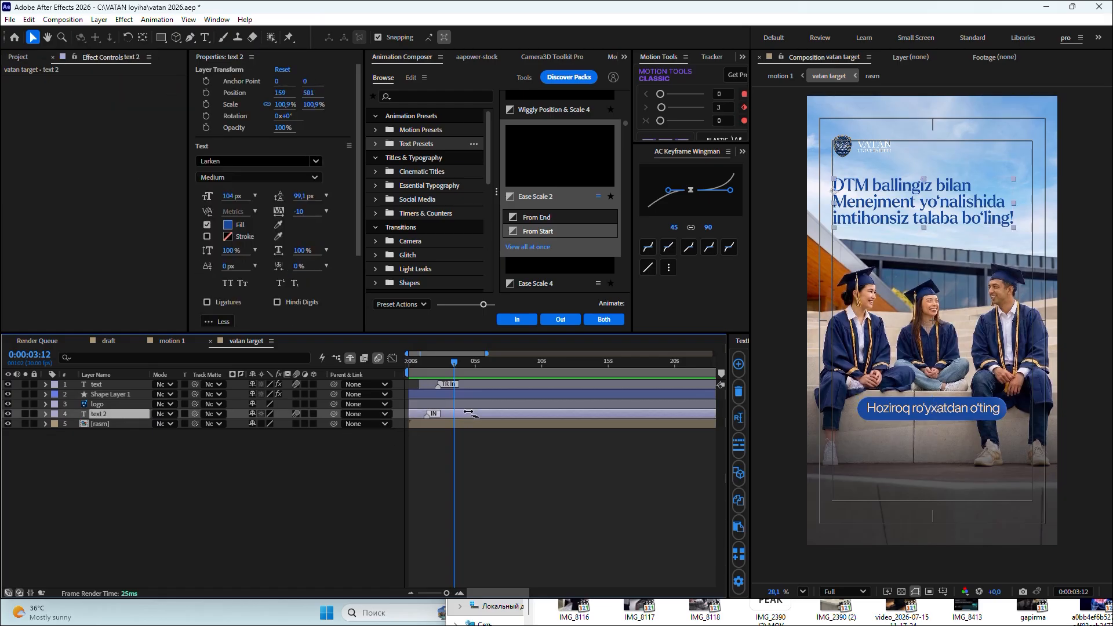
pyautogui.press('-')
pyautogui.press('-')
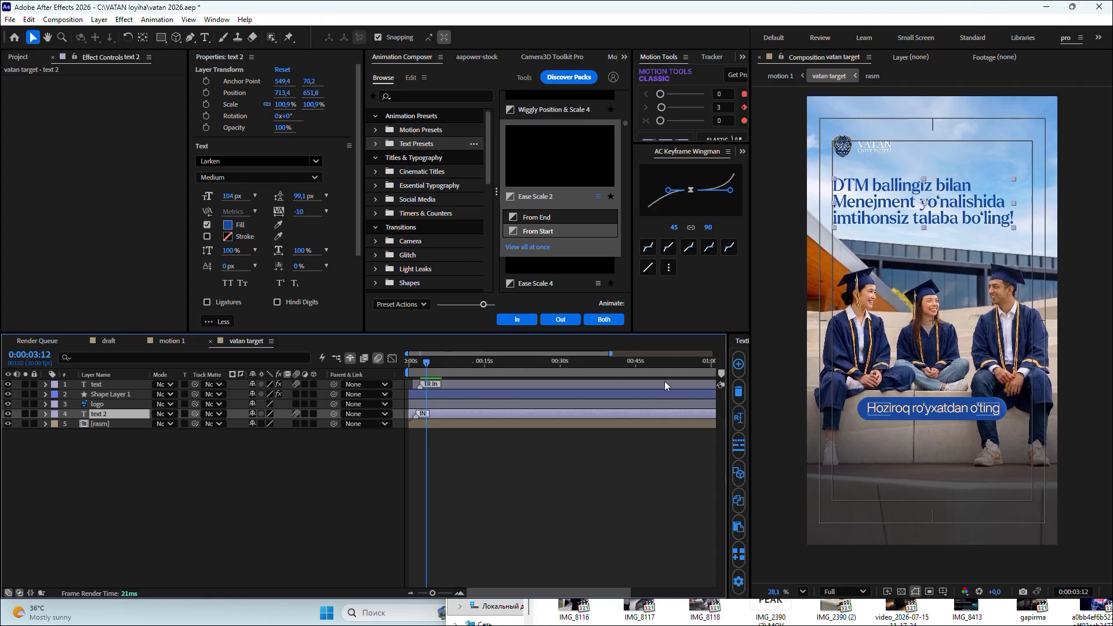
pyautogui.moveTo(710, 372); pyautogui.dragTo(445, 371)
pyautogui.press('=')
pyautogui.press('=')
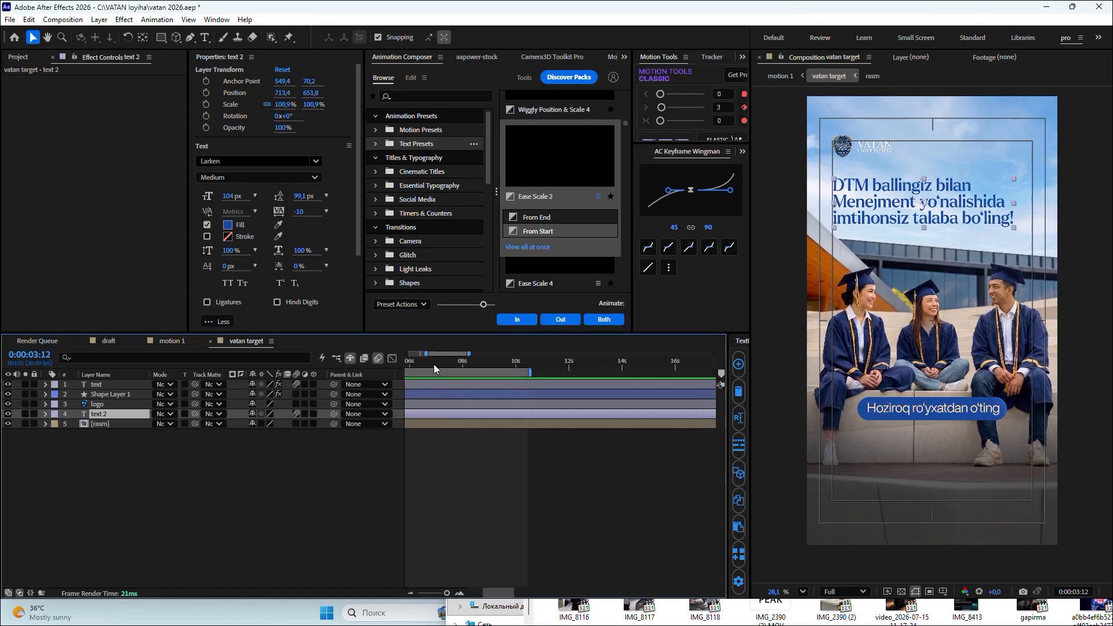
pyautogui.moveTo(527, 371); pyautogui.dragTo(518, 372)
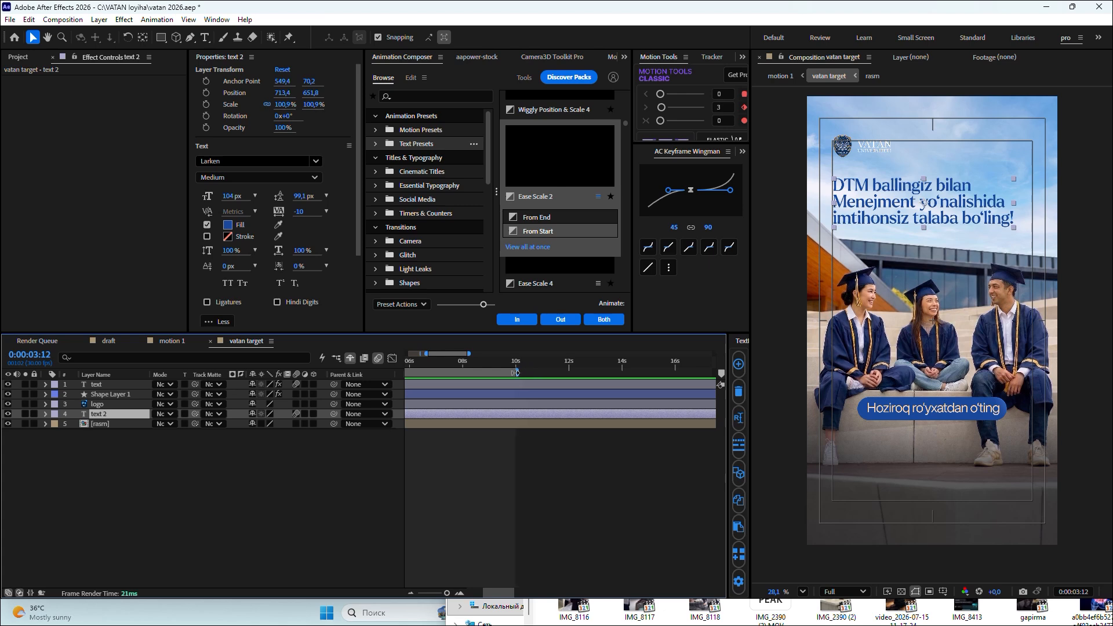
pyautogui.press('-')
pyautogui.press('-')
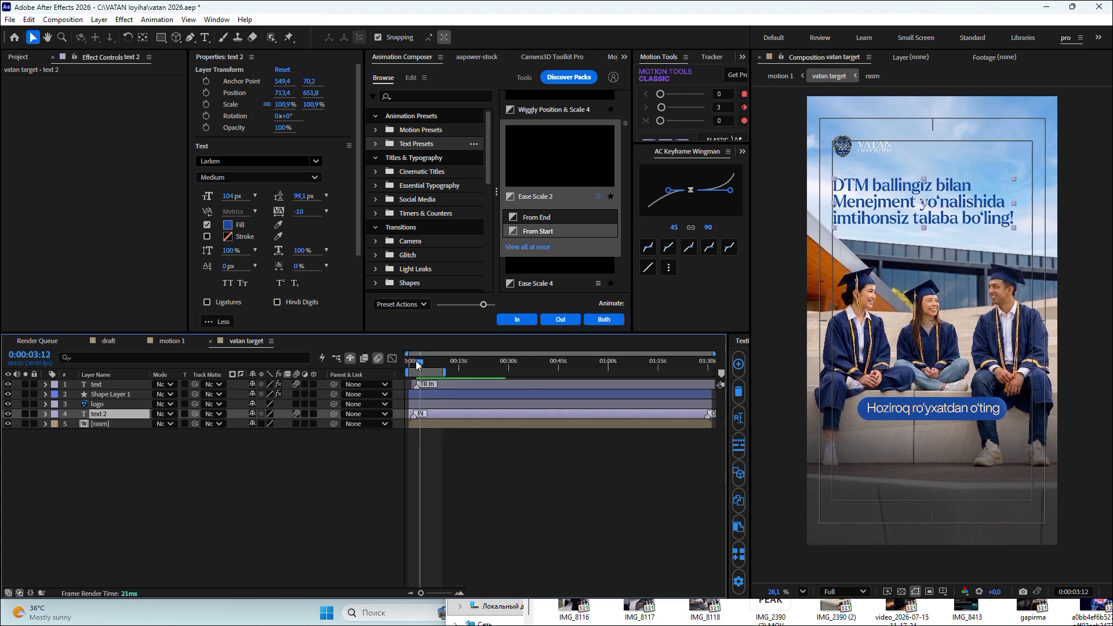
# - Preview the full ad animation from the beginning and stop at 0:00:03:15
pyautogui.moveTo(417, 364); pyautogui.dragTo(399, 369)
pyautogui.press('space')
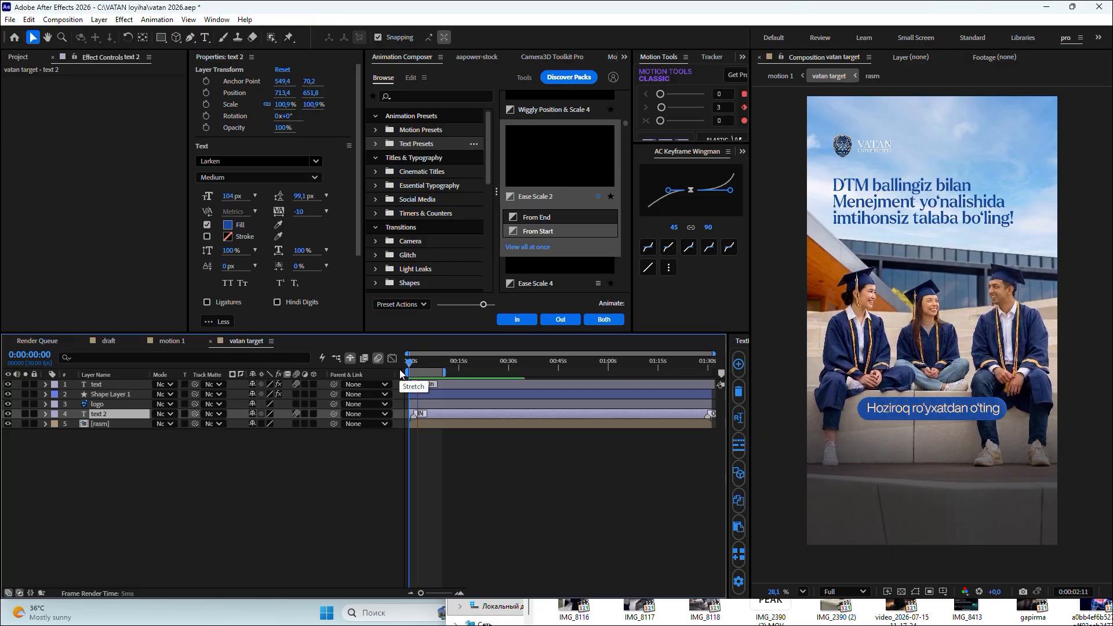
pyautogui.click(420, 368)
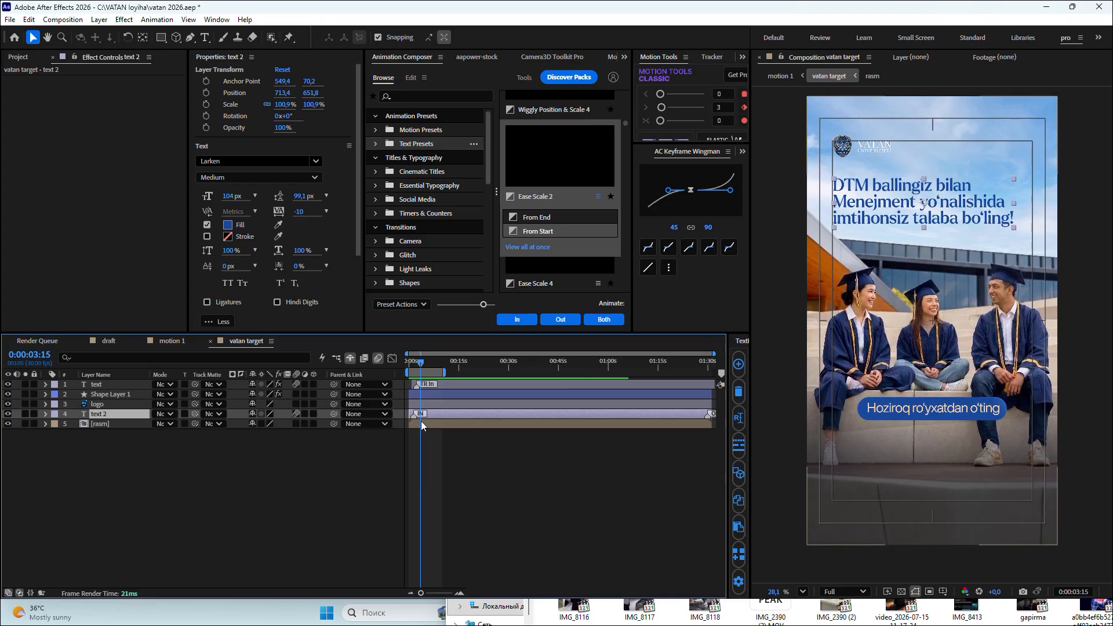
pyautogui.rightClick(173, 455)
pyautogui.moveTo(222, 314)
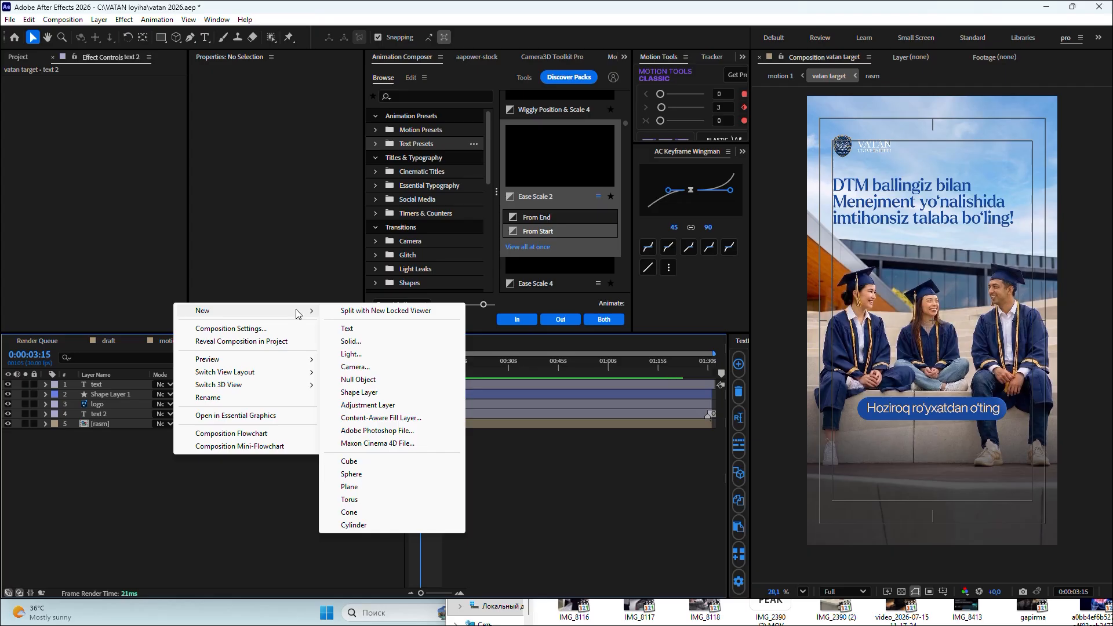
pyautogui.click(136, 481)
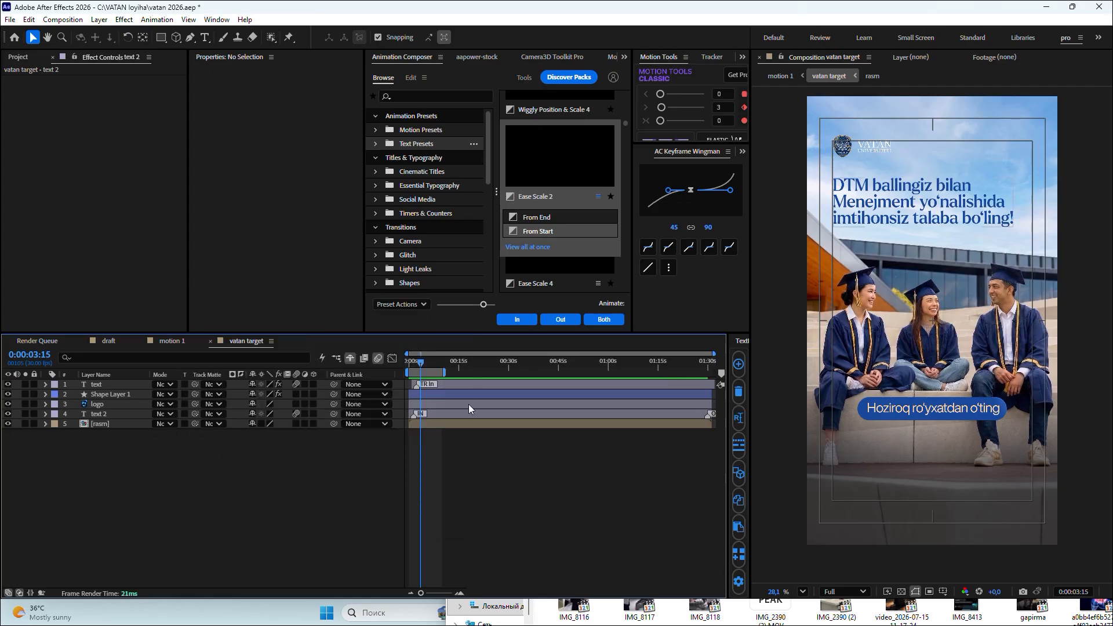
pyautogui.click(116, 385)
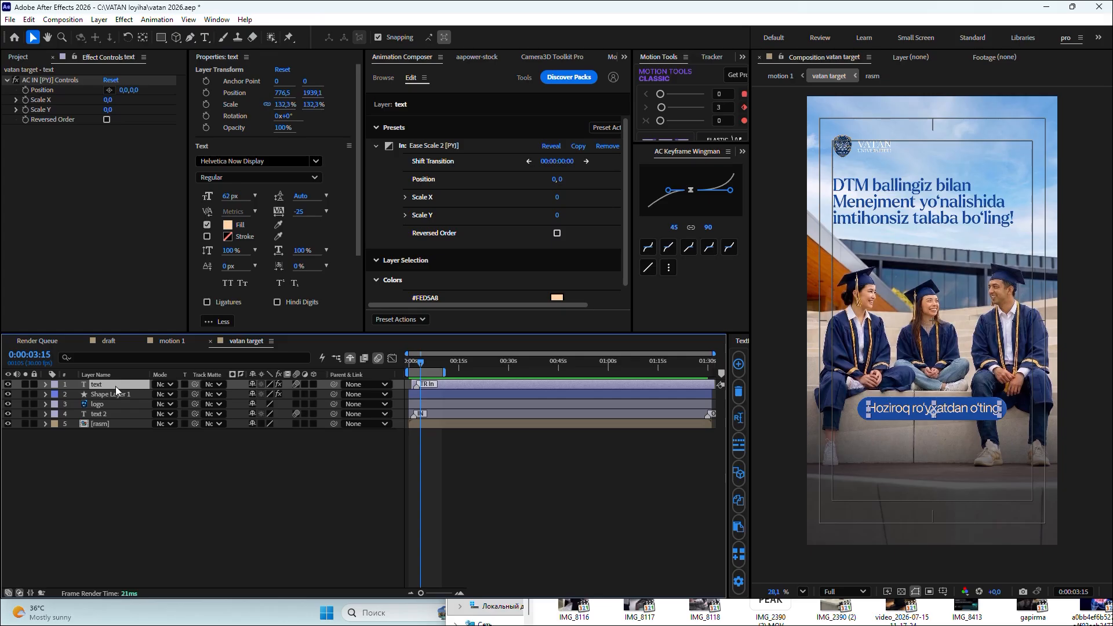
# - Reveal Scale on the headline layer text 2 and add 100,9% keyframes at 0:00:03:15 and 0:00:04:28
pyautogui.click(114, 414)
pyautogui.press('s')
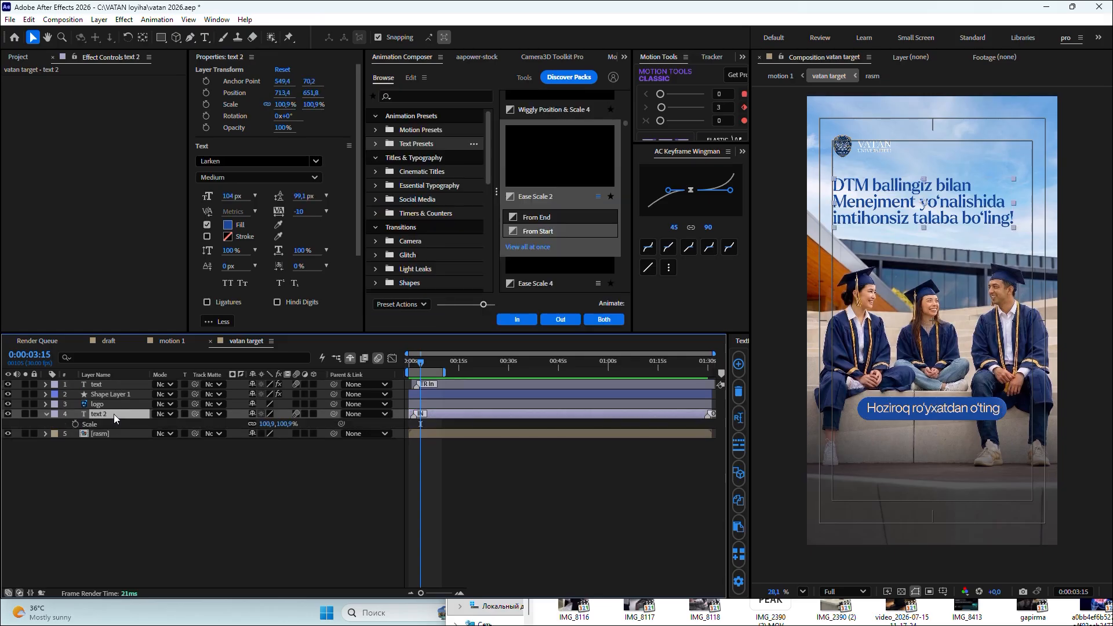
pyautogui.click(75, 424)
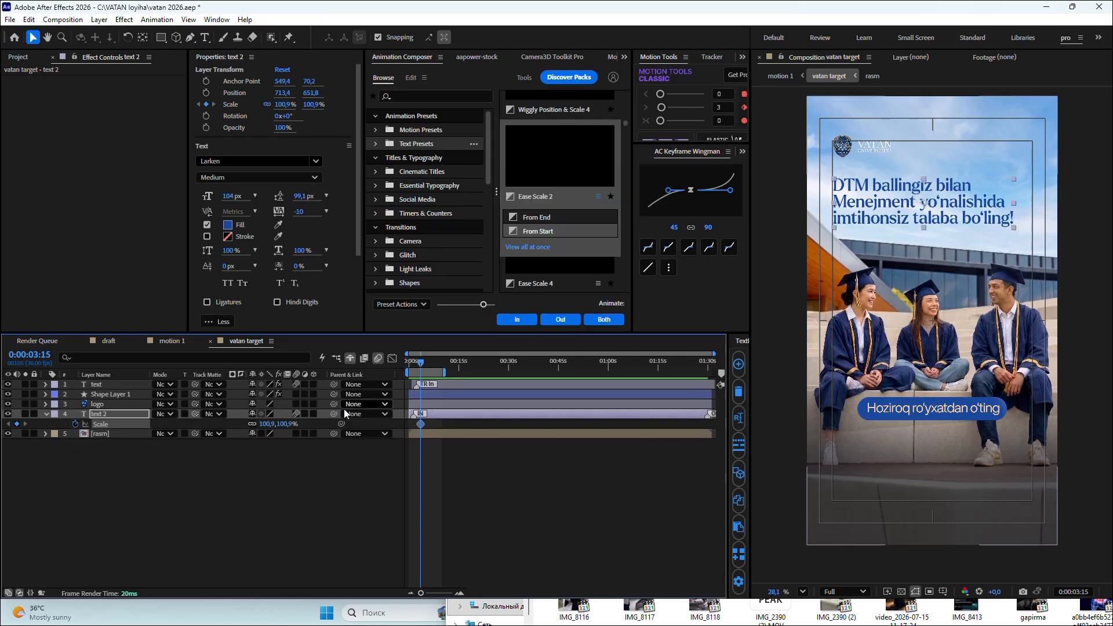
pyautogui.scroll(4, 409, 388)
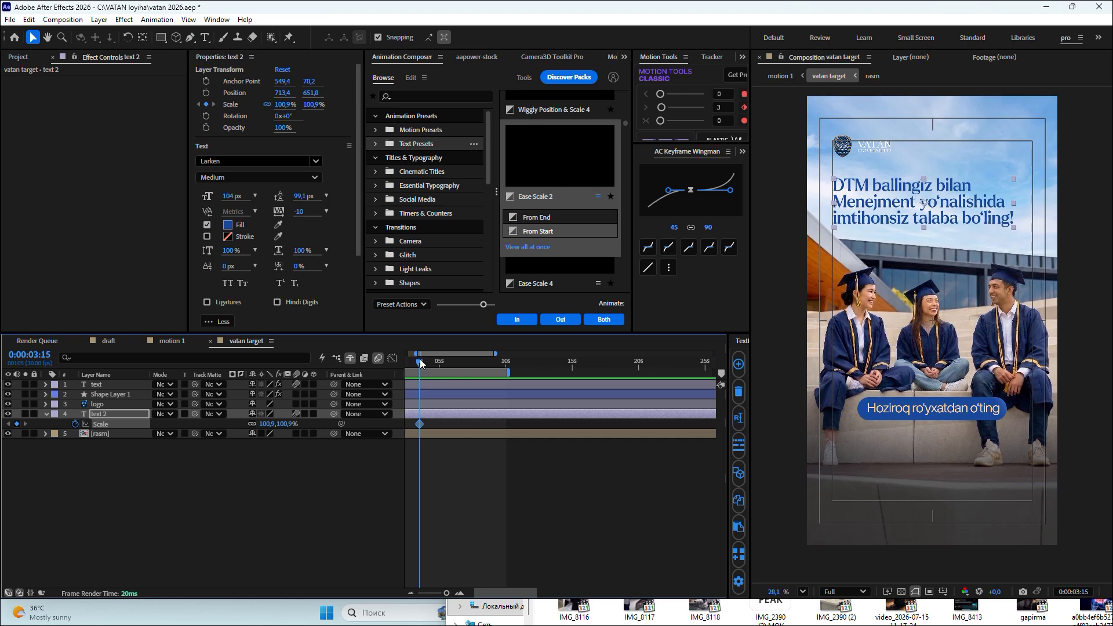
pyautogui.moveTo(418, 364); pyautogui.dragTo(438, 371)
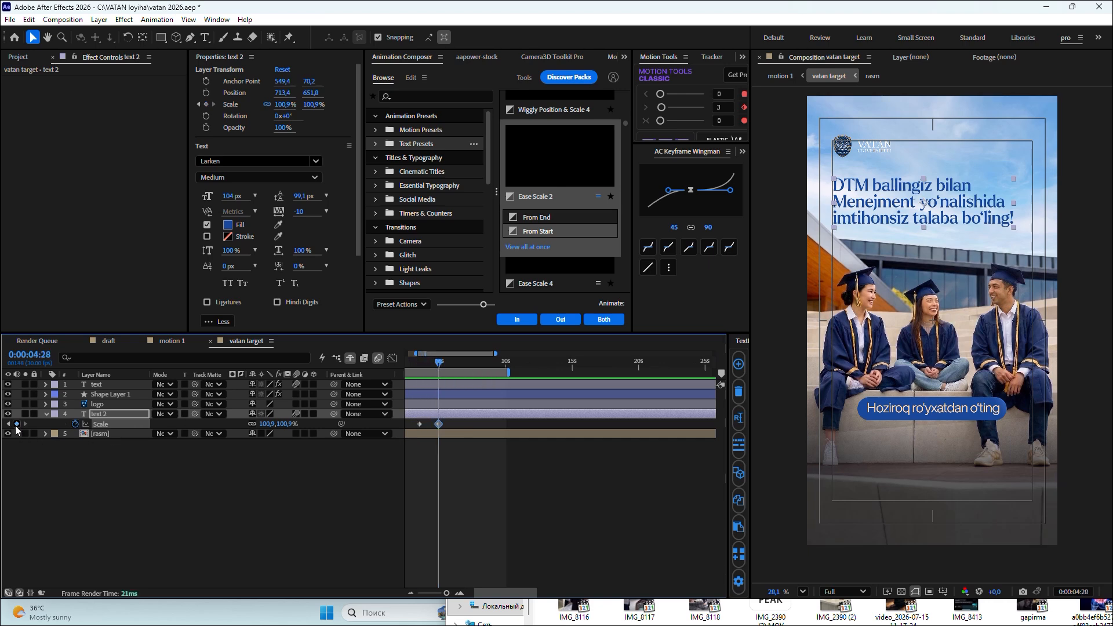
pyautogui.press('=')
pyautogui.hscroll(-2, 443, 370)
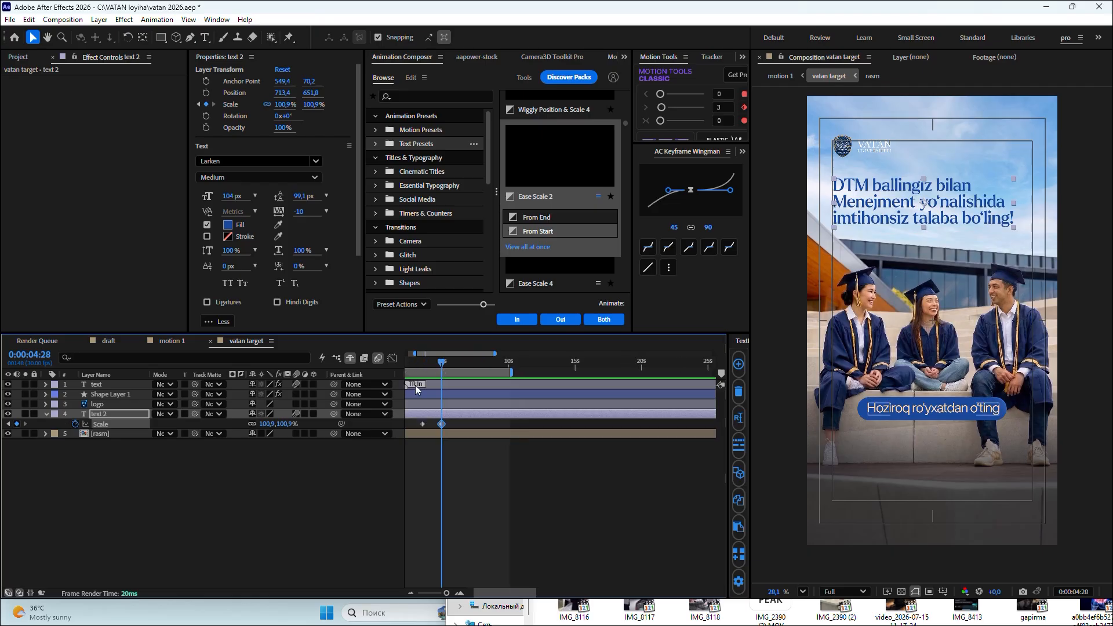
# - Set the headline's Scale to 108,9% at 0:00:04:04 and apply Easy Ease to all three Scale keyframes
pyautogui.click(446, 363)
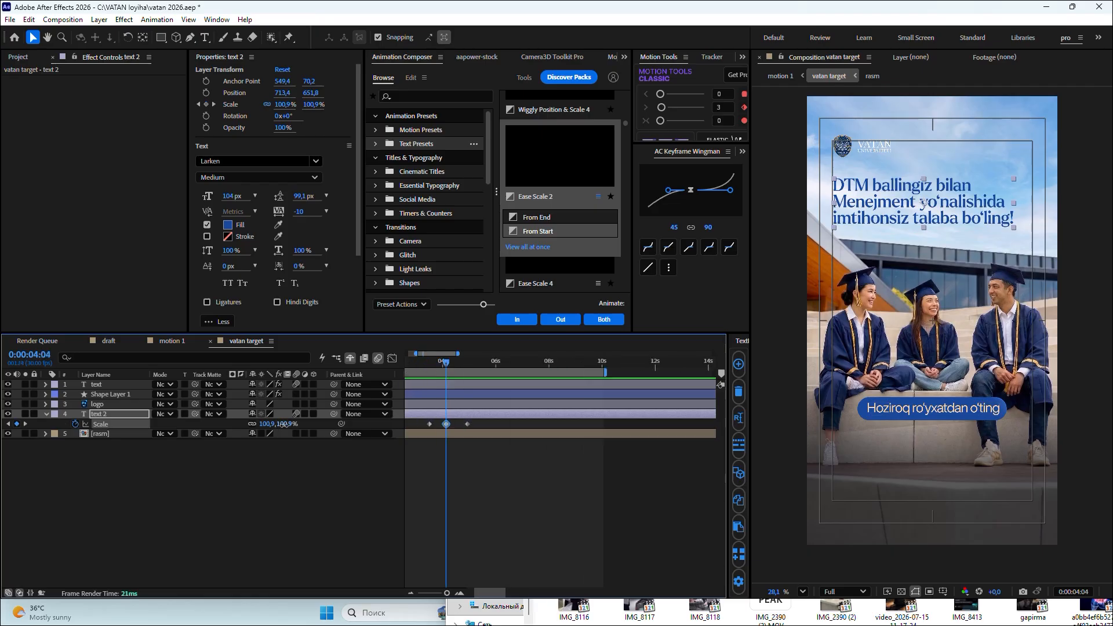
pyautogui.moveTo(283, 425); pyautogui.dragTo(285, 425)
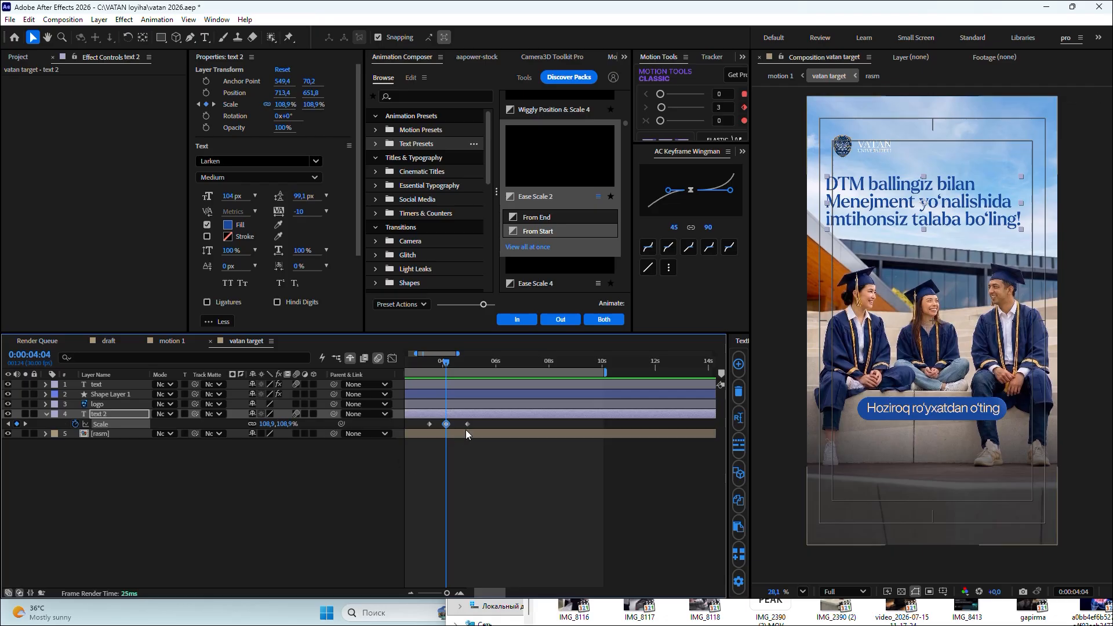
pyautogui.hscroll(-3, 479, 425)
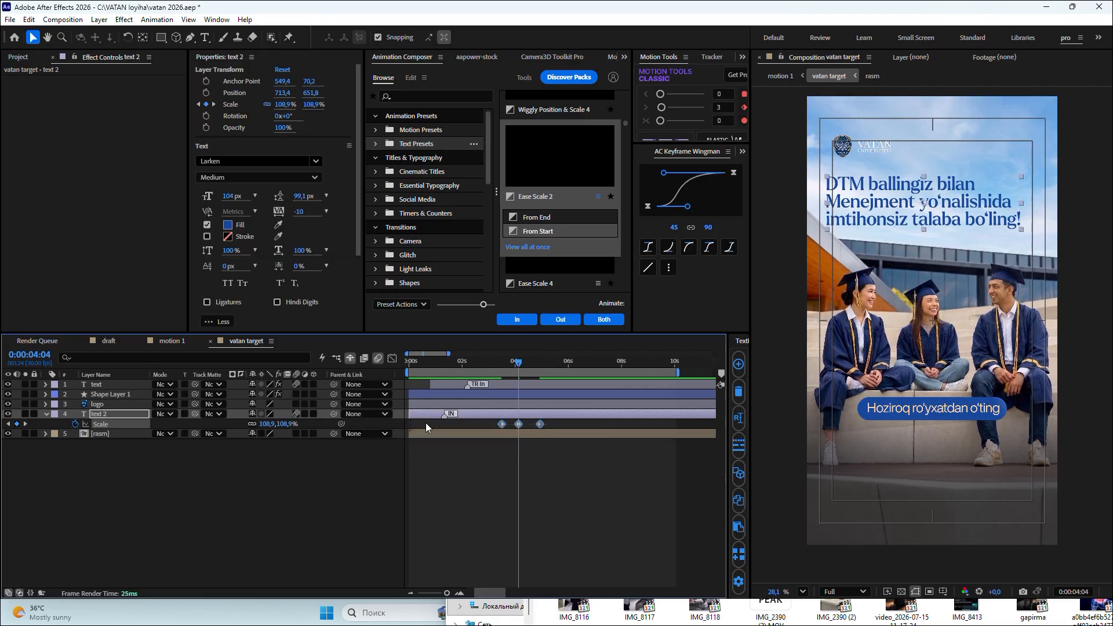
pyautogui.press('F9')
# - Preview the headline's scale pulse and shift its three Scale keyframes slightly earlier, keeping their spacing
pyautogui.moveTo(521, 368); pyautogui.dragTo(486, 369)
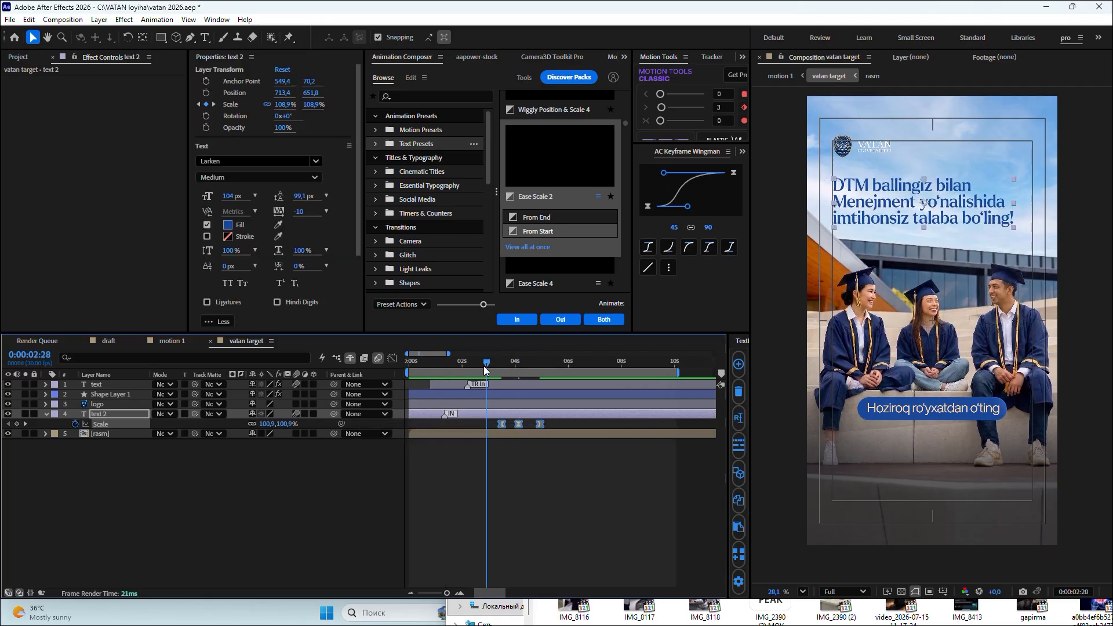
pyautogui.press('space')
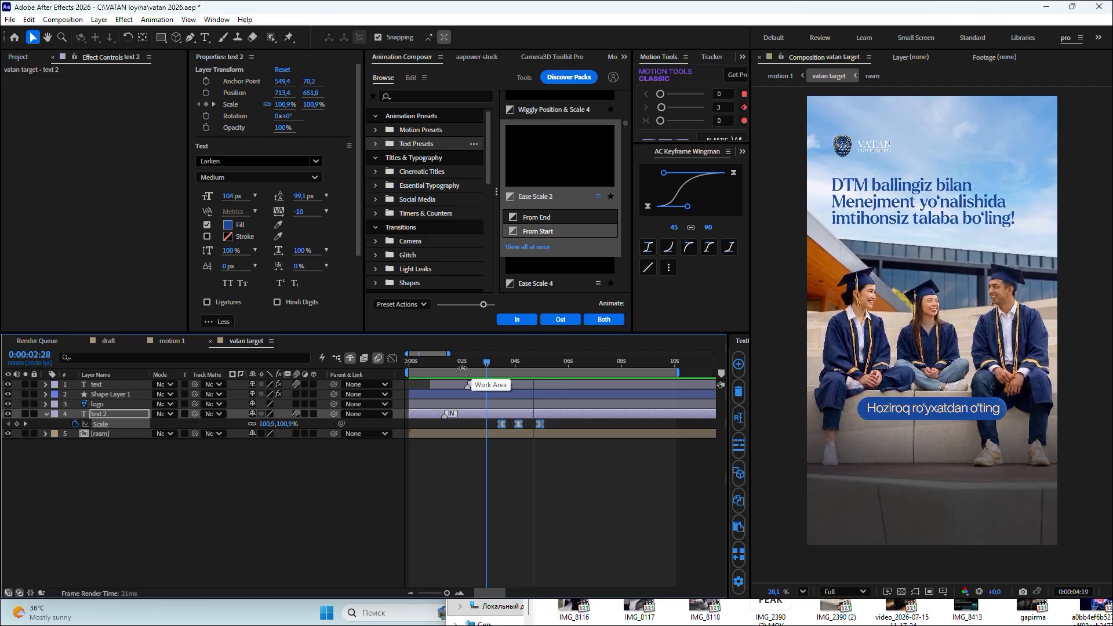
pyautogui.click(433, 364)
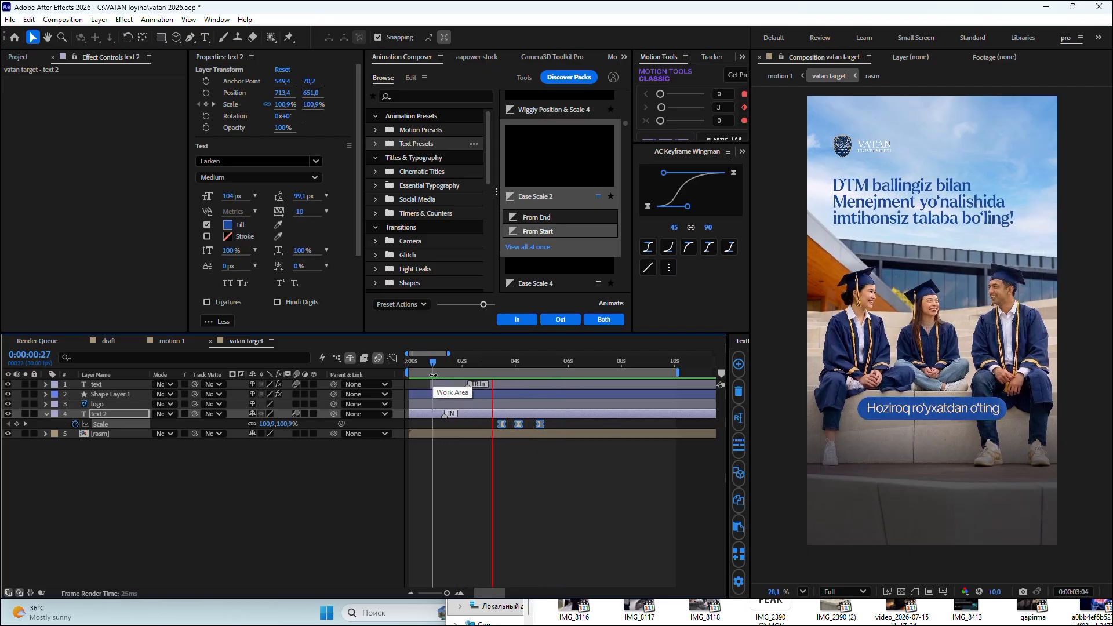
pyautogui.moveTo(504, 424); pyautogui.dragTo(496, 416)
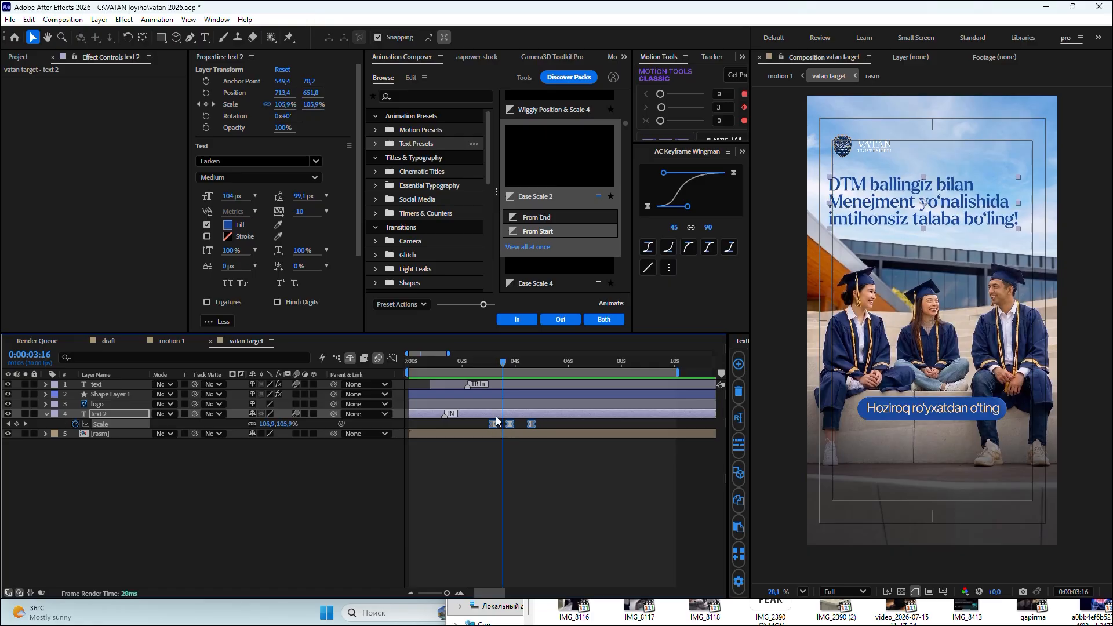
# - Preview the ad from near its beginning to check the headline pulse against the button animation
pyautogui.click(457, 363)
pyautogui.press('space')
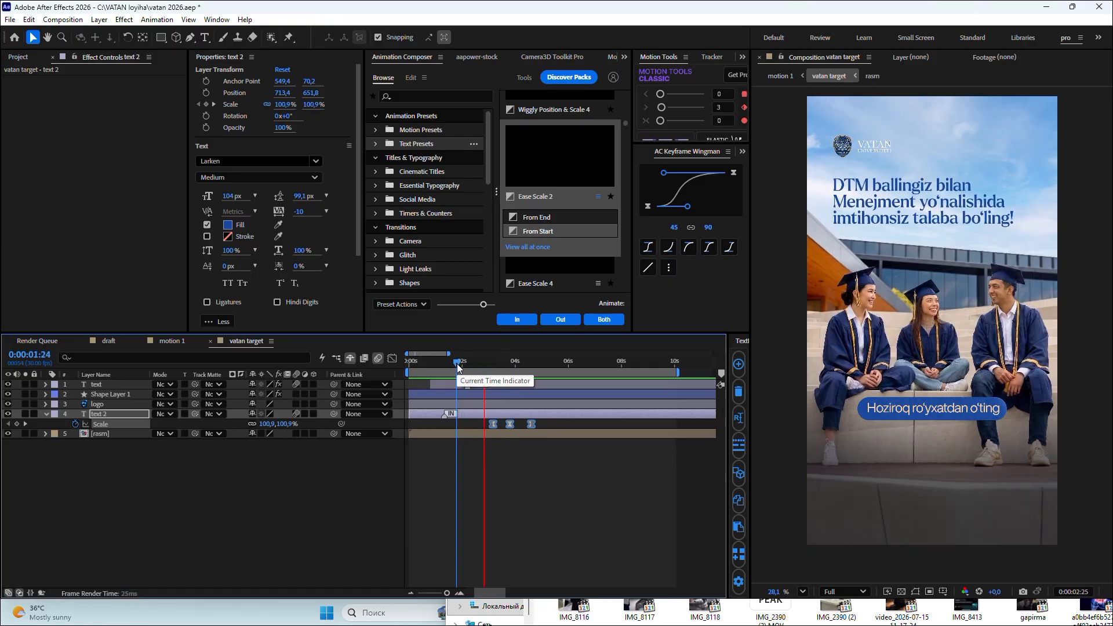
pyautogui.moveTo(457, 363); pyautogui.dragTo(412, 374)
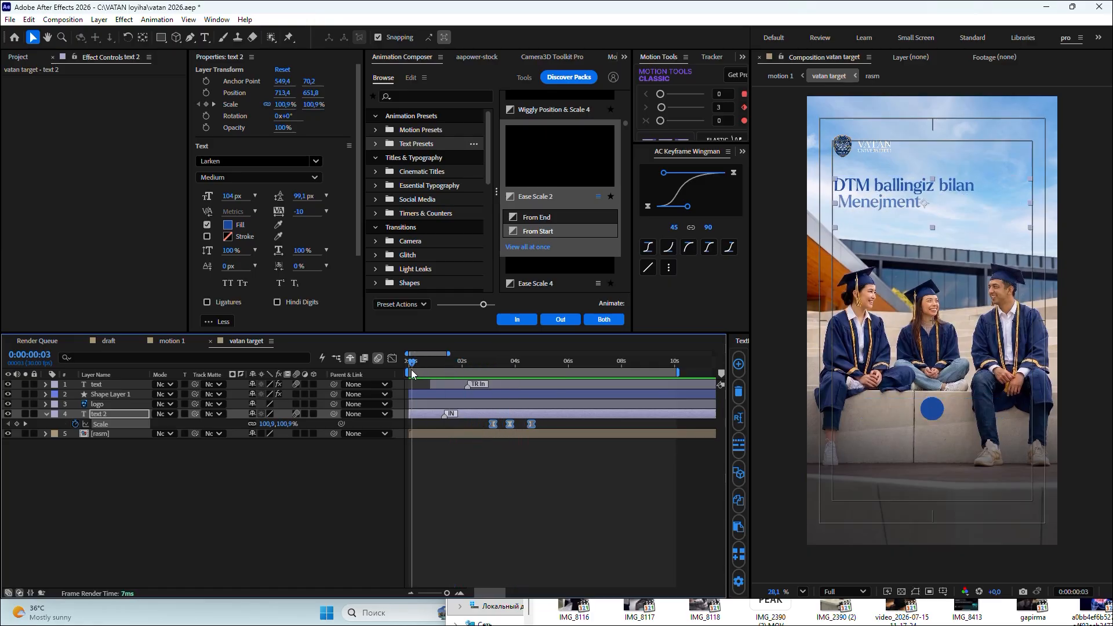
pyautogui.press('space')
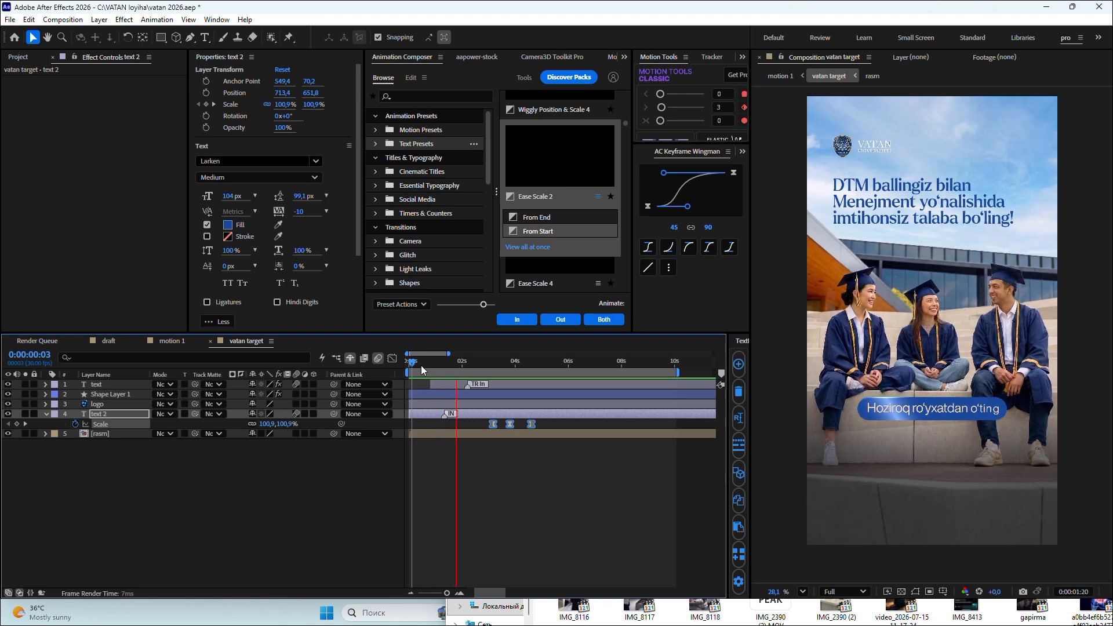
pyautogui.press('space')
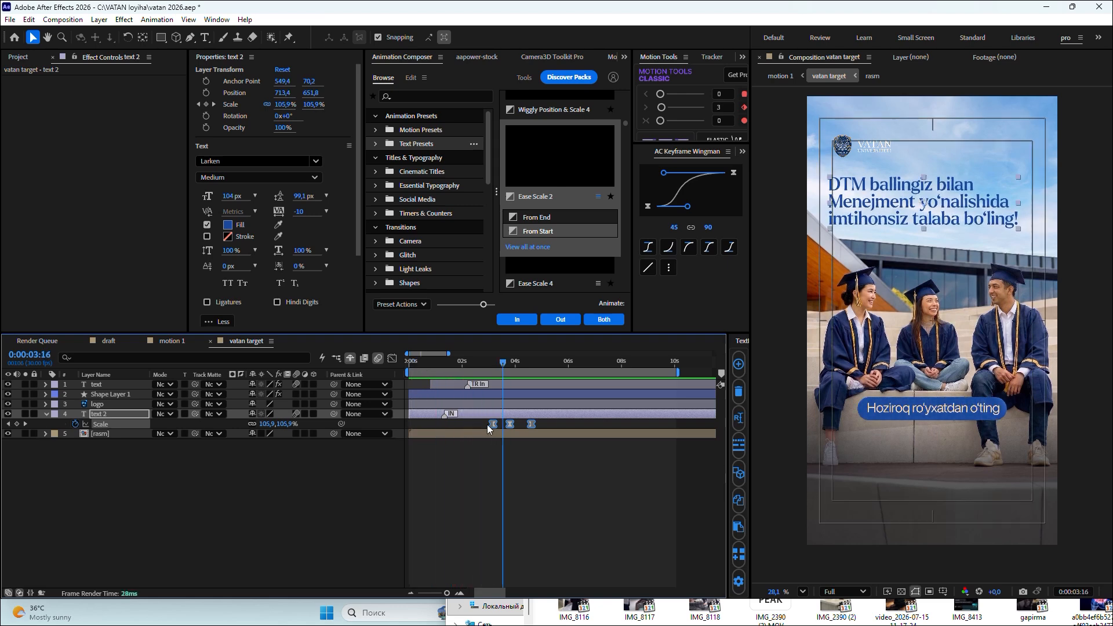
# - Move the headline's three Scale keyframes earlier so the last one falls at 0:00:04:06, and preview the pulse
pyautogui.moveTo(492, 426); pyautogui.dragTo(481, 427)
pyautogui.moveTo(453, 360); pyautogui.dragTo(363, 374)
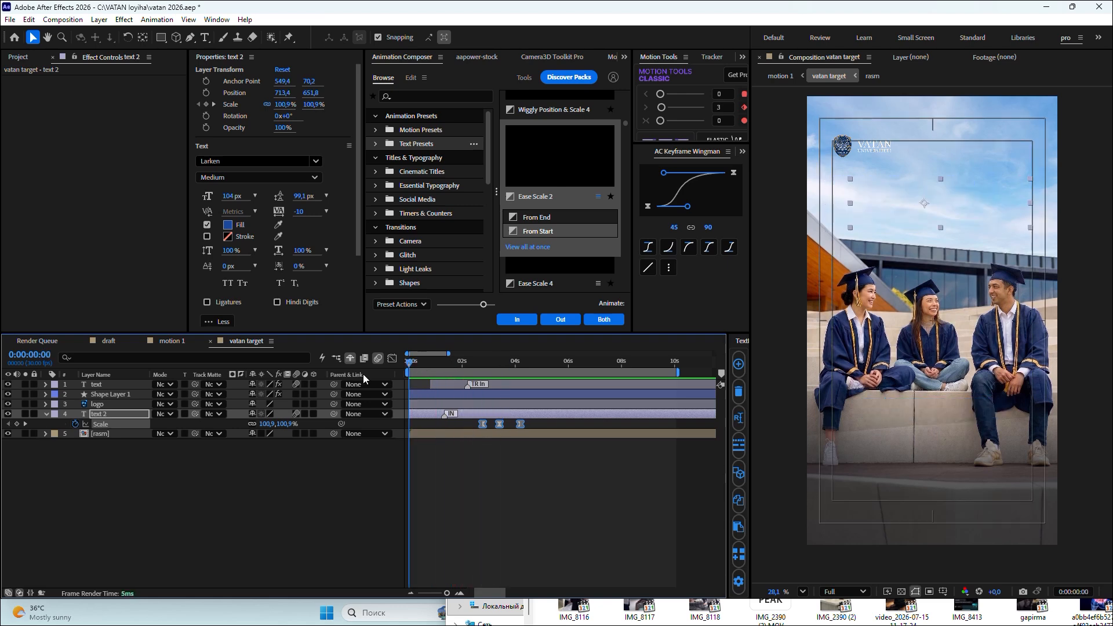
pyautogui.press('space')
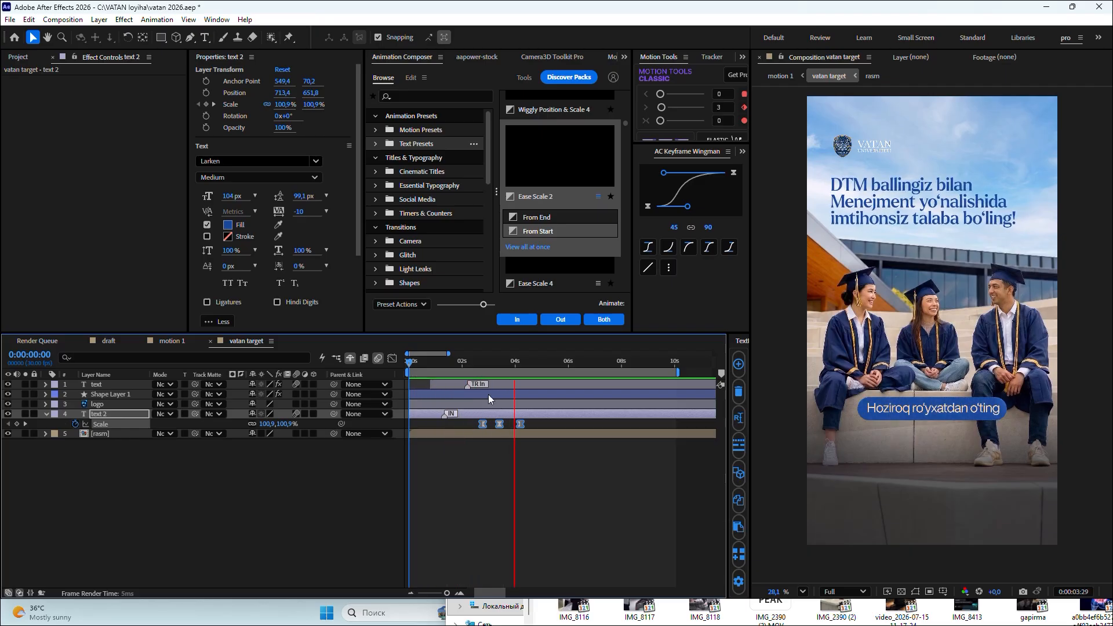
pyautogui.press('space')
pyautogui.click(468, 366)
pyautogui.press('space')
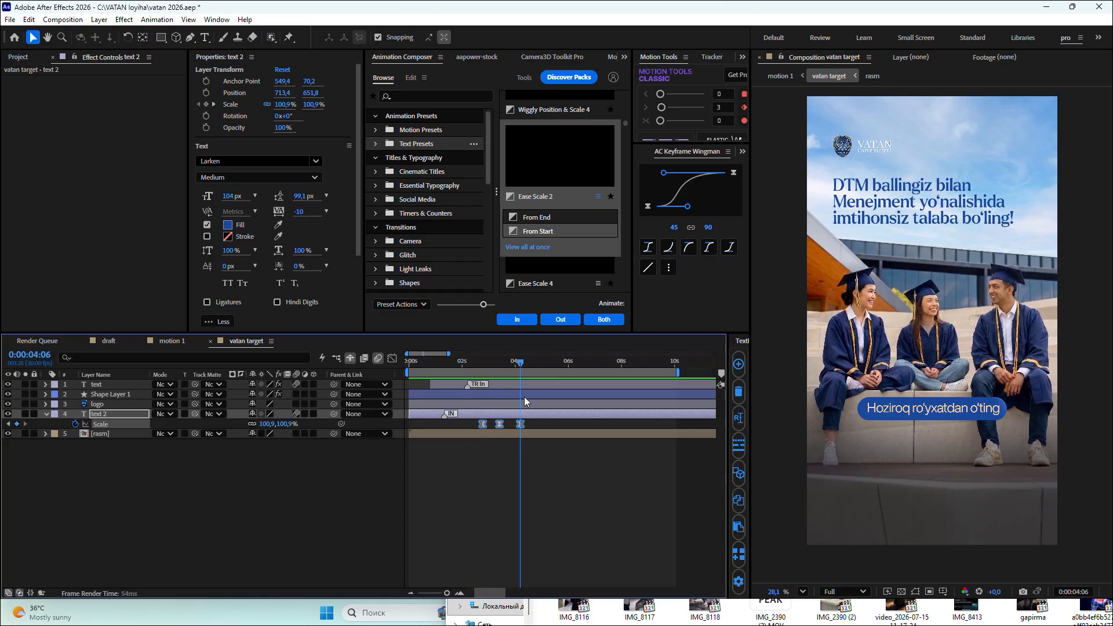
pyautogui.press('space')
# - Collapse text 2 and parent the button label layer text to Shape Layer 1
pyautogui.click(544, 424)
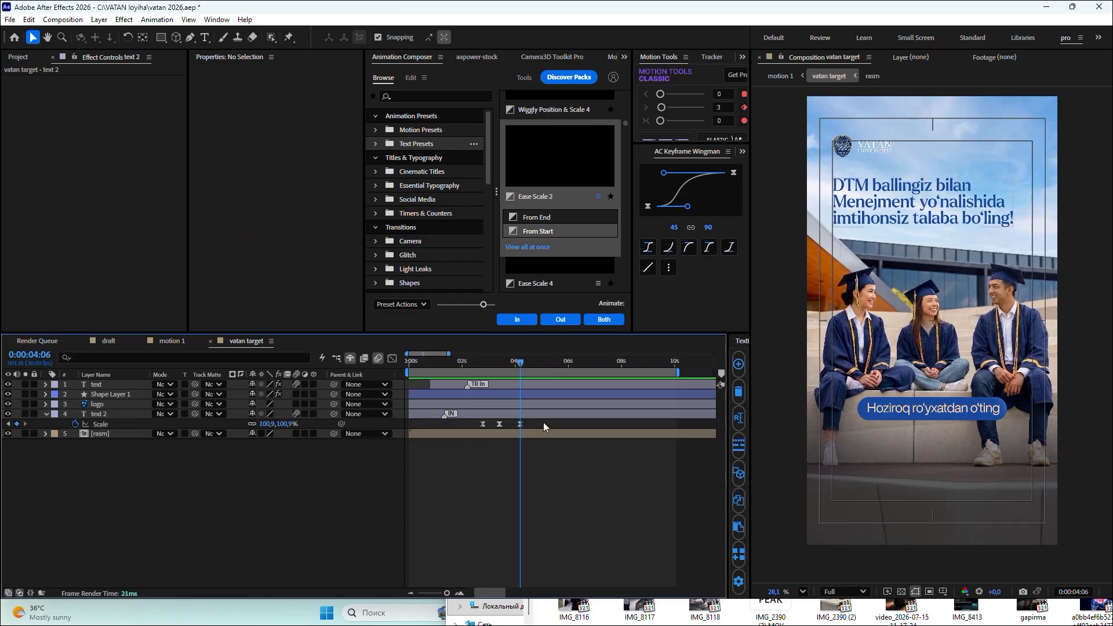
pyautogui.click(522, 383)
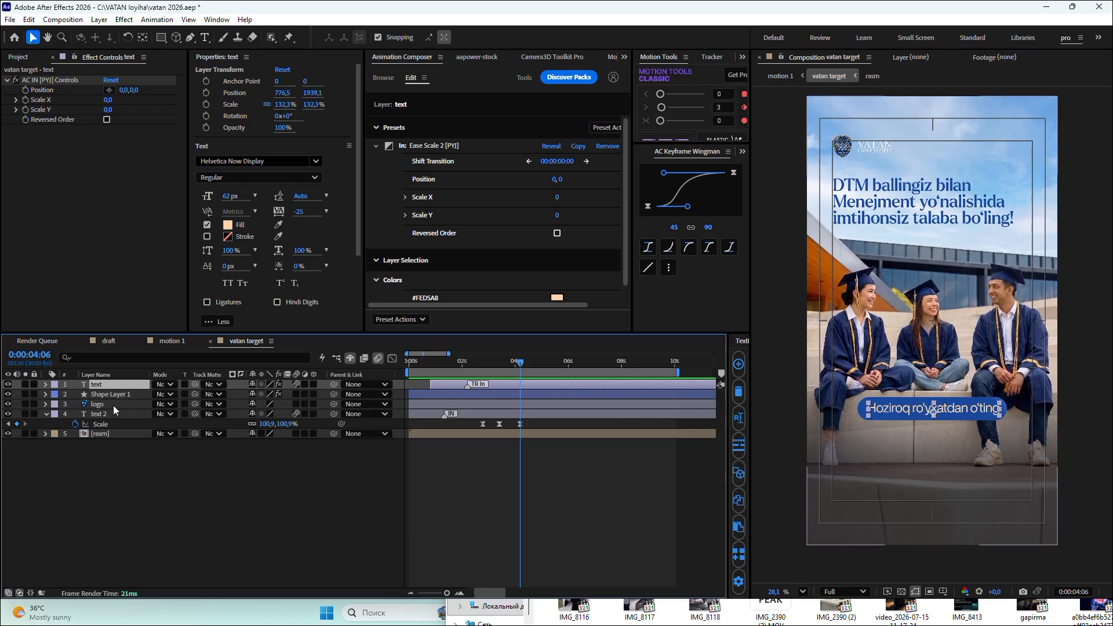
pyautogui.click(46, 413)
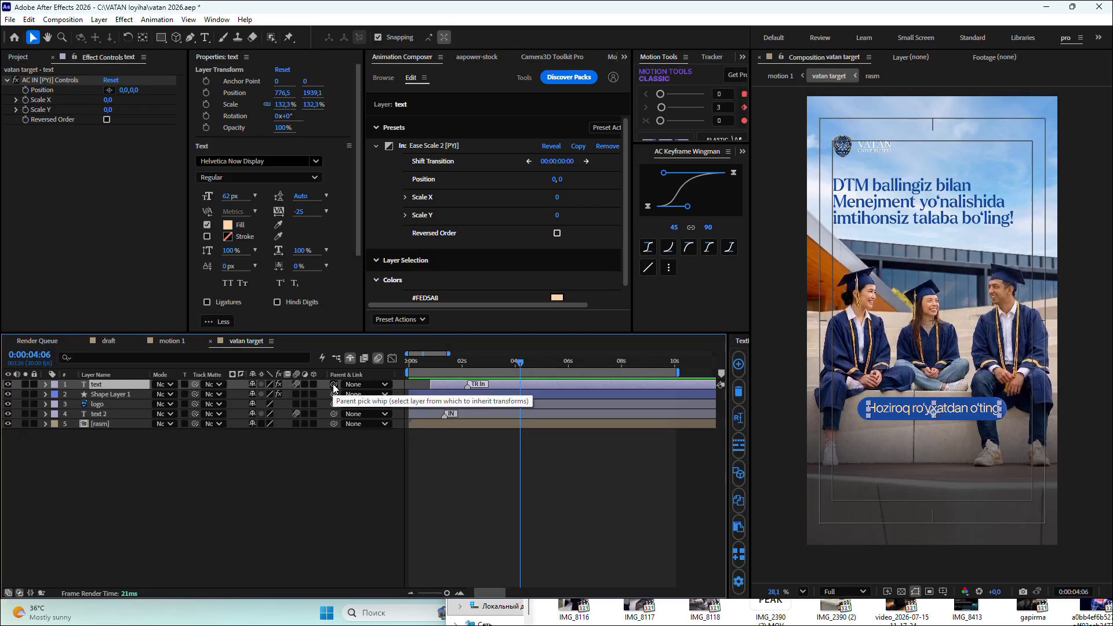
pyautogui.moveTo(332, 384); pyautogui.dragTo(106, 393)
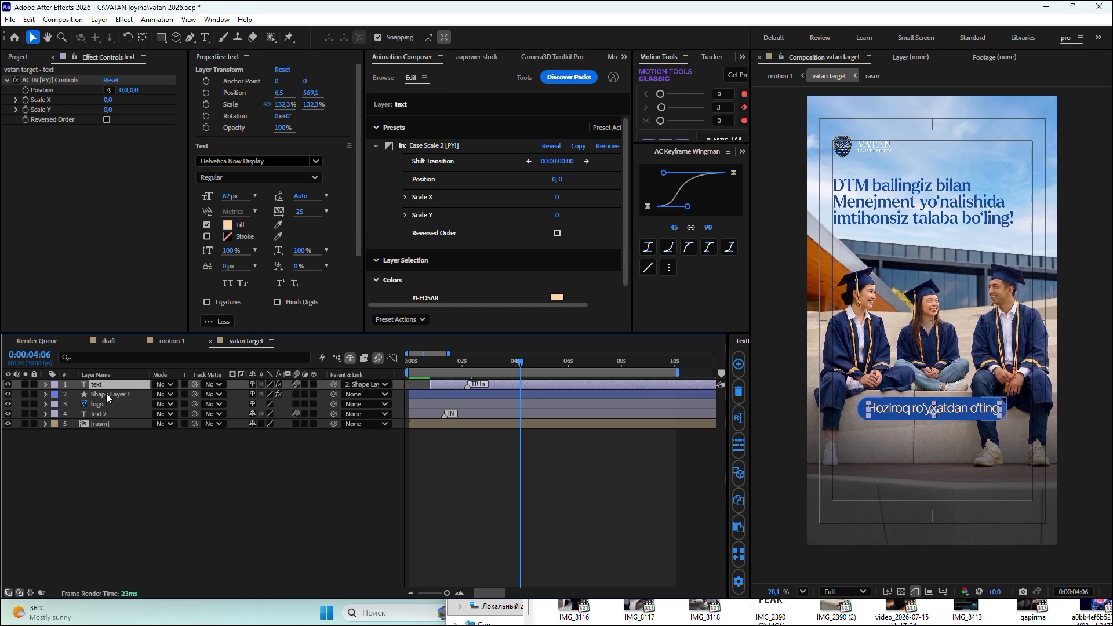
# - Reveal Scale on Shape Layer 1 and add 100% keyframes at 0:00:04:06 and about one second after it
pyautogui.click(106, 393)
pyautogui.press('s')
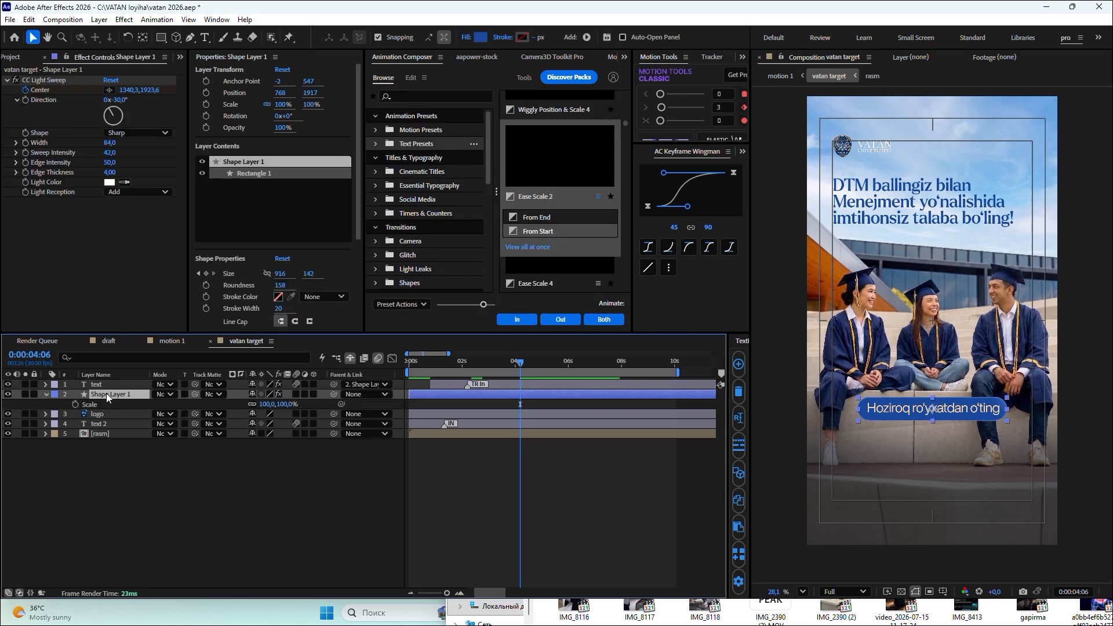
pyautogui.click(75, 404)
pyautogui.moveTo(520, 404); pyautogui.dragTo(548, 405)
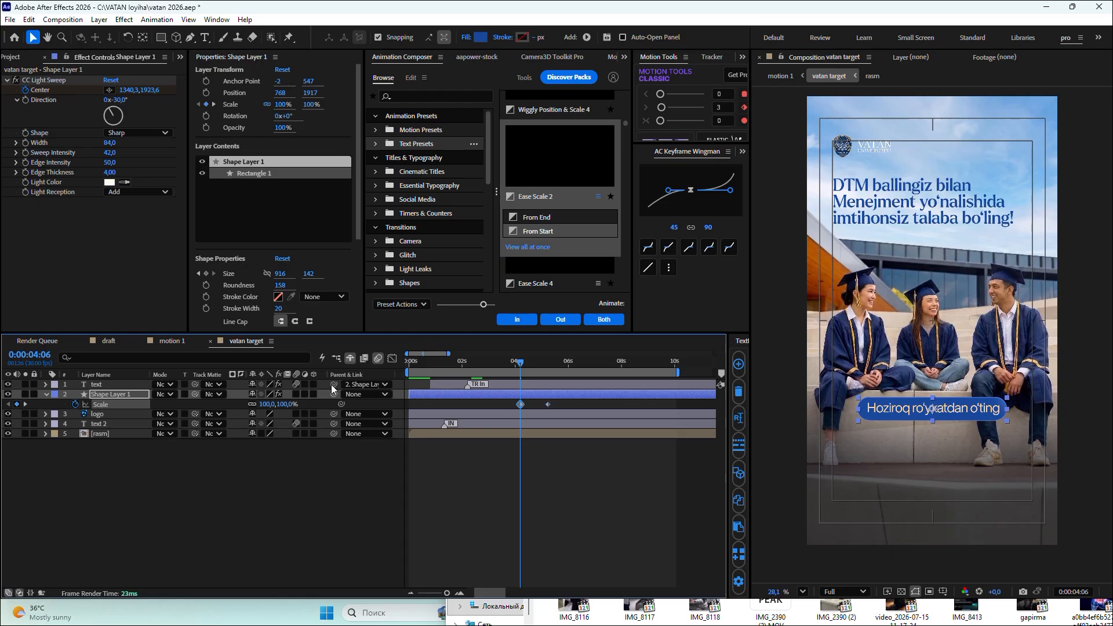
# - Set Shape Layer 1's Scale to 111% at 0:00:04:21 and enable motion blur for the layer
pyautogui.moveTo(519, 364); pyautogui.dragTo(534, 365)
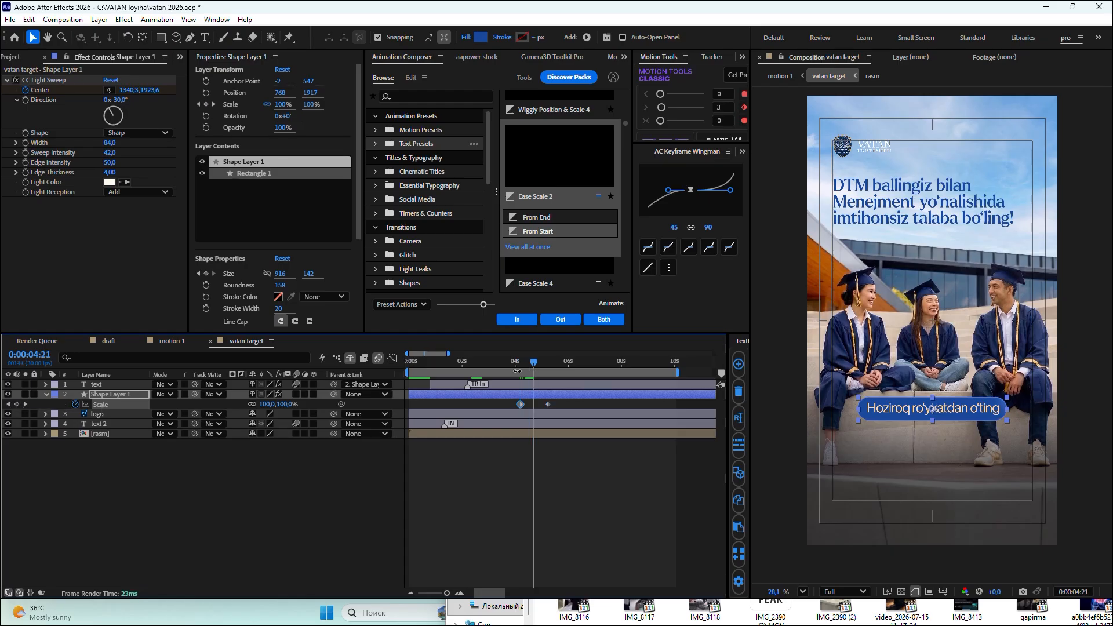
pyautogui.moveTo(287, 403); pyautogui.dragTo(295, 404)
pyautogui.click(297, 394)
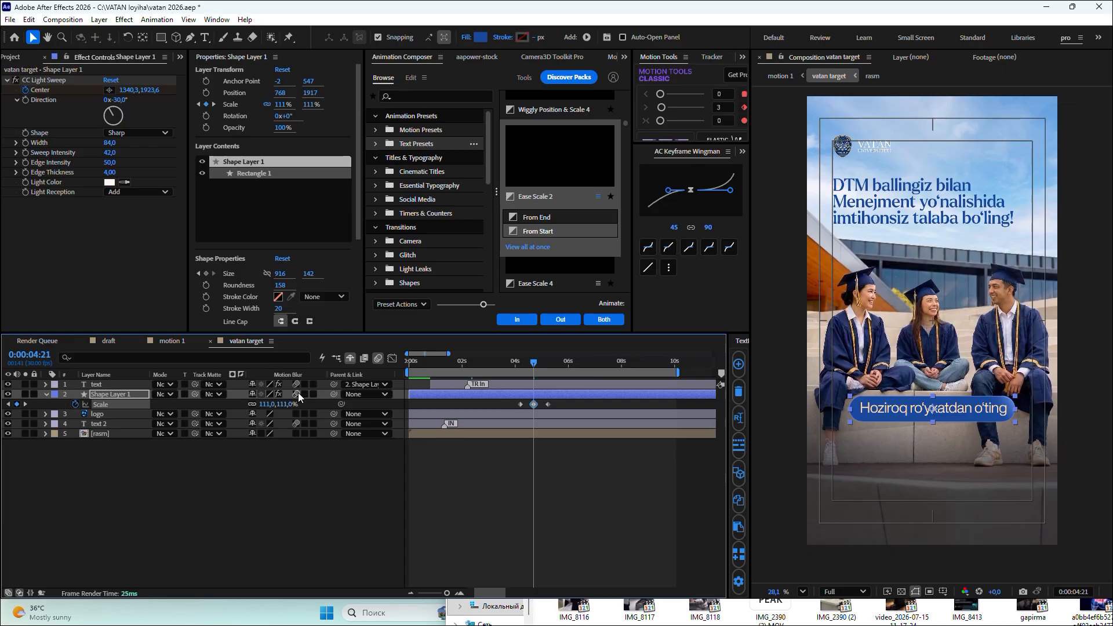
# - Apply Easy Ease to the button shape's three Scale keyframes and preview its pulse after the headline's
pyautogui.moveTo(576, 406); pyautogui.dragTo(469, 411)
pyautogui.press('F9')
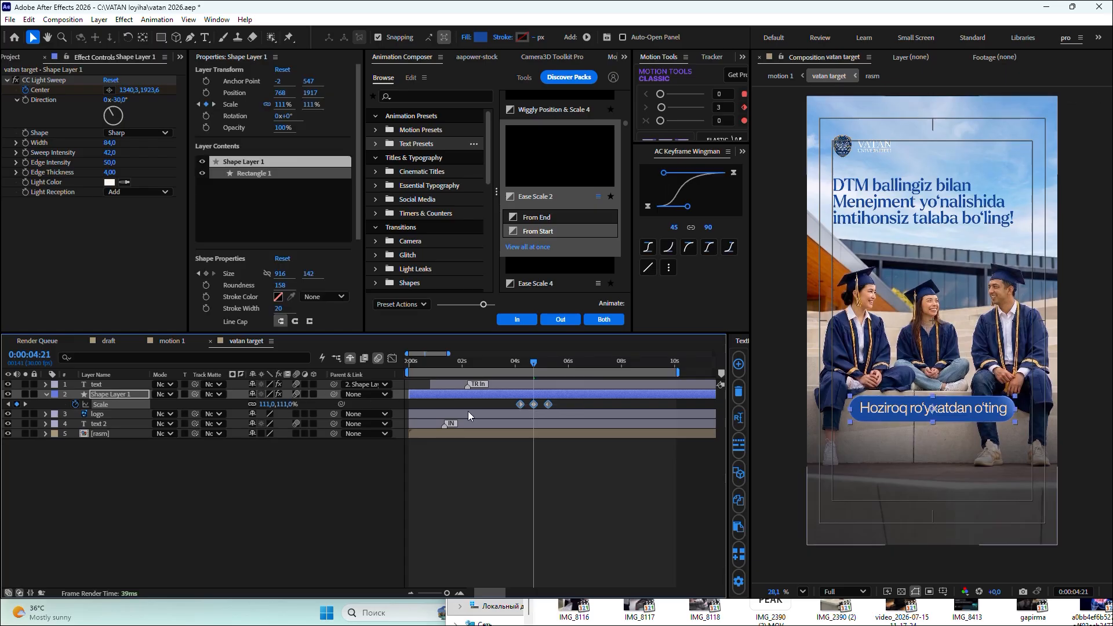
pyautogui.click(504, 364)
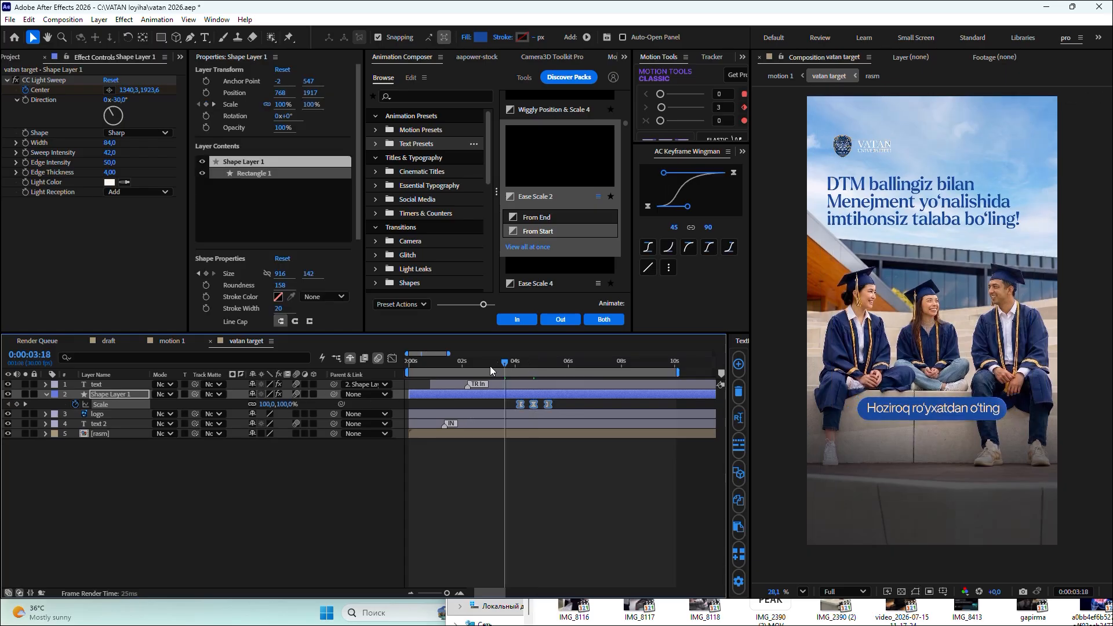
pyautogui.press('space')
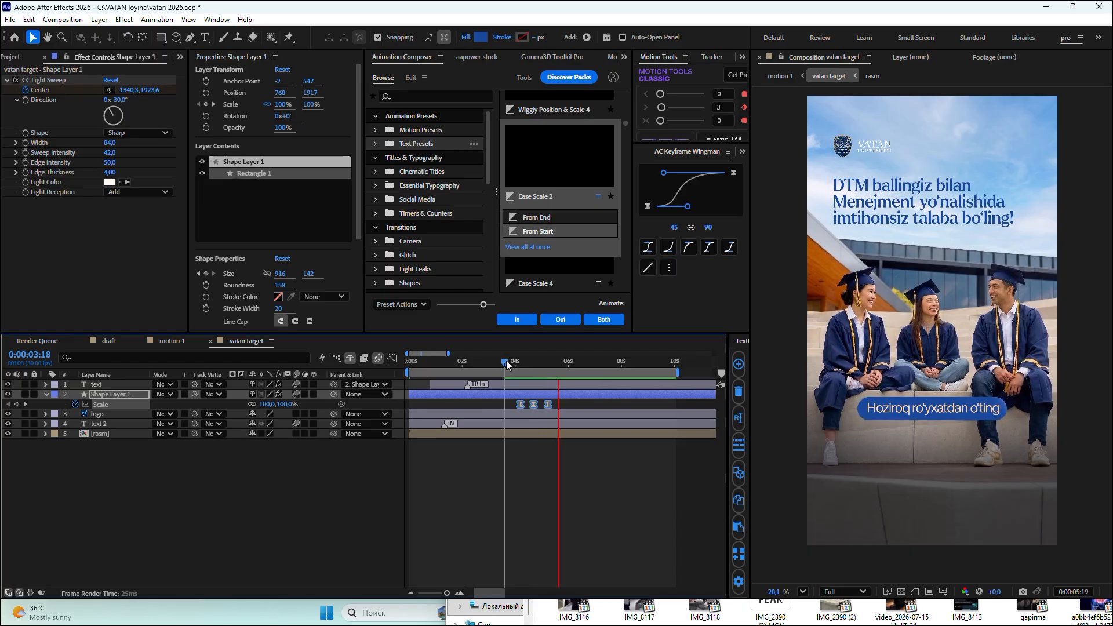
pyautogui.click(475, 365)
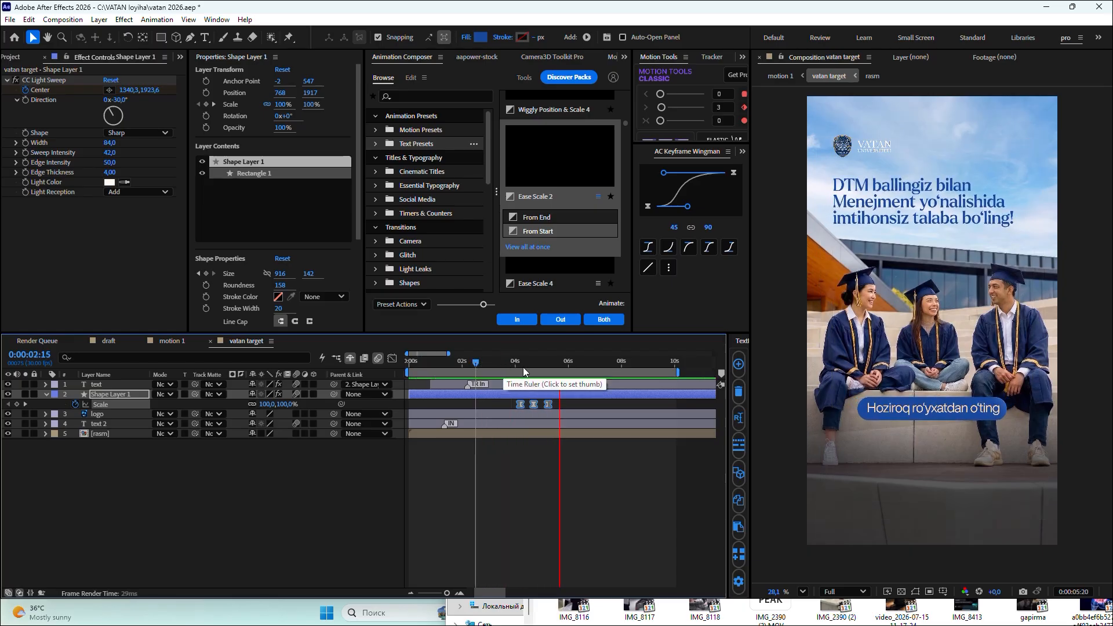
pyautogui.press('space')
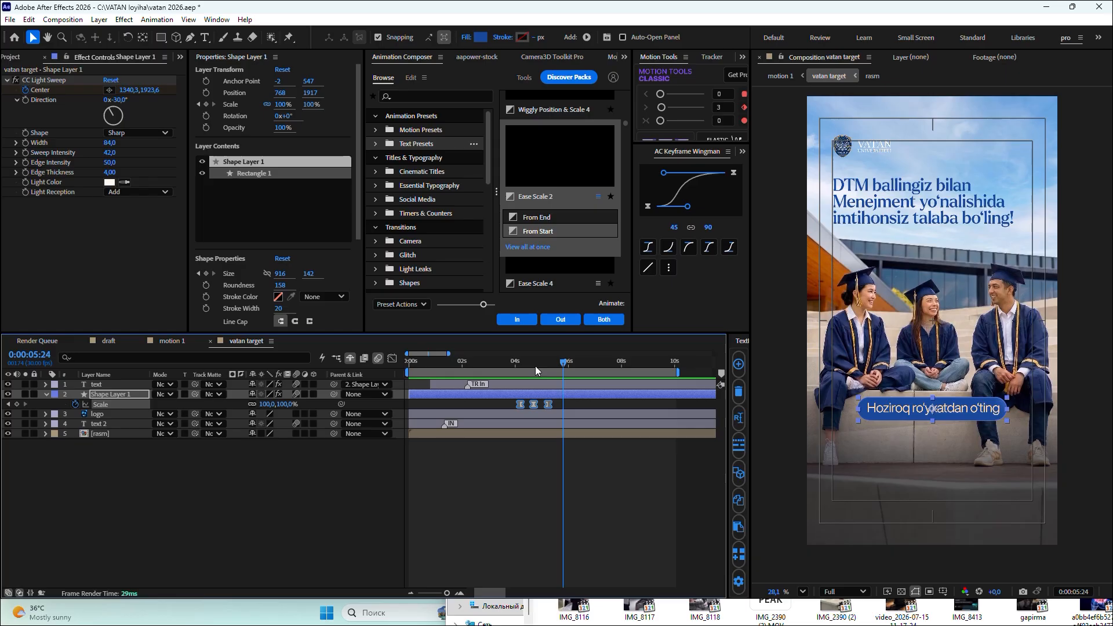
# - Stop the preview, collapse Shape Layer 1 and add a null object to the vatan target composition
pyautogui.press('space')
pyautogui.click(530, 472)
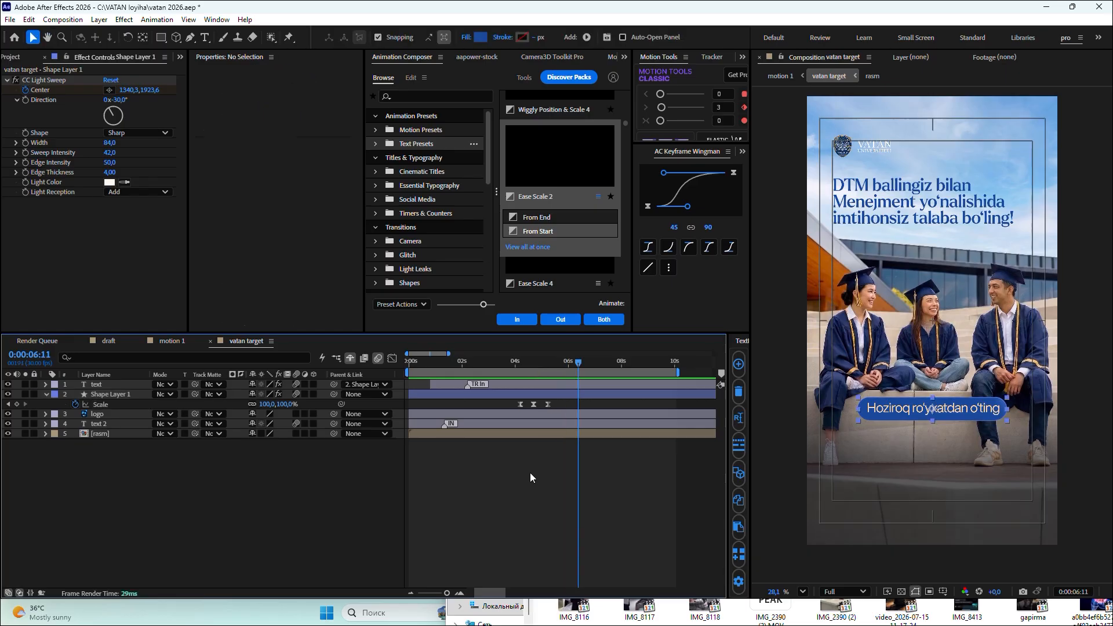
pyautogui.click(46, 396)
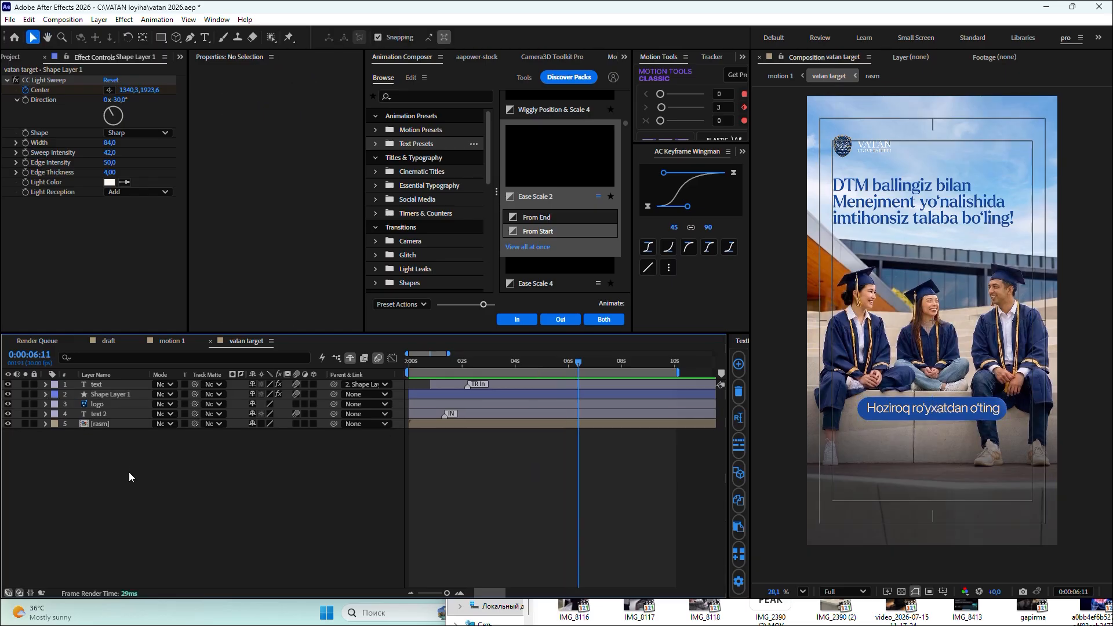
pyautogui.rightClick(129, 472)
pyautogui.moveTo(165, 322)
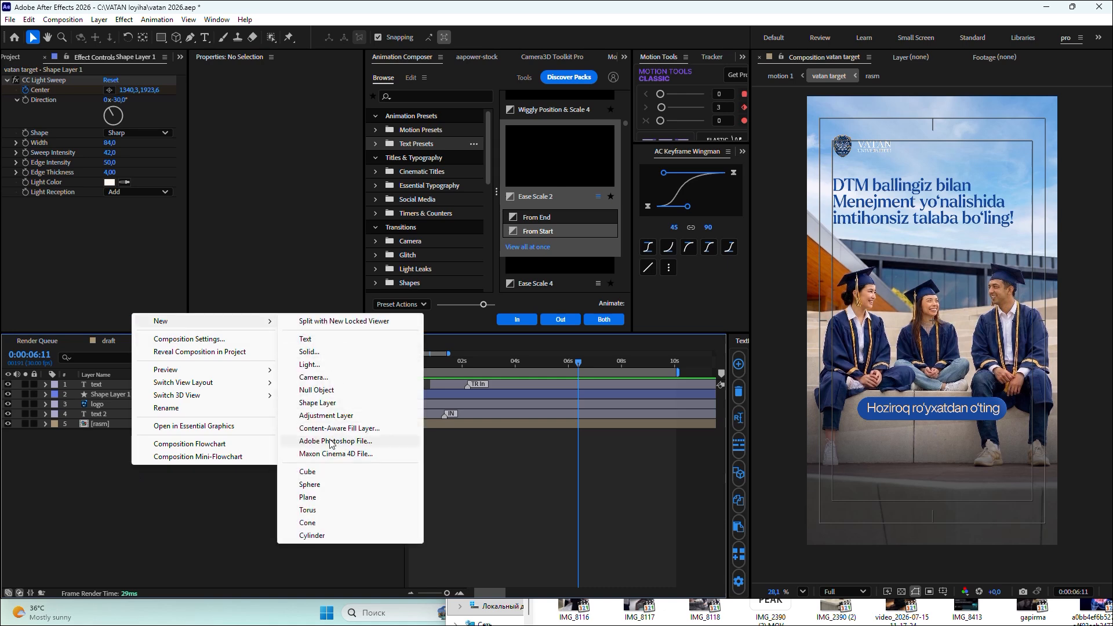
pyautogui.click(316, 390)
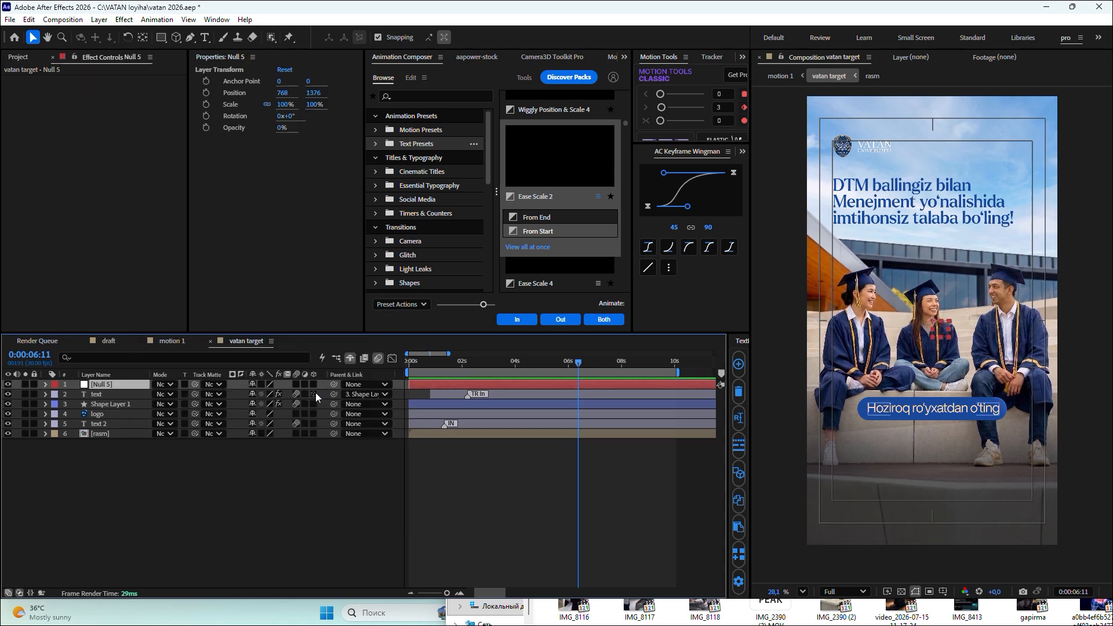
# - Parent the rasm, text 2, logo and Shape Layer 1 layers to the new null
pyautogui.click(106, 435)
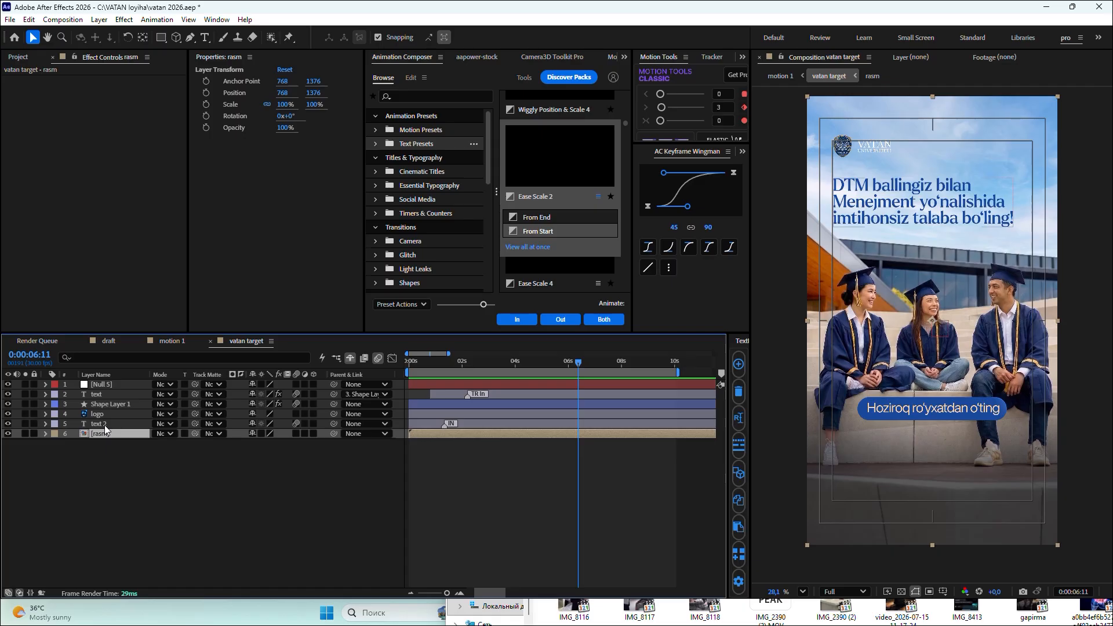
pyautogui.keyDown('shift'); pyautogui.click(104, 425); pyautogui.keyUp('shift')
pyautogui.keyDown('shift'); pyautogui.click(106, 413); pyautogui.keyUp('shift')
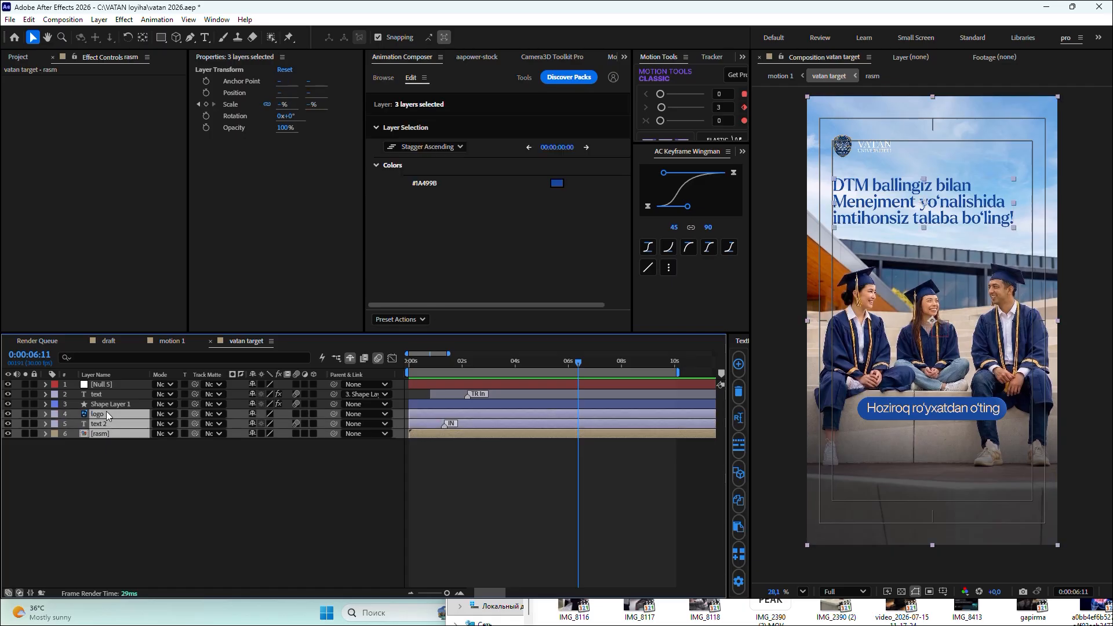
pyautogui.keyDown('shift'); pyautogui.click(106, 404); pyautogui.keyUp('shift')
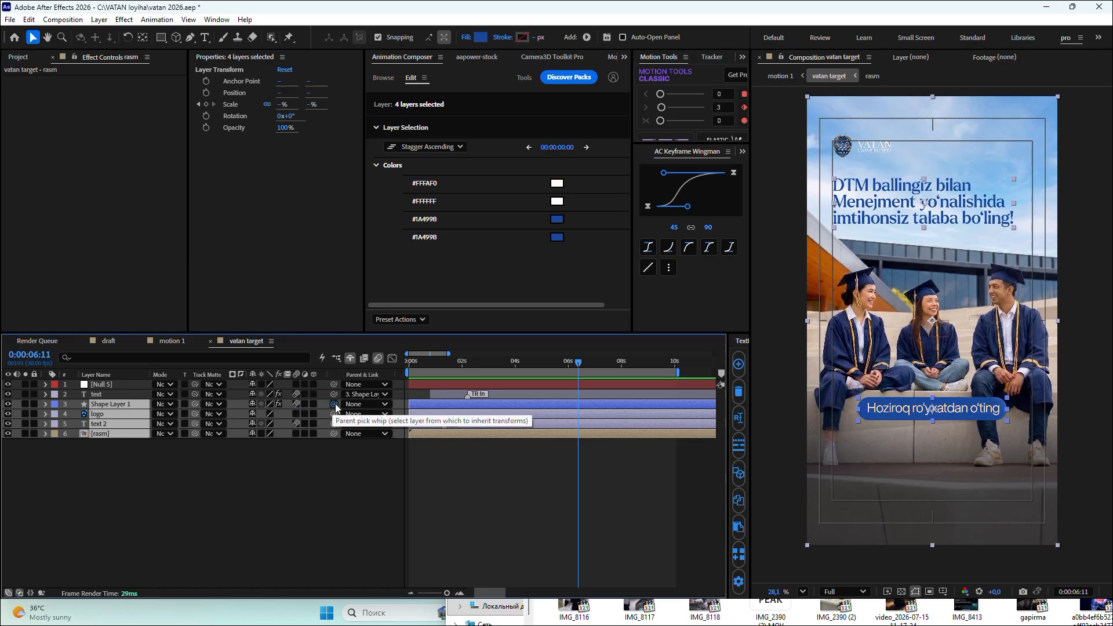
pyautogui.moveTo(183, 398); pyautogui.dragTo(104, 384)
# - Keyframe the null's Scale at 109% at 0:00:06:11, with 100% keyframes about 0.7 seconds before and after it
pyautogui.click(104, 383)
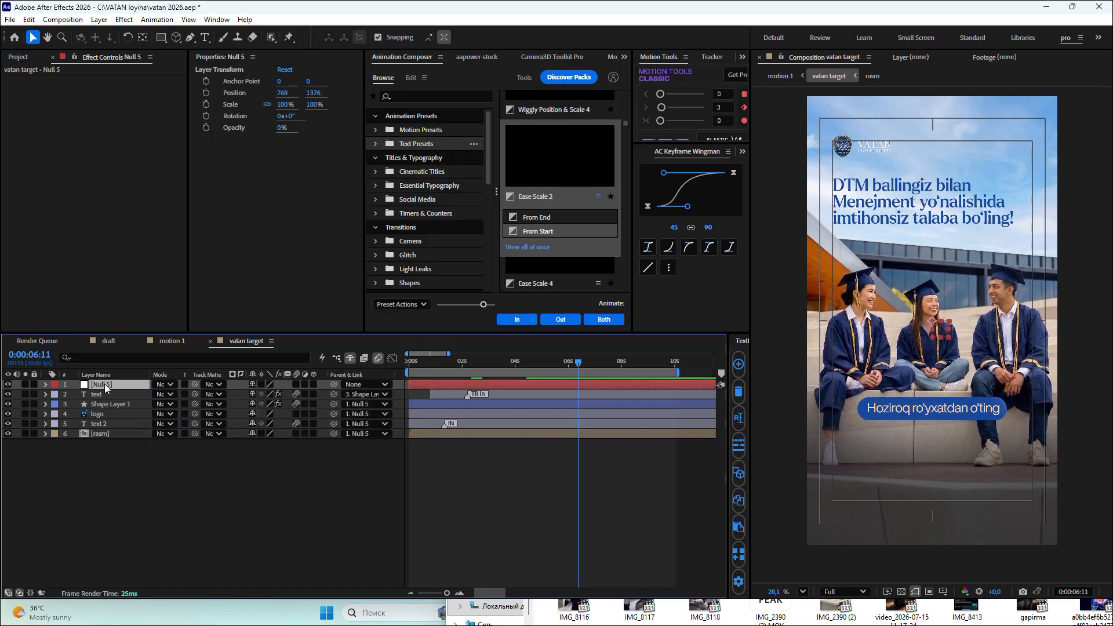
pyautogui.press('s')
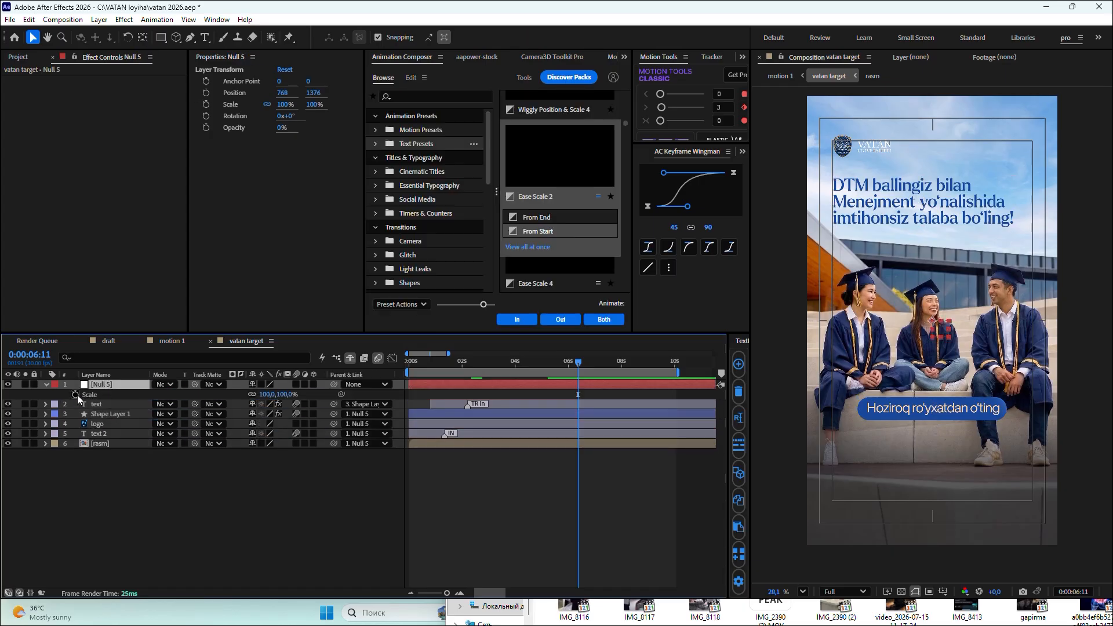
pyautogui.click(76, 394)
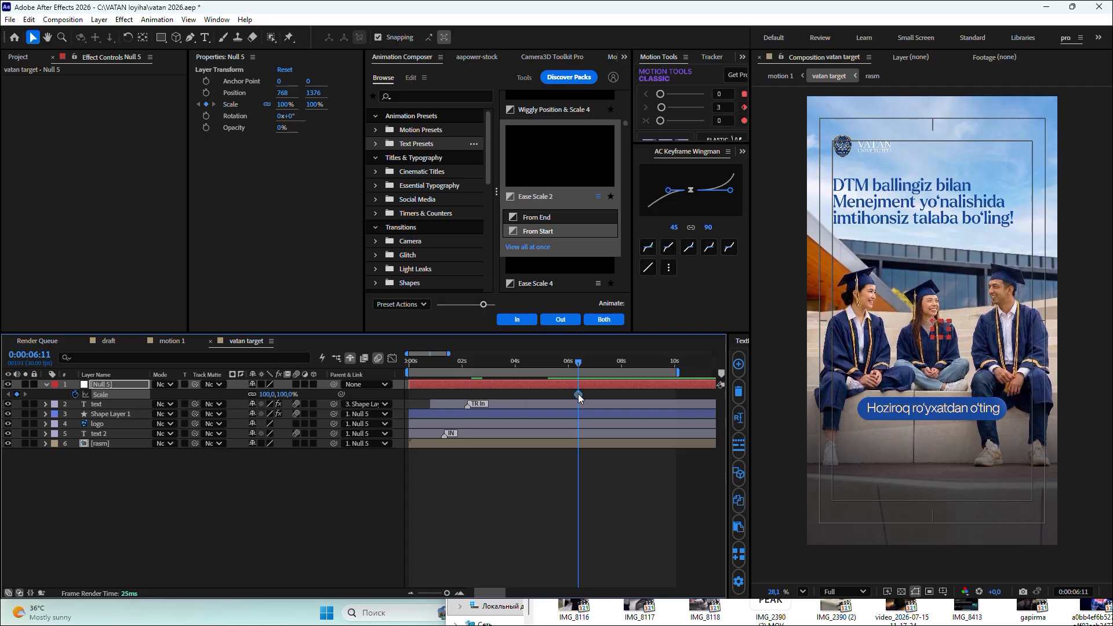
pyautogui.moveTo(579, 395); pyautogui.dragTo(560, 400)
pyautogui.moveTo(587, 399); pyautogui.dragTo(596, 401)
pyautogui.moveTo(283, 398); pyautogui.dragTo(287, 394)
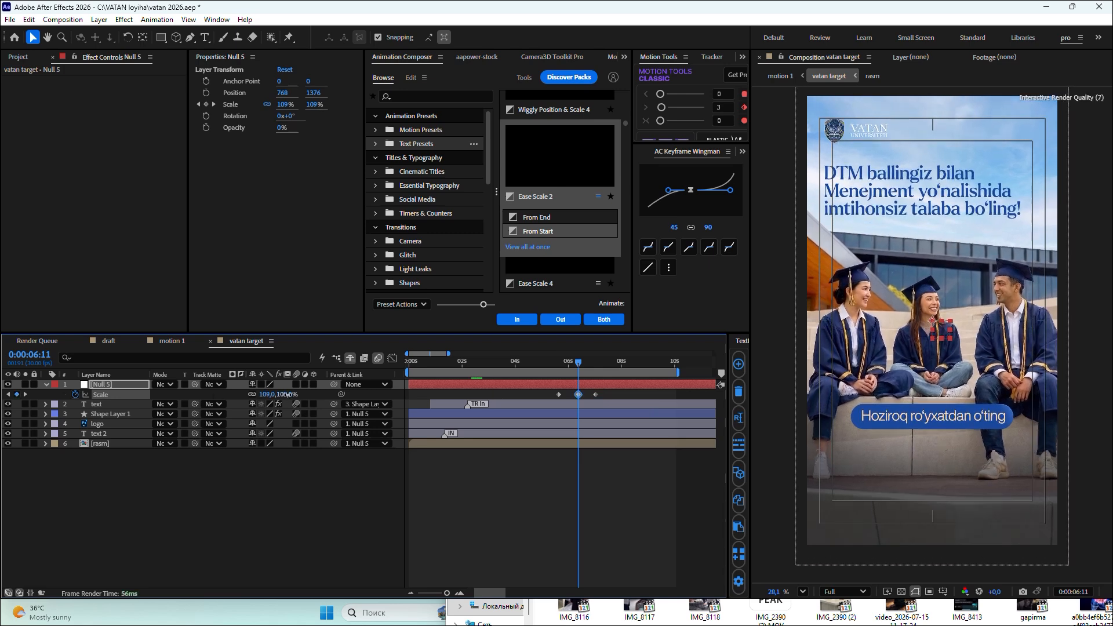
# - Apply Easy Ease to the null's three Scale keyframes, delay them by about a quarter second and preview the zoom
pyautogui.hotkey('ctrl', 'alt', 'a')
pyautogui.press('F9')
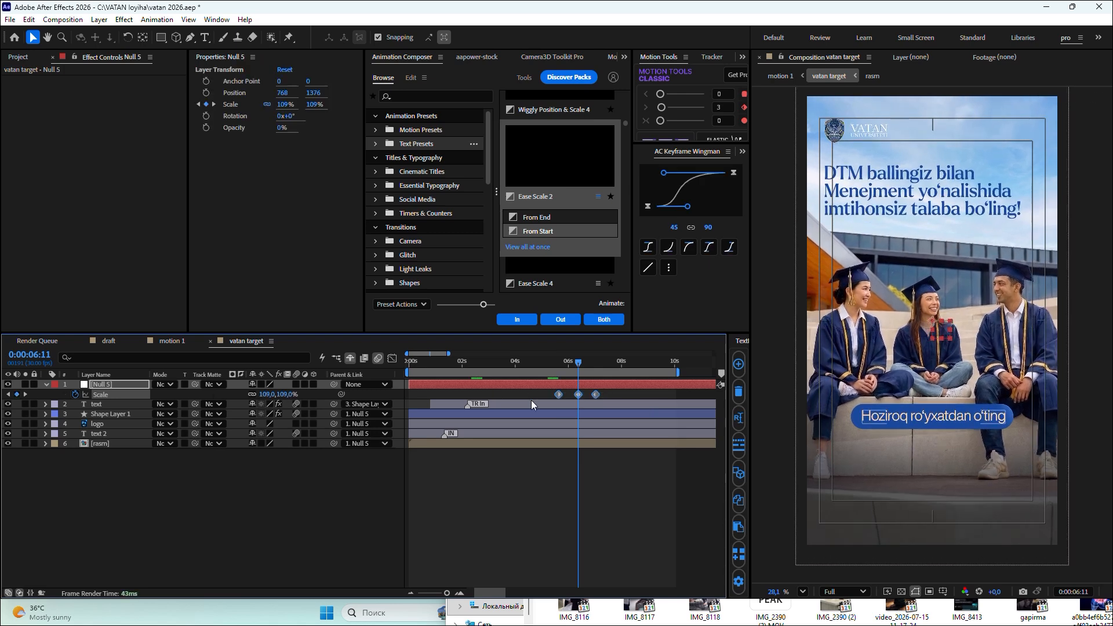
pyautogui.click(522, 362)
pyautogui.press('space')
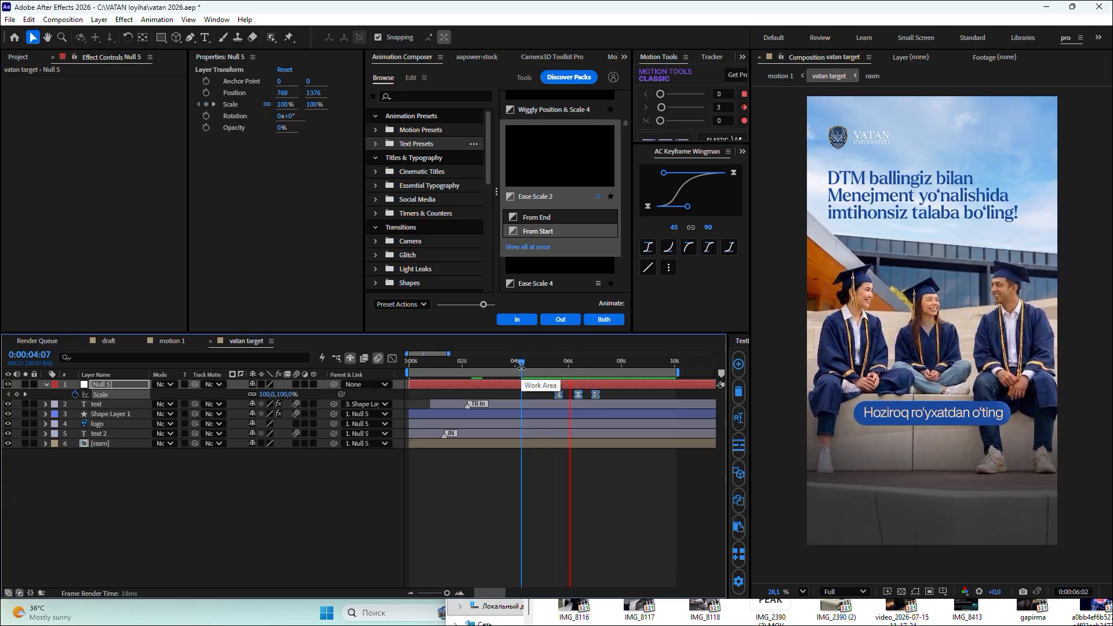
pyautogui.press('space')
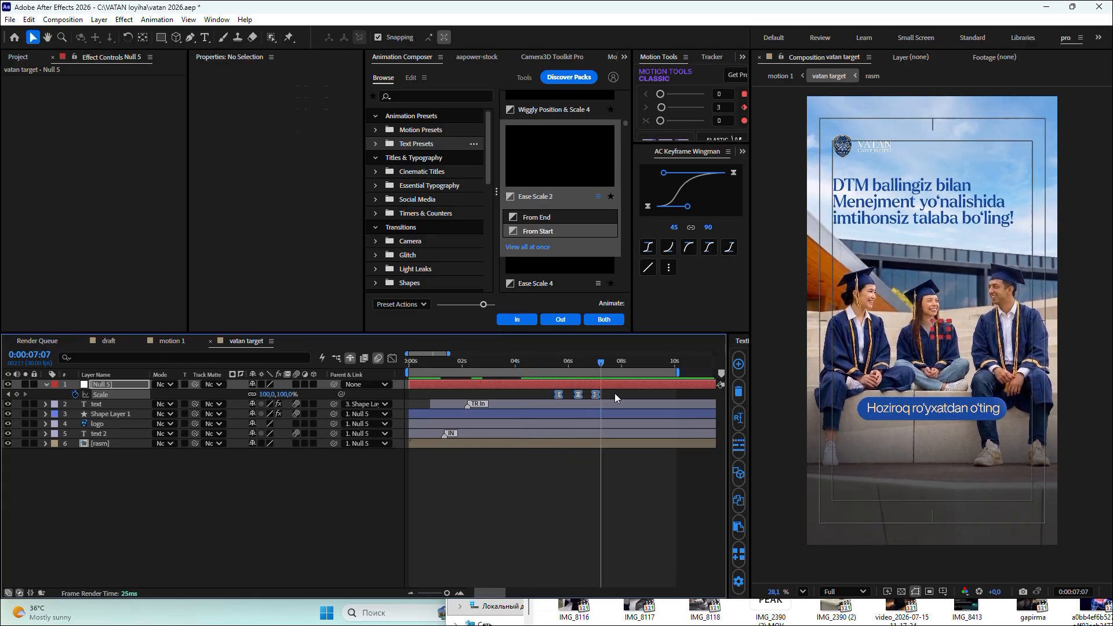
pyautogui.moveTo(562, 399); pyautogui.dragTo(569, 399)
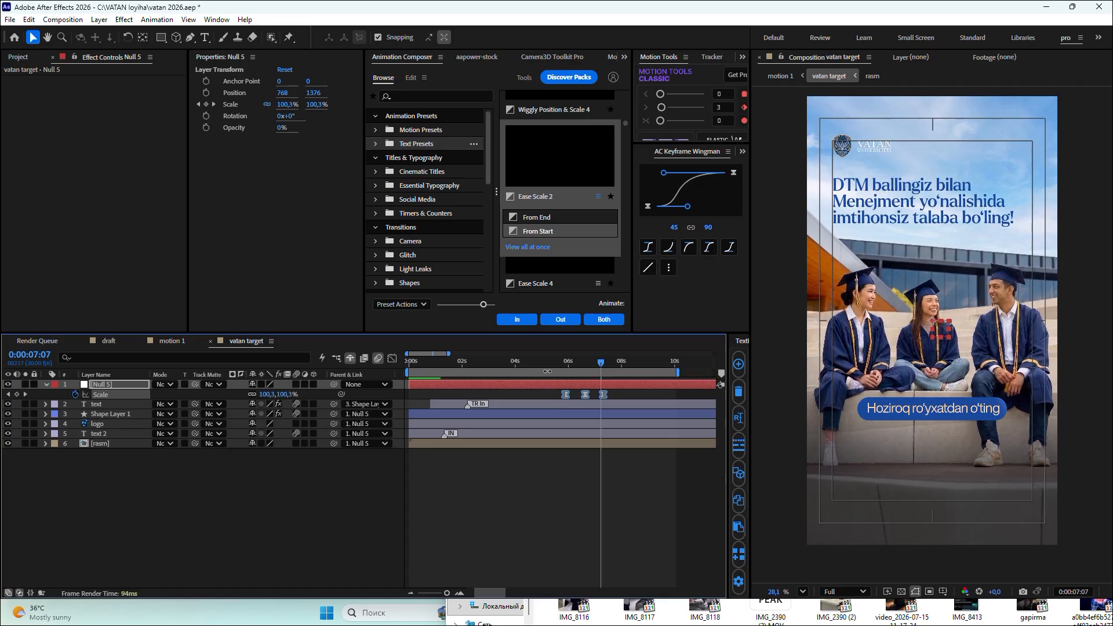
pyautogui.click(553, 366)
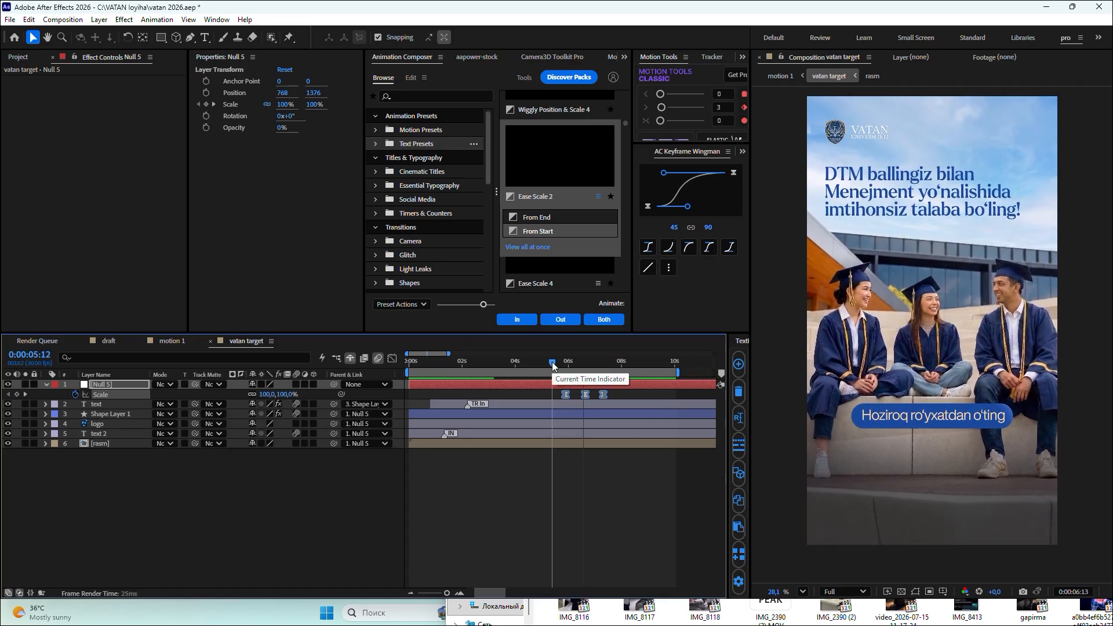
# - Try to move the null's last Scale keyframe out to about 0:00:08:06 and preview the slower return
pyautogui.moveTo(552, 366); pyautogui.dragTo(627, 396)
pyautogui.click(616, 396)
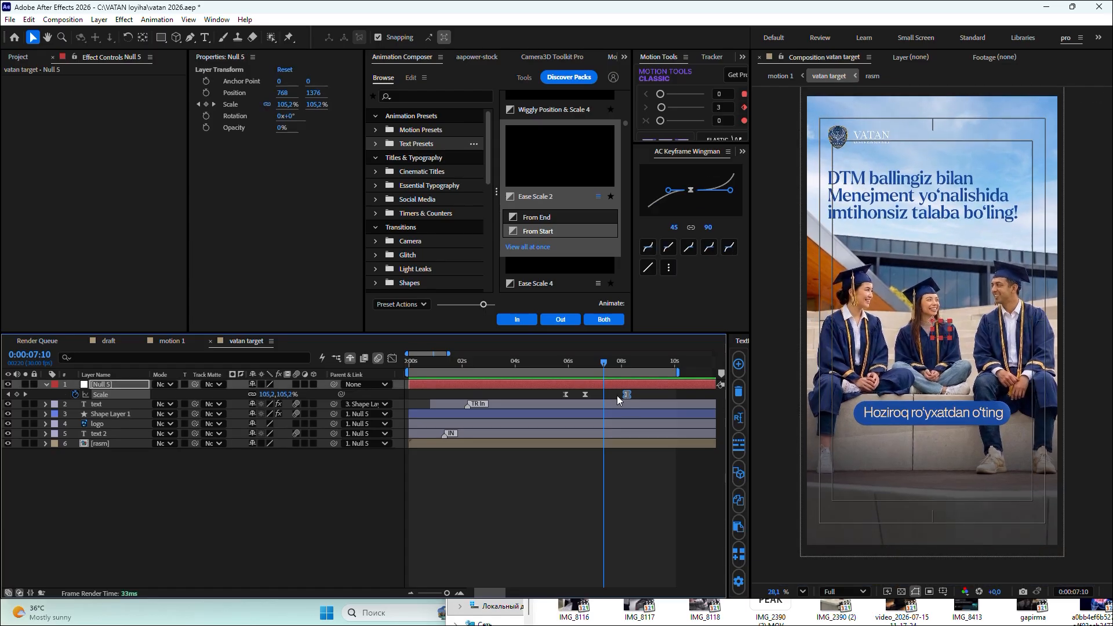
pyautogui.click(615, 398)
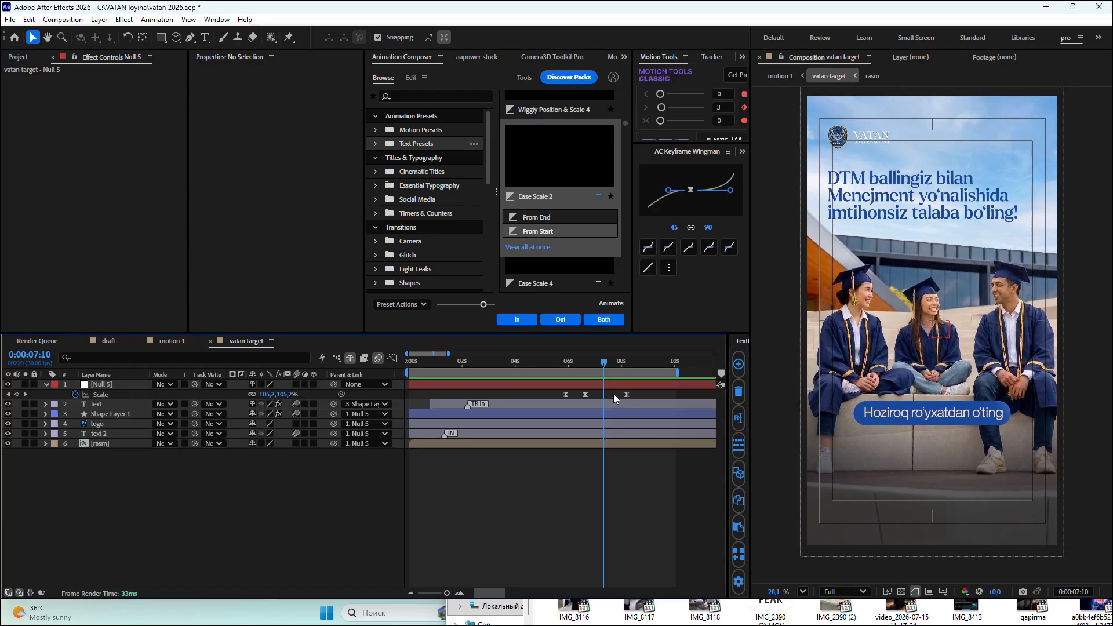
pyautogui.click(565, 395)
pyautogui.click(548, 364)
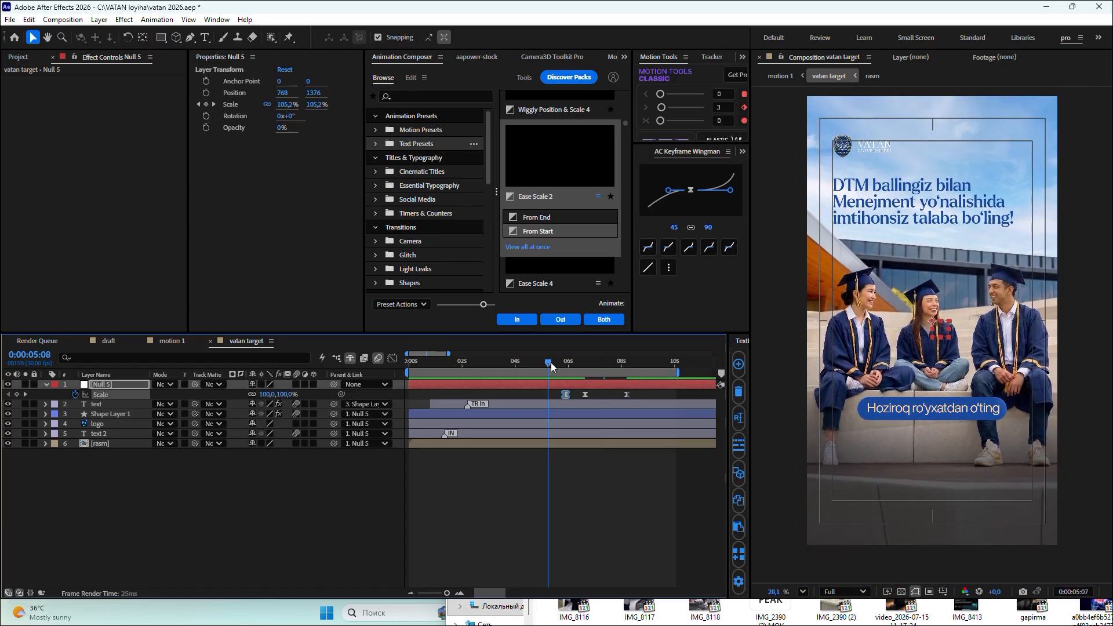
pyautogui.moveTo(551, 365); pyautogui.dragTo(599, 364)
# - Try adding a 100% Scale keyframe on the null at 0:00:07:05, shift it to about 0:00:07:10 and preview the result
pyautogui.click(320, 390)
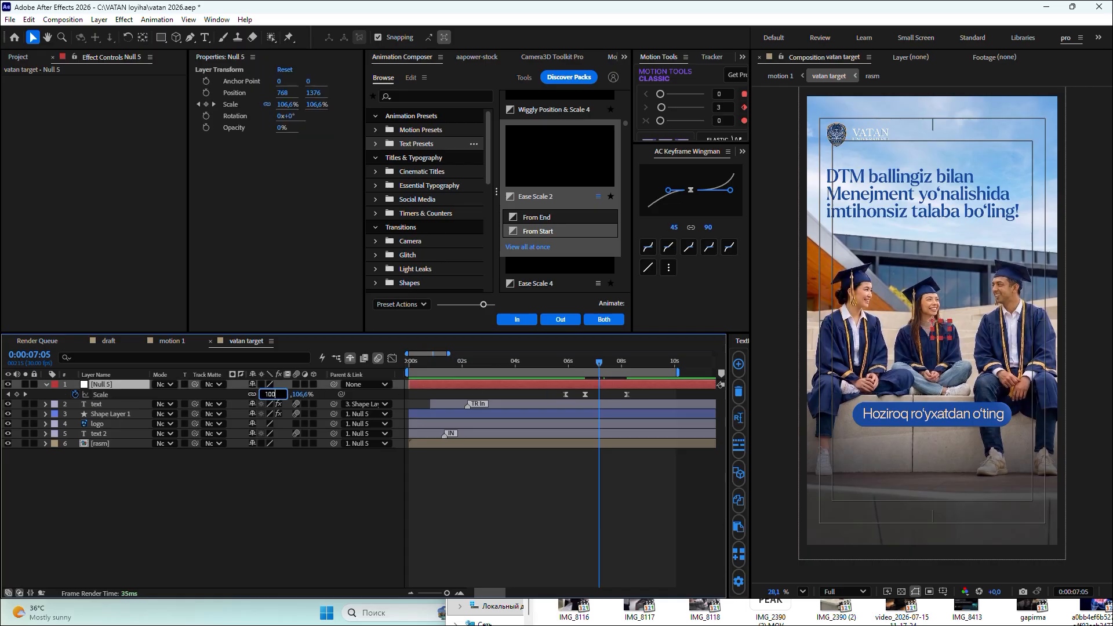
pyautogui.click(330, 400)
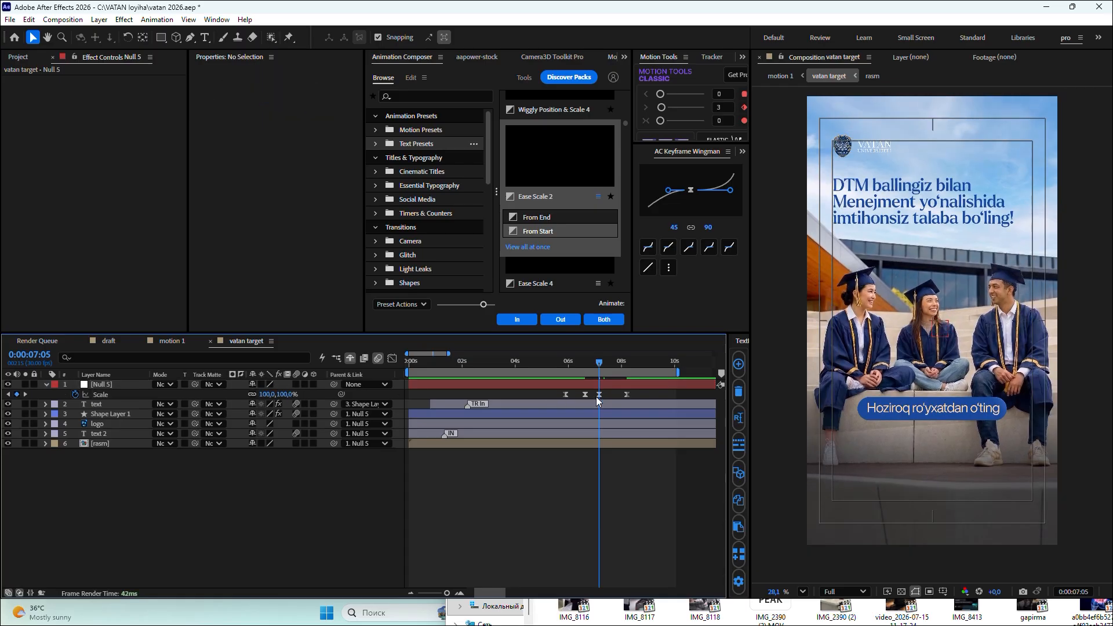
pyautogui.moveTo(599, 396); pyautogui.dragTo(604, 396)
pyautogui.click(557, 366)
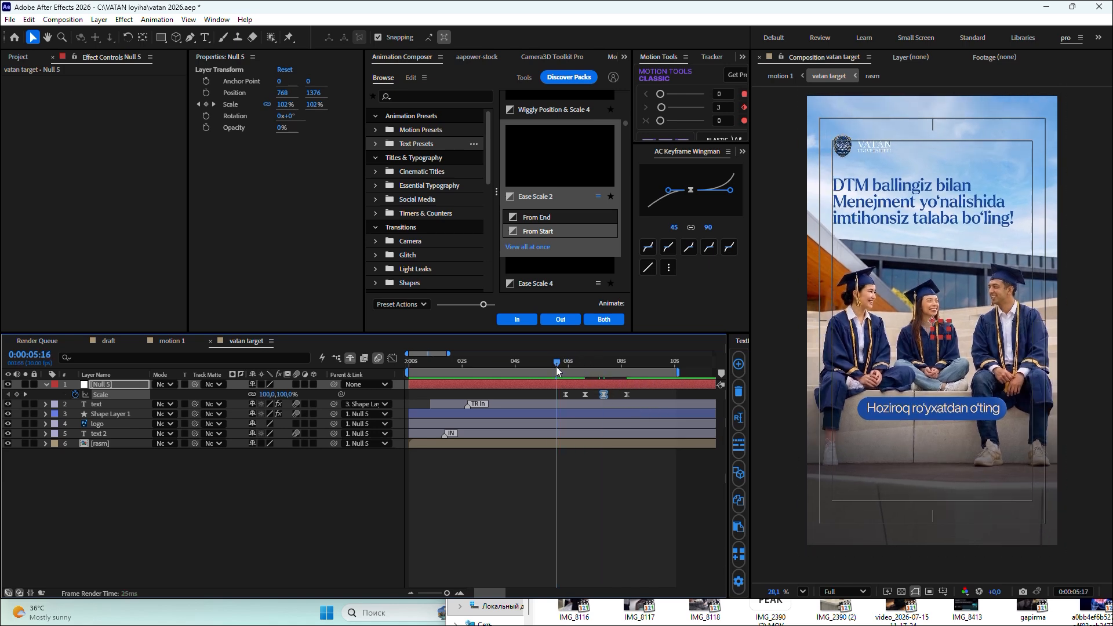
pyautogui.press('space')
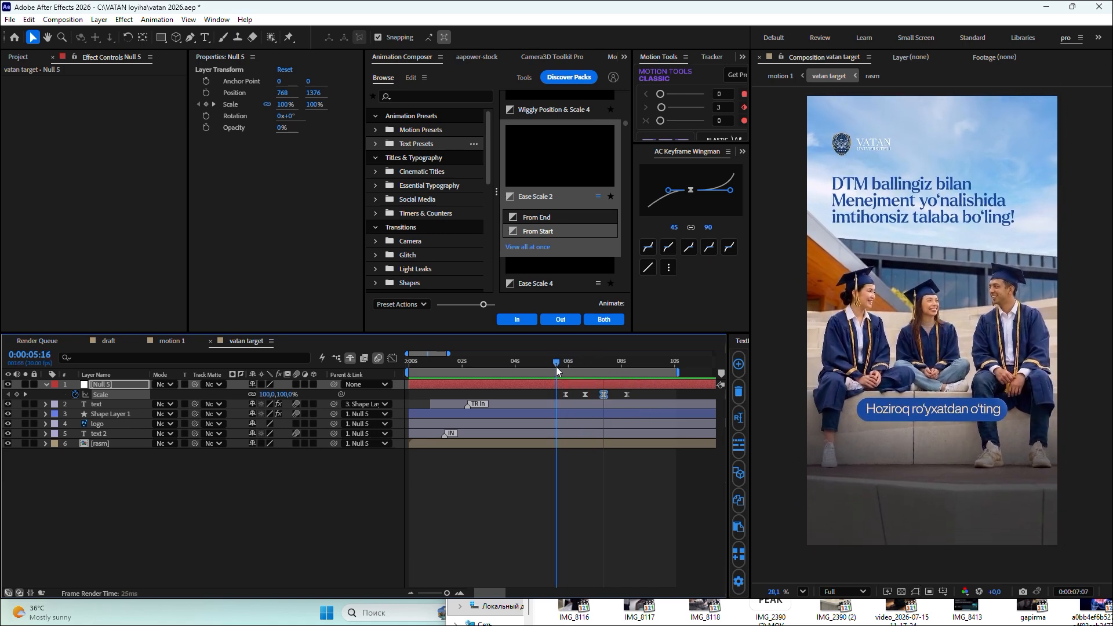
pyautogui.press('space')
pyautogui.click(593, 364)
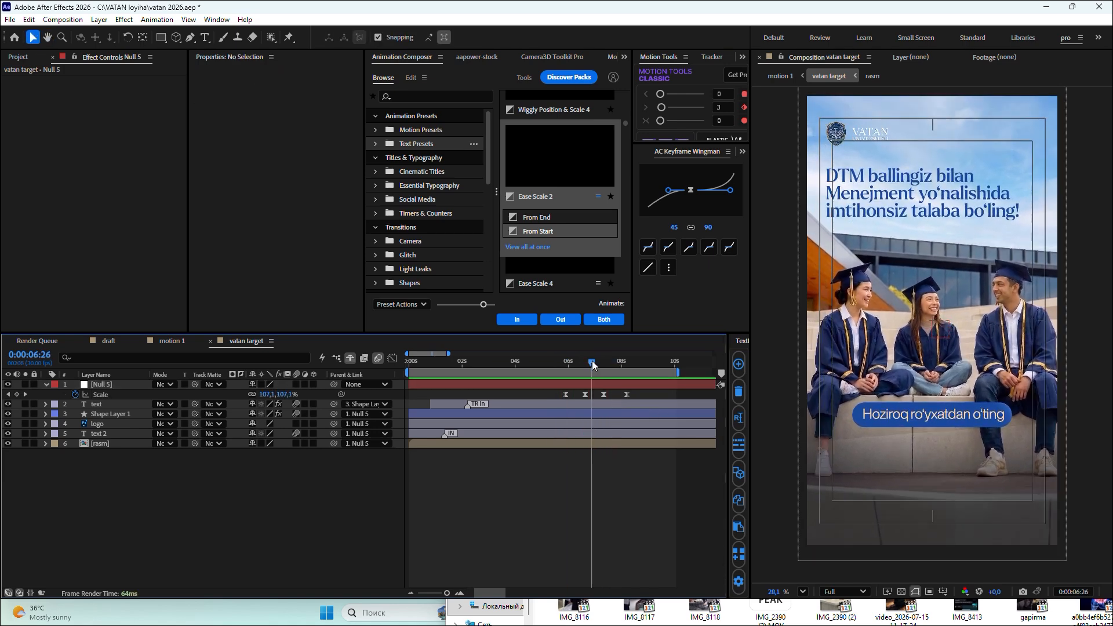
pyautogui.moveTo(593, 365)
pyautogui.mouseDown()
pyautogui.moveTo(559, 365)
pyautogui.moveTo(610, 365)
pyautogui.mouseUp()
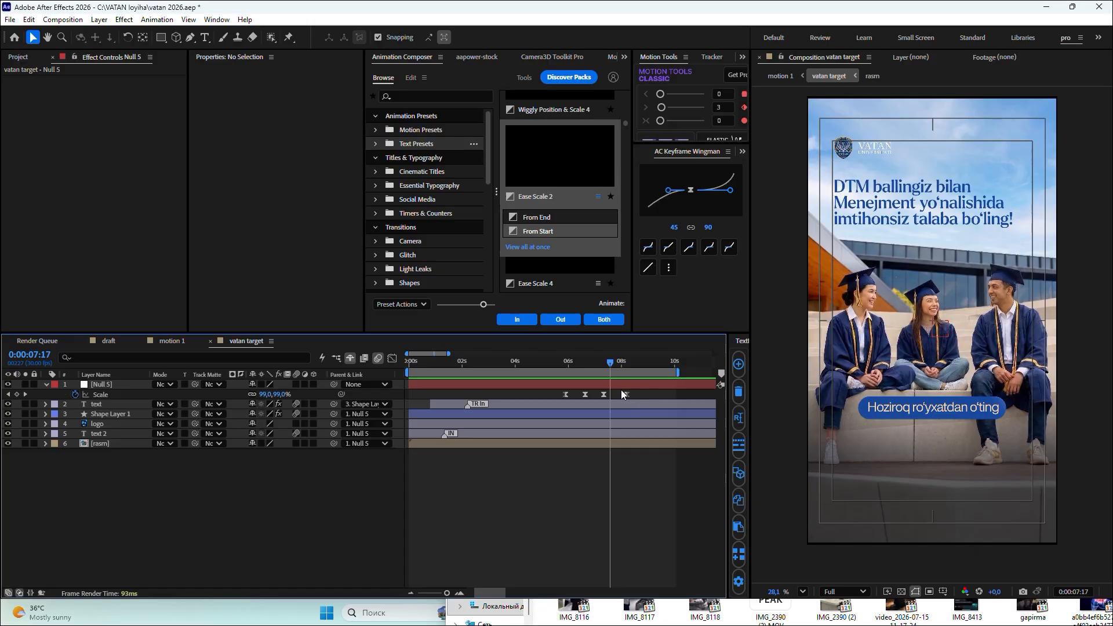
# - Undo the added Scale keyframe and the move of the null's last keyframe
pyautogui.scroll(2, 621, 390)
pyautogui.hotkey('ctrl', 'z')
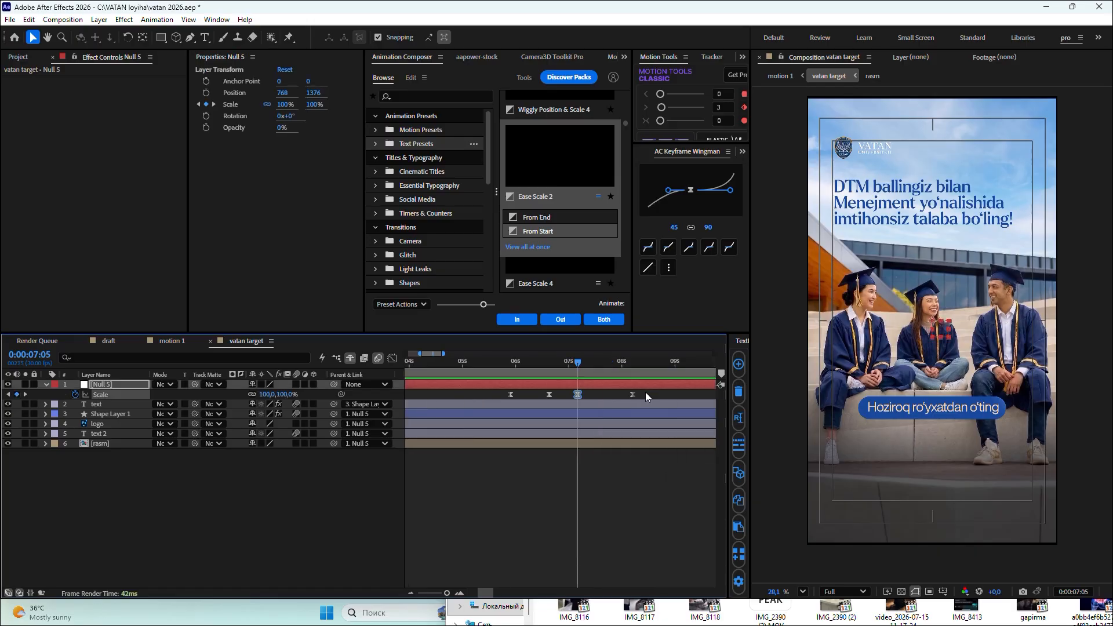
pyautogui.hotkey('ctrl', 'shift', 'z')
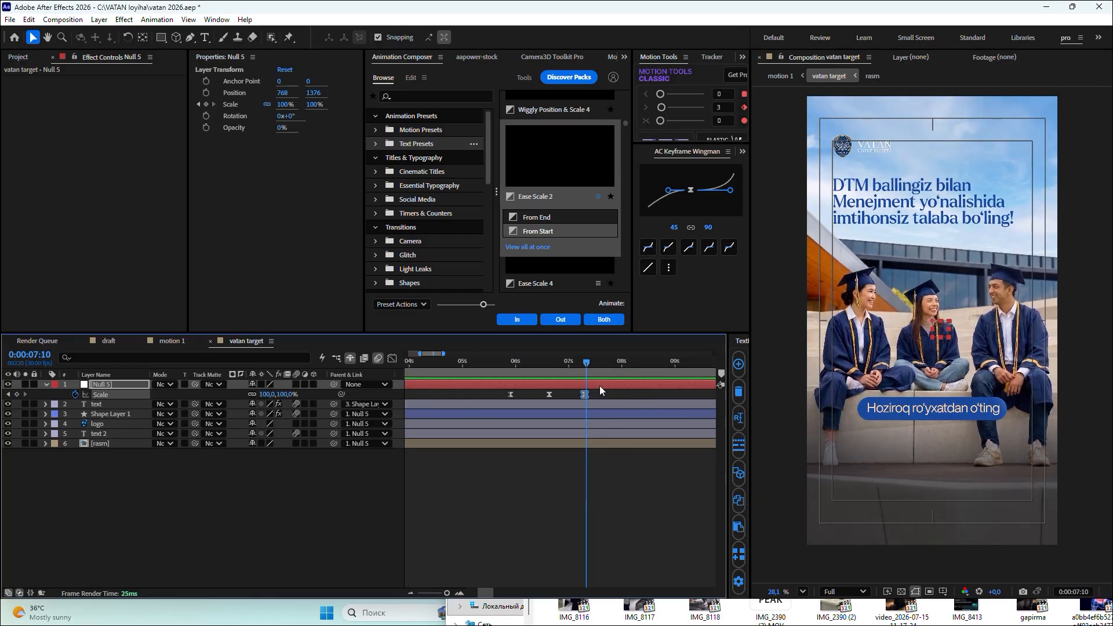
# - Stretch the null's three Scale keyframes proportionally so the last one falls at about 0:00:07:28, and preview the zoom
pyautogui.hotkey('ctrl', 'alt', 'a')
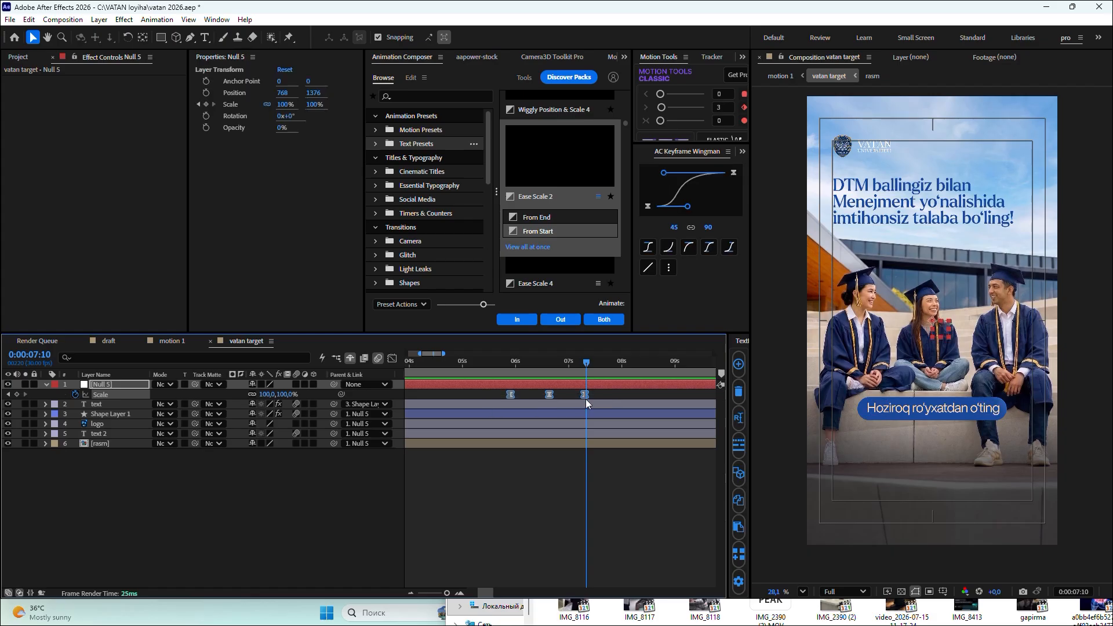
pyautogui.moveTo(585, 395); pyautogui.dragTo(618, 395)
pyautogui.click(590, 395)
pyautogui.click(495, 367)
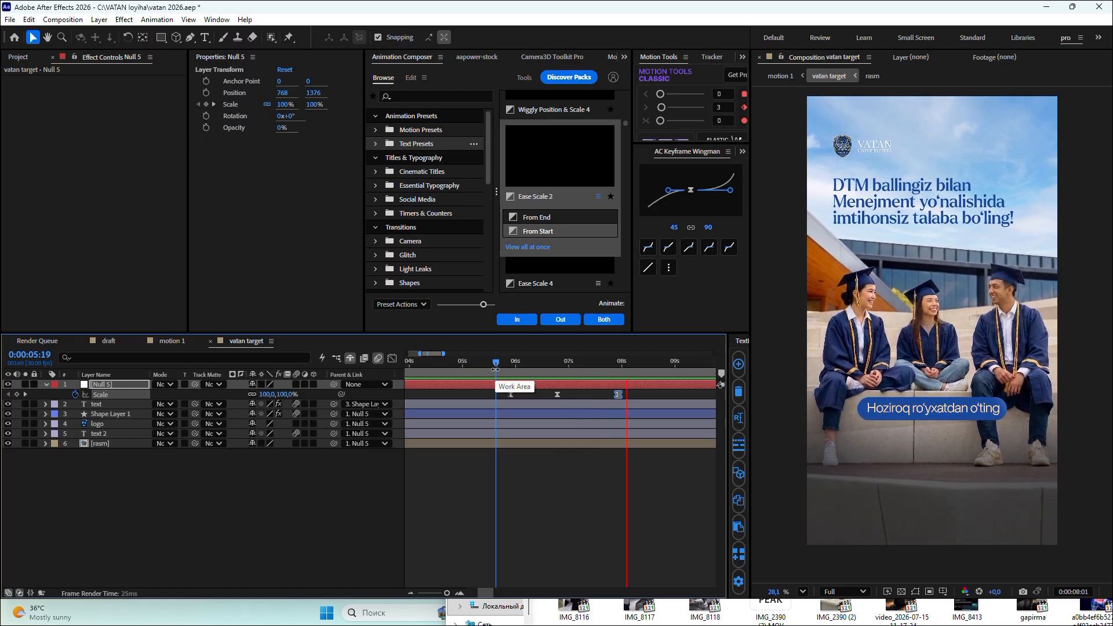
pyautogui.press('space')
# - Move the null's middle Scale keyframe midway between the other two and preview the whole-frame zoom
pyautogui.moveTo(560, 399); pyautogui.dragTo(562, 399)
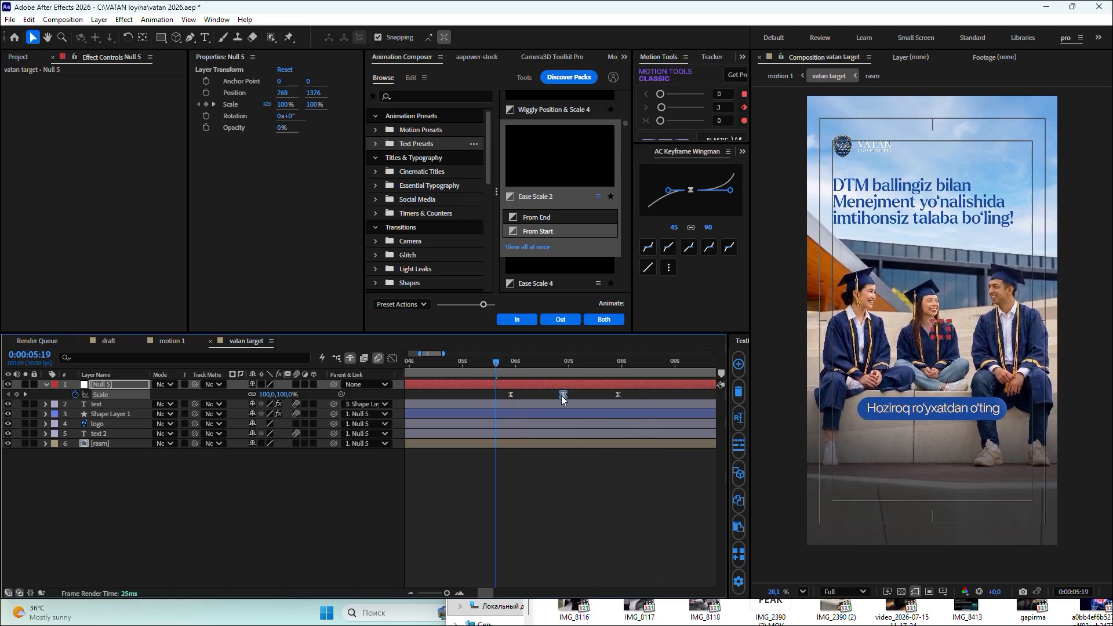
pyautogui.press('space')
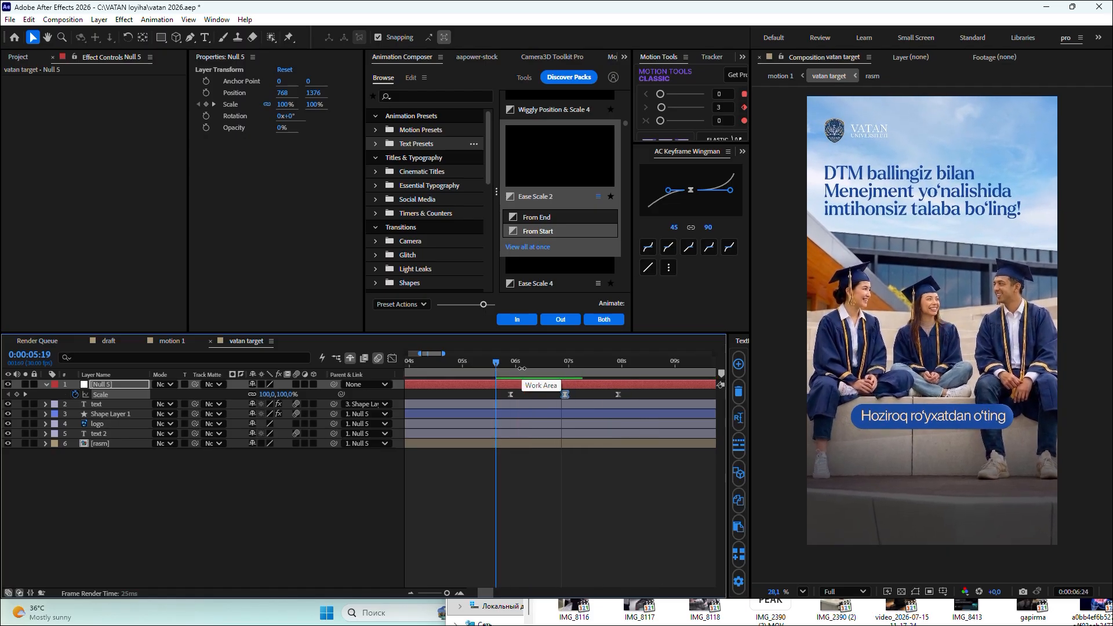
pyautogui.scroll(-5, 569, 405)
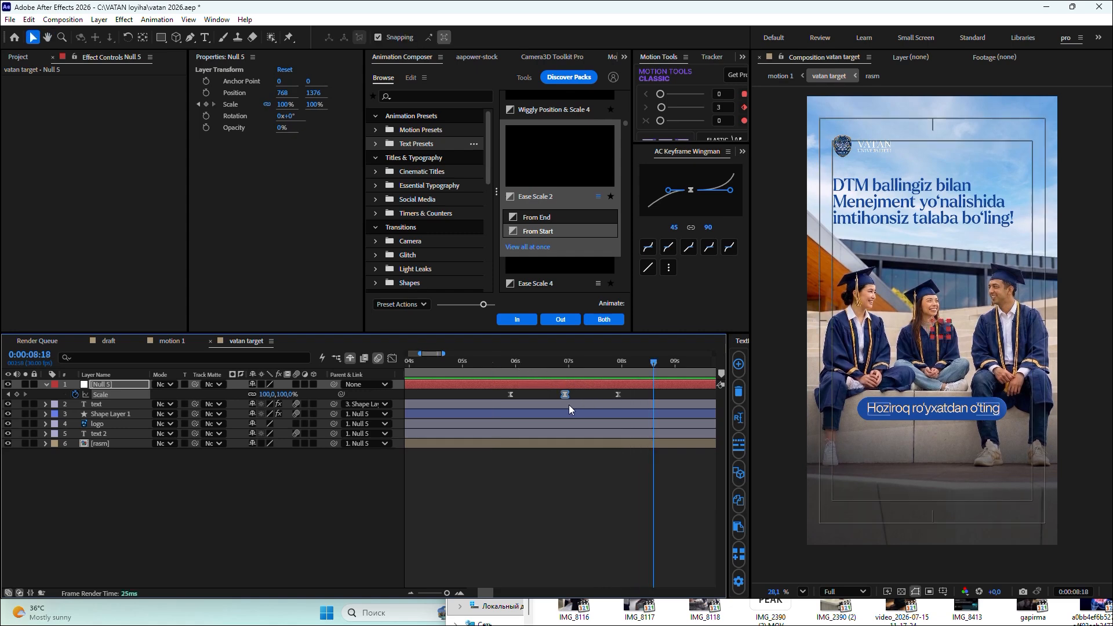
pyautogui.press('space')
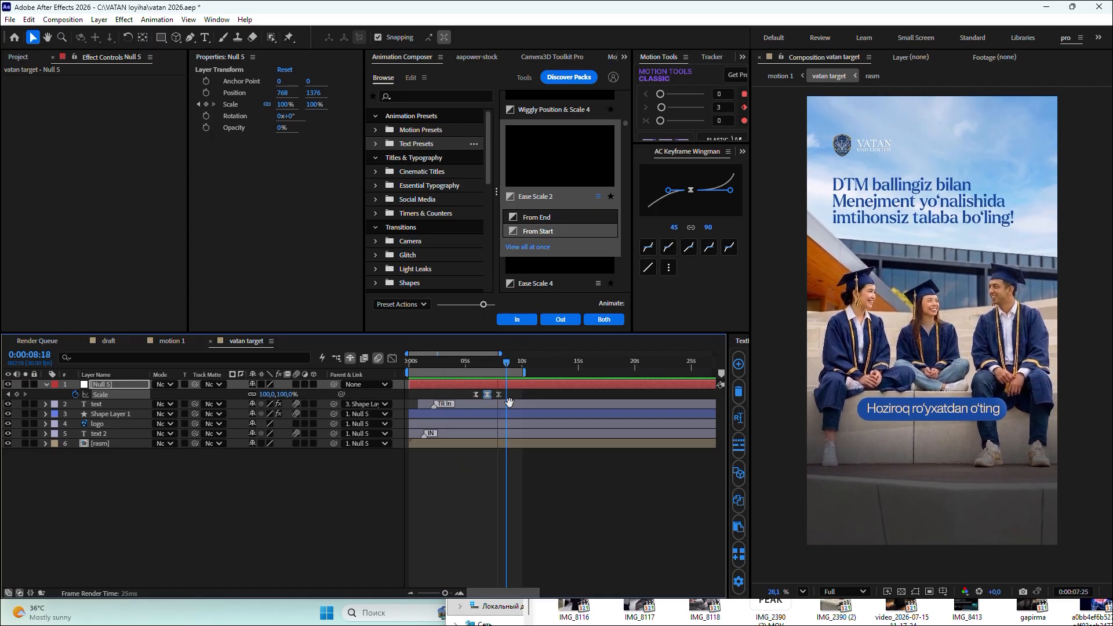
pyautogui.click(494, 478)
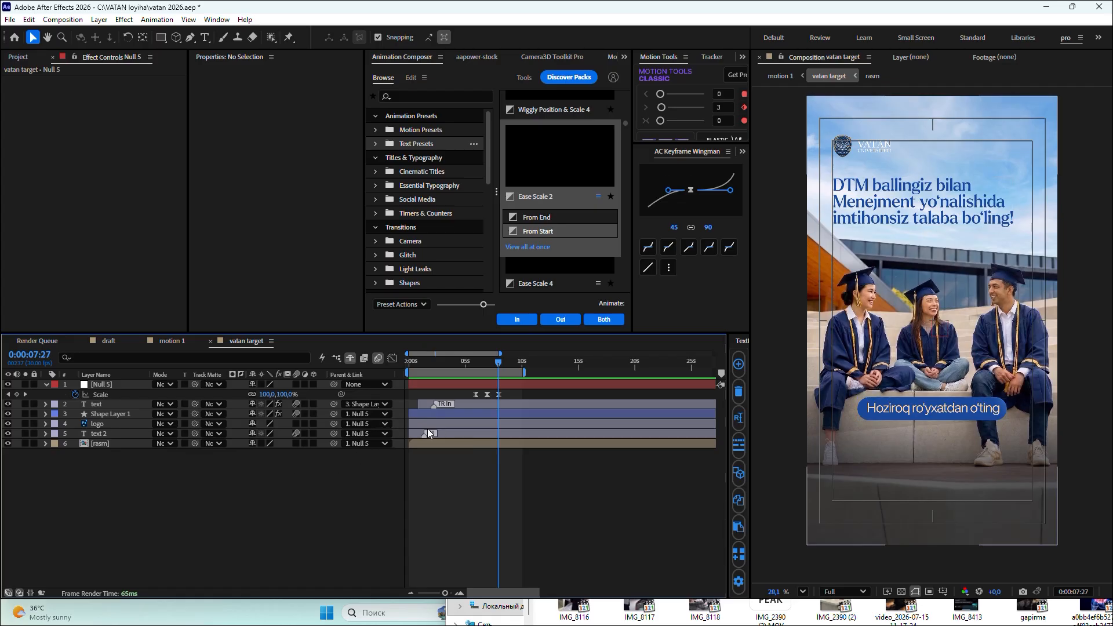
pyautogui.click(464, 362)
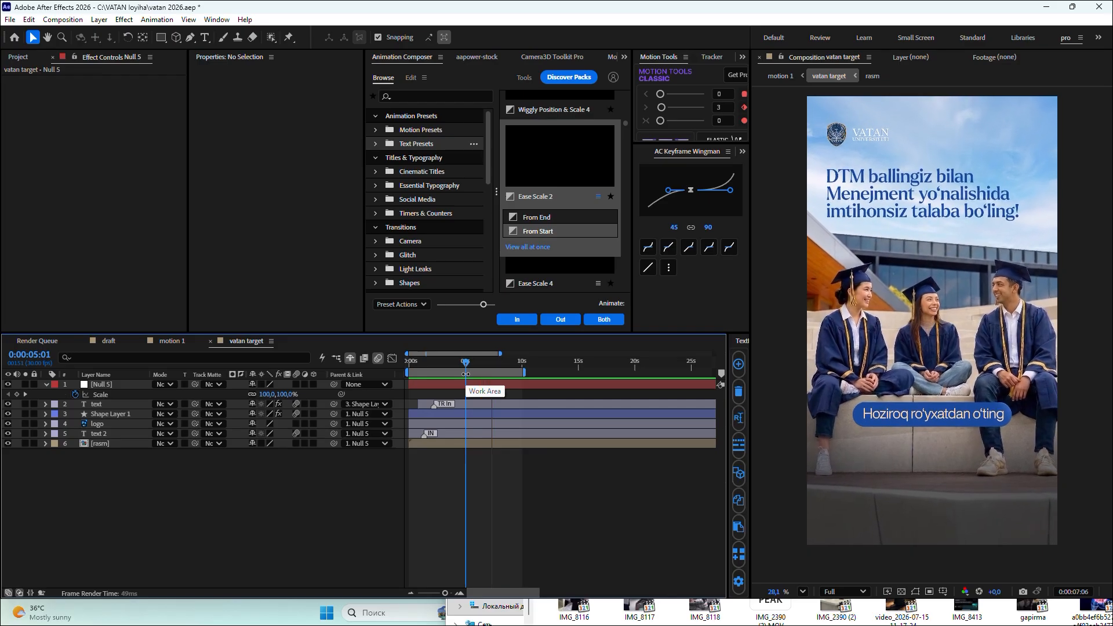
# - Add an adjustment layer below the null and parent it to Null 5
pyautogui.rightClick(232, 499)
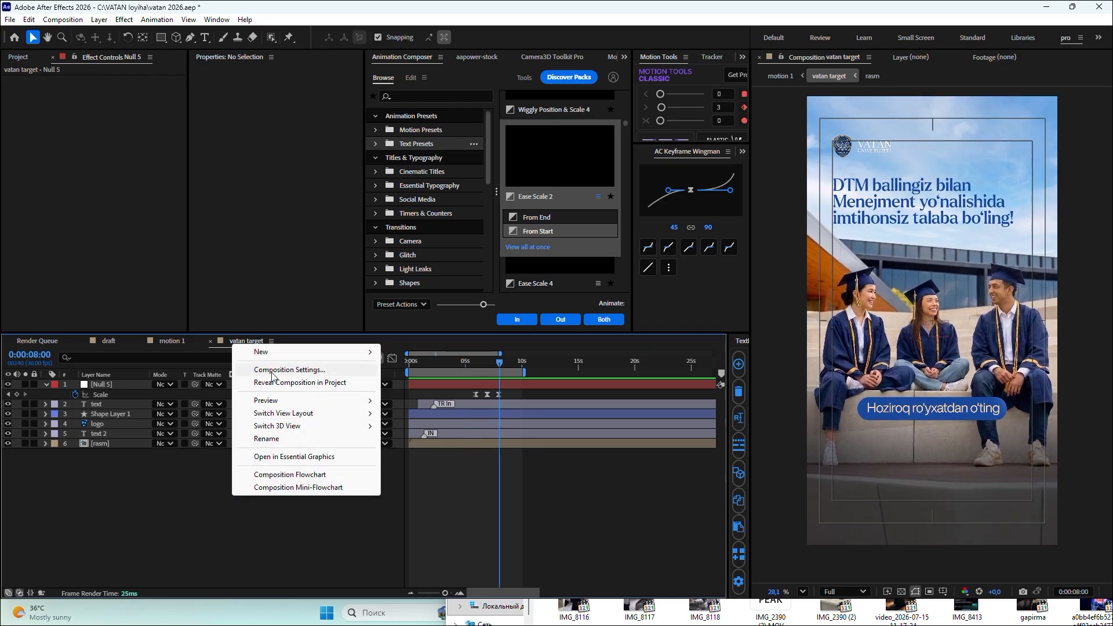
pyautogui.moveTo(258, 353)
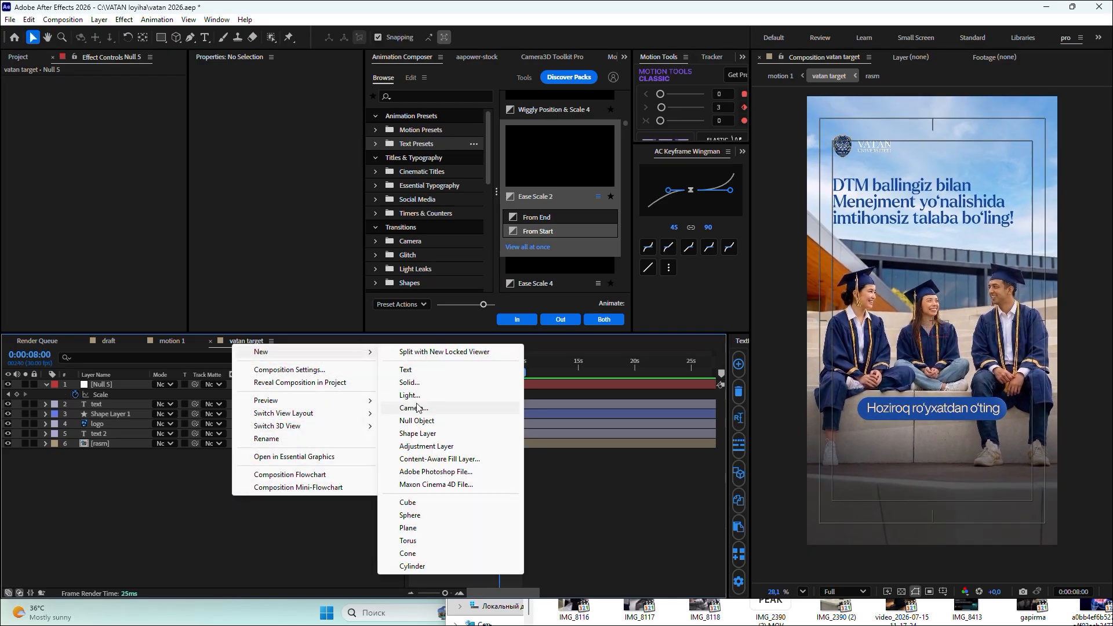
pyautogui.click(419, 448)
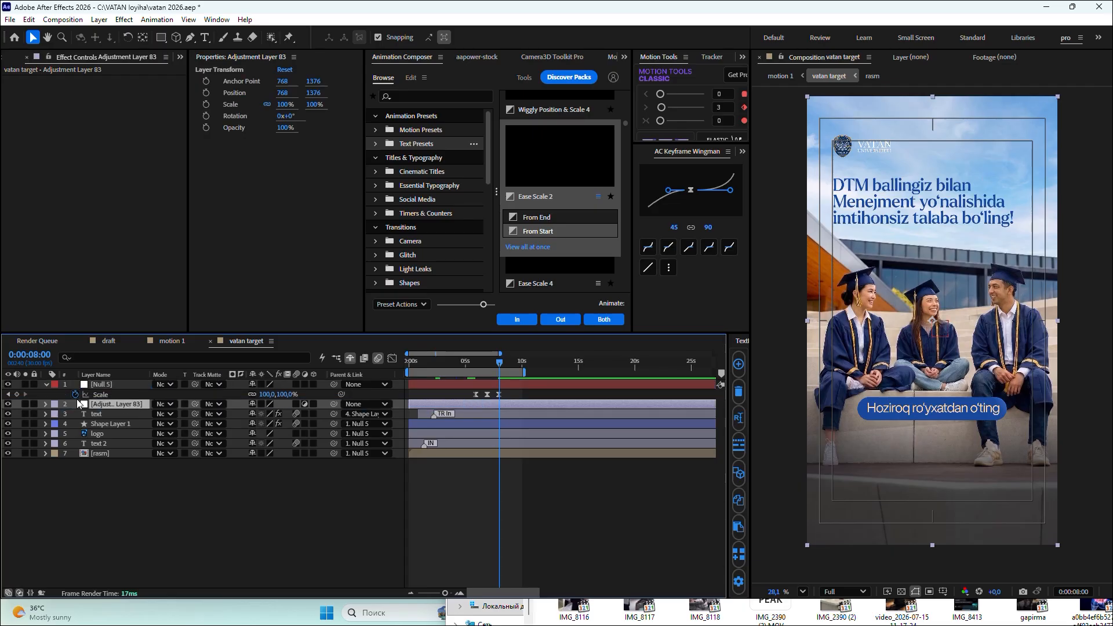
pyautogui.hotkey('ctrl', 'shift', 'a')
pyautogui.click(113, 404)
pyautogui.moveTo(334, 405); pyautogui.dragTo(97, 387)
# - Apply Fast Box Blur to the adjustment layer and add a Blur Radius keyframe of 0 at 0:00:08:00
pyautogui.hotkey('ctrl', 'space')
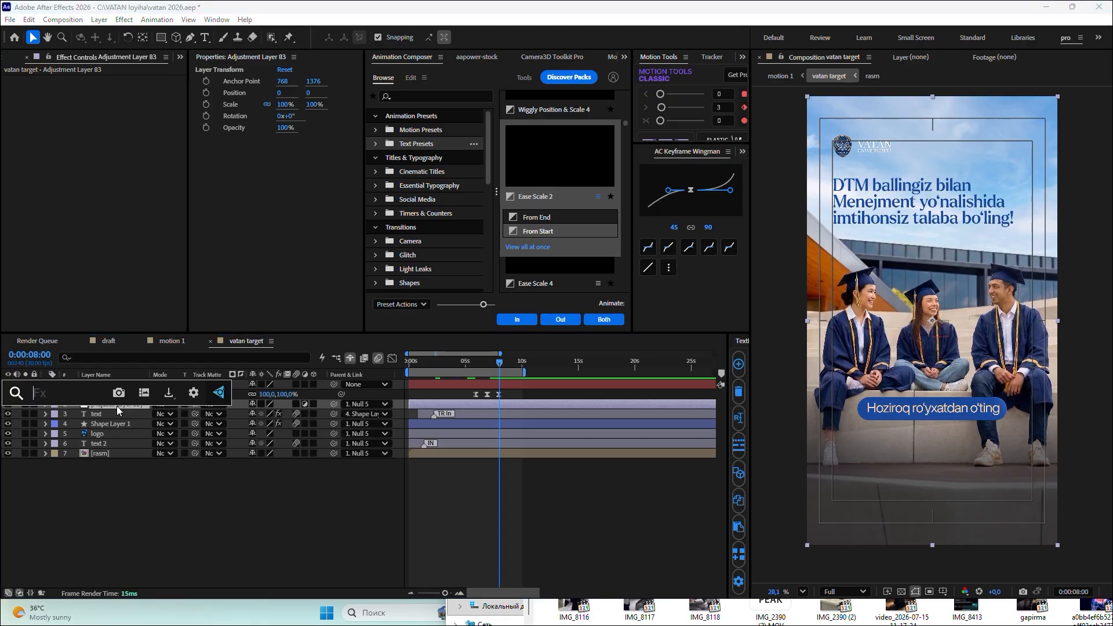
pyautogui.write('fas')
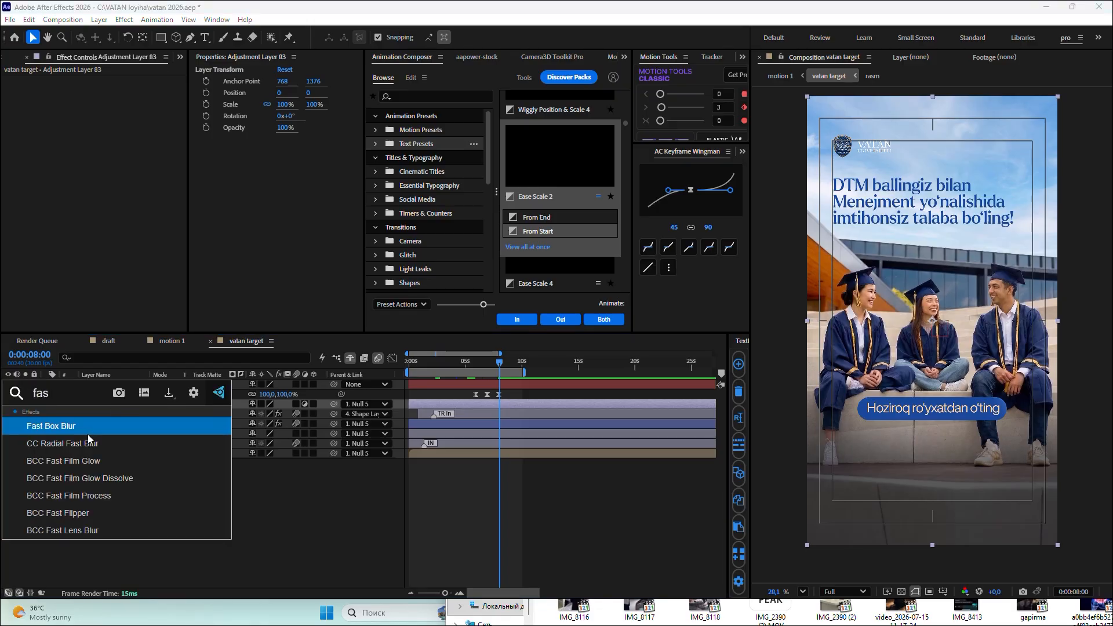
pyautogui.click(84, 432)
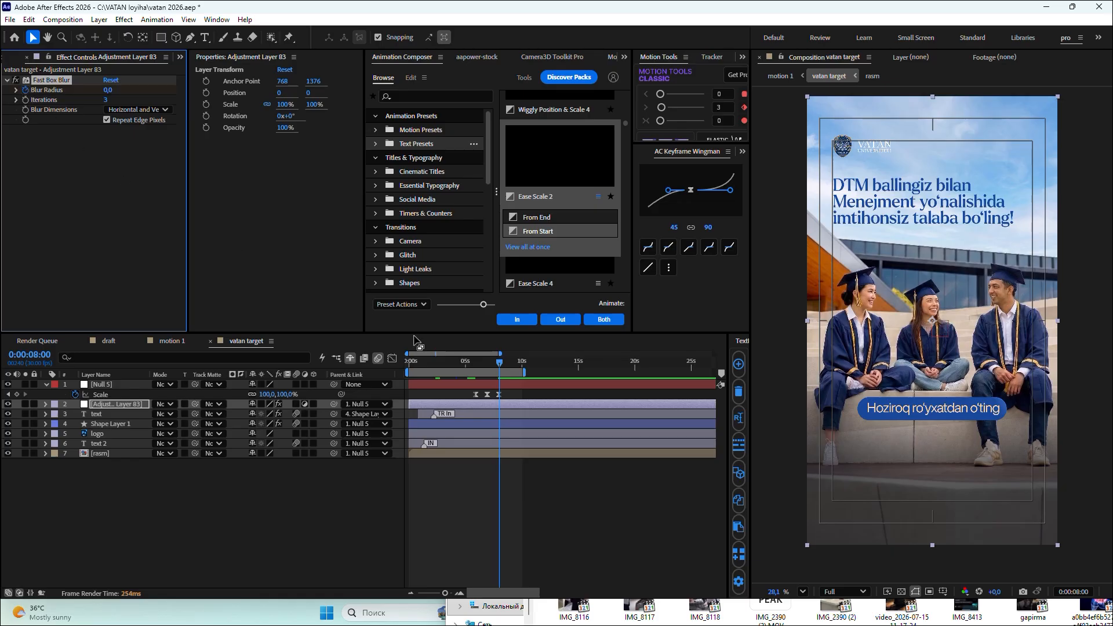
pyautogui.press('u')
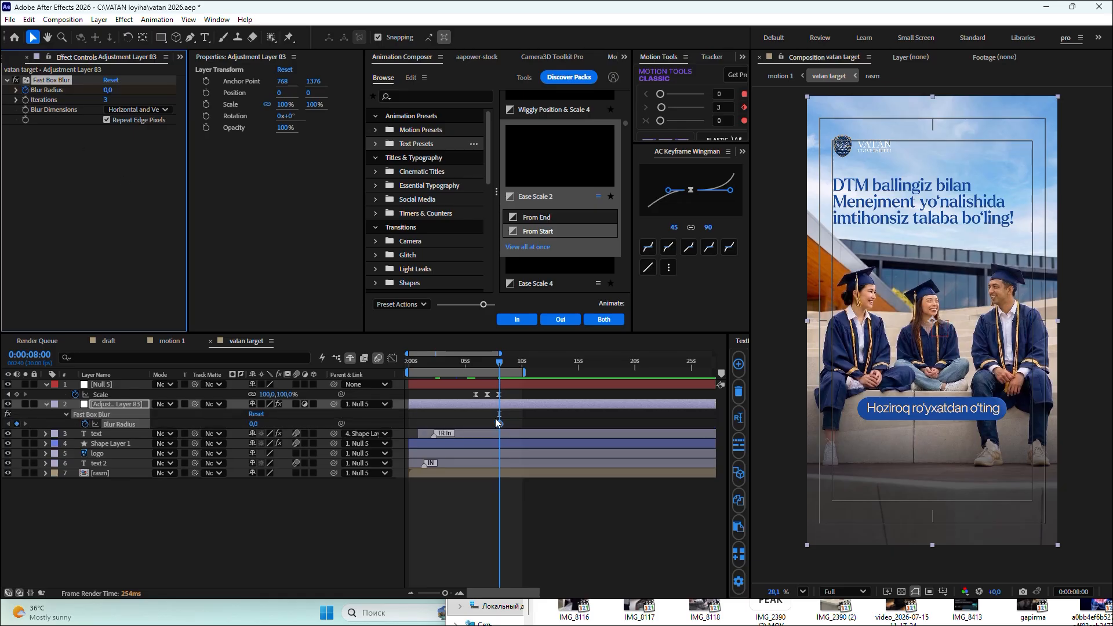
# - Move the blur keyframe to the null's first Scale keyframe and set Blur Radius to 10 at 0:00:06:23
pyautogui.press('=')
pyautogui.press('=')
pyautogui.moveTo(511, 426); pyautogui.dragTo(420, 424)
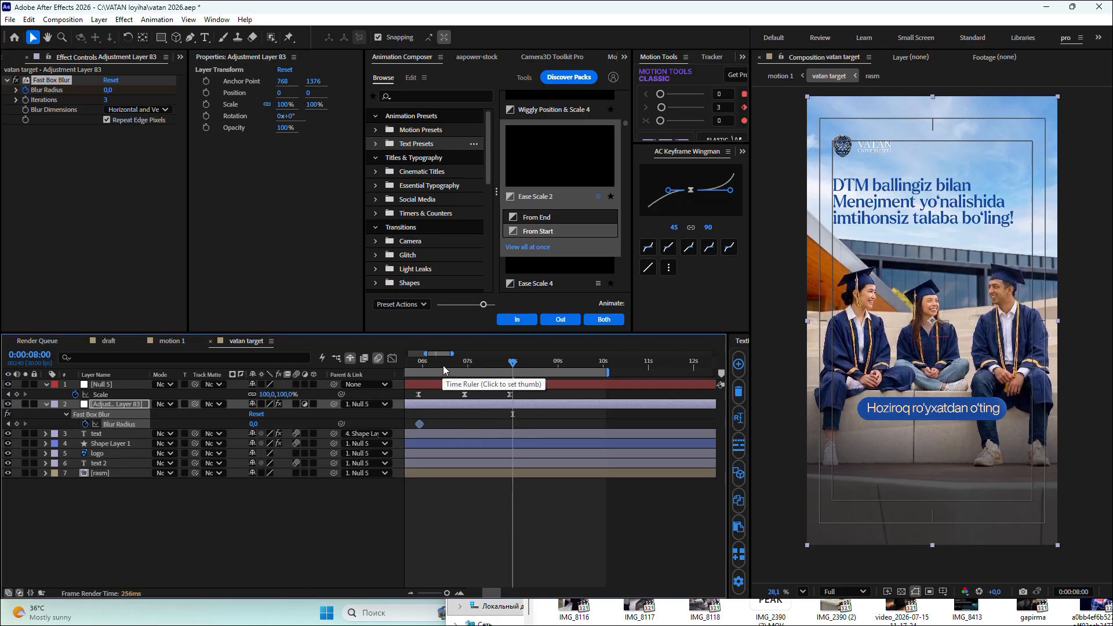
pyautogui.moveTo(443, 365); pyautogui.dragTo(456, 366)
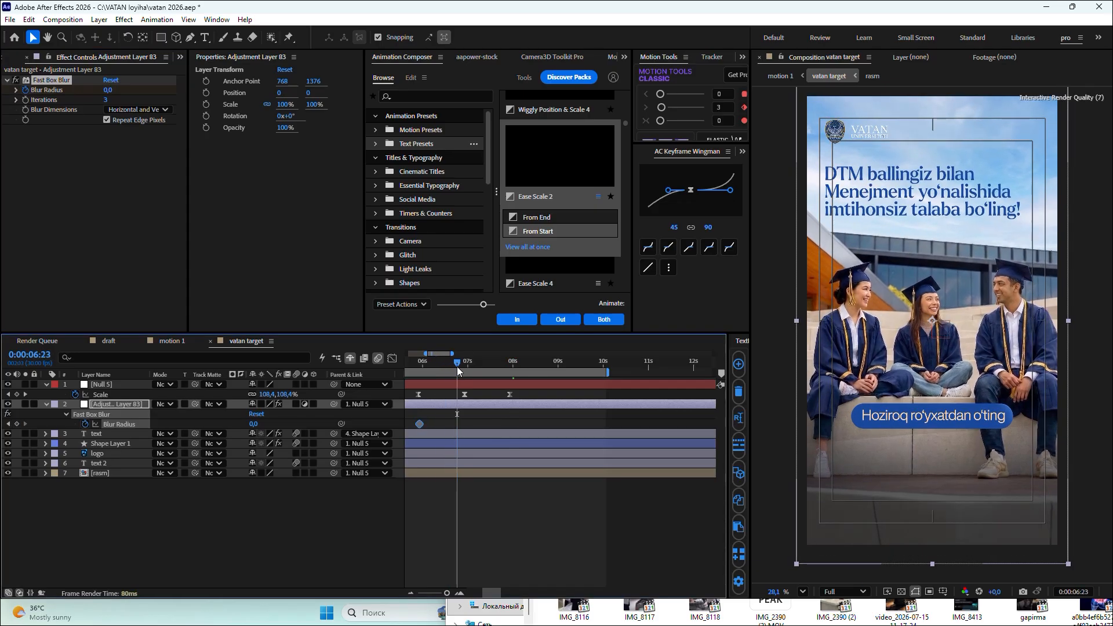
pyautogui.moveTo(104, 90); pyautogui.dragTo(110, 90)
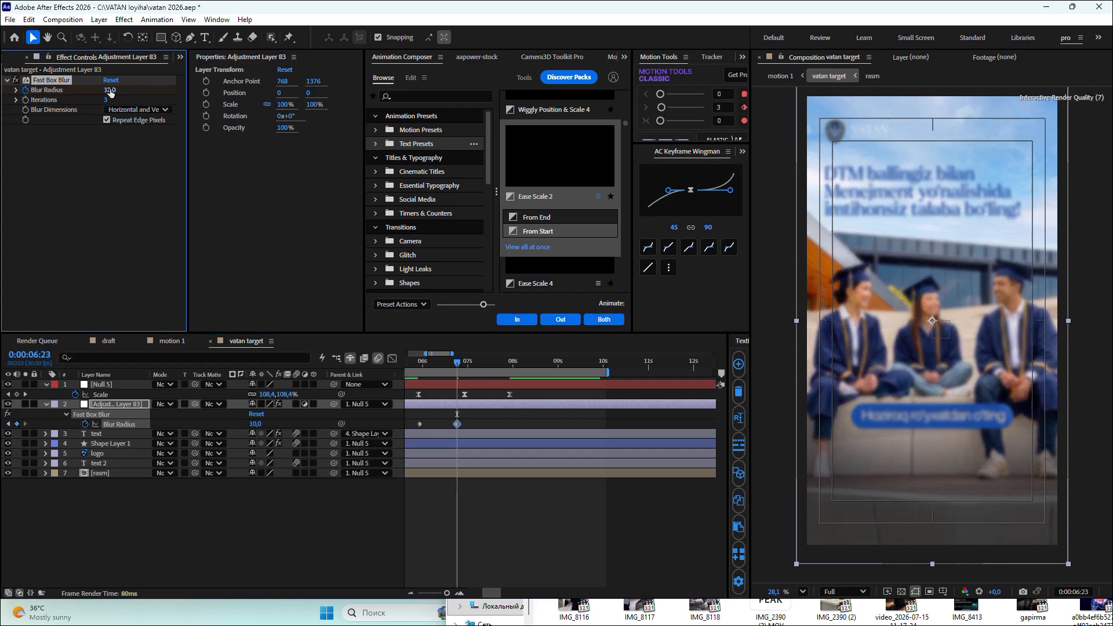
# - Preview the blur from about 0:00:03:23 and add a Blur Radius keyframe of 10 at 0:00:07:03
pyautogui.click(441, 363)
pyautogui.moveTo(429, 363); pyautogui.dragTo(409, 367)
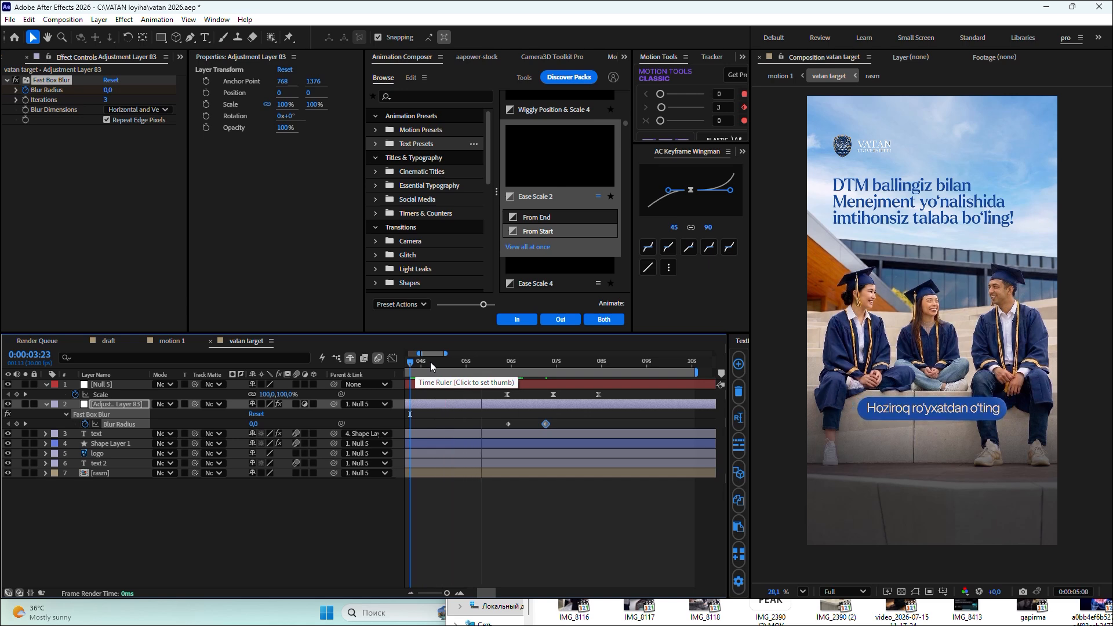
pyautogui.press('space')
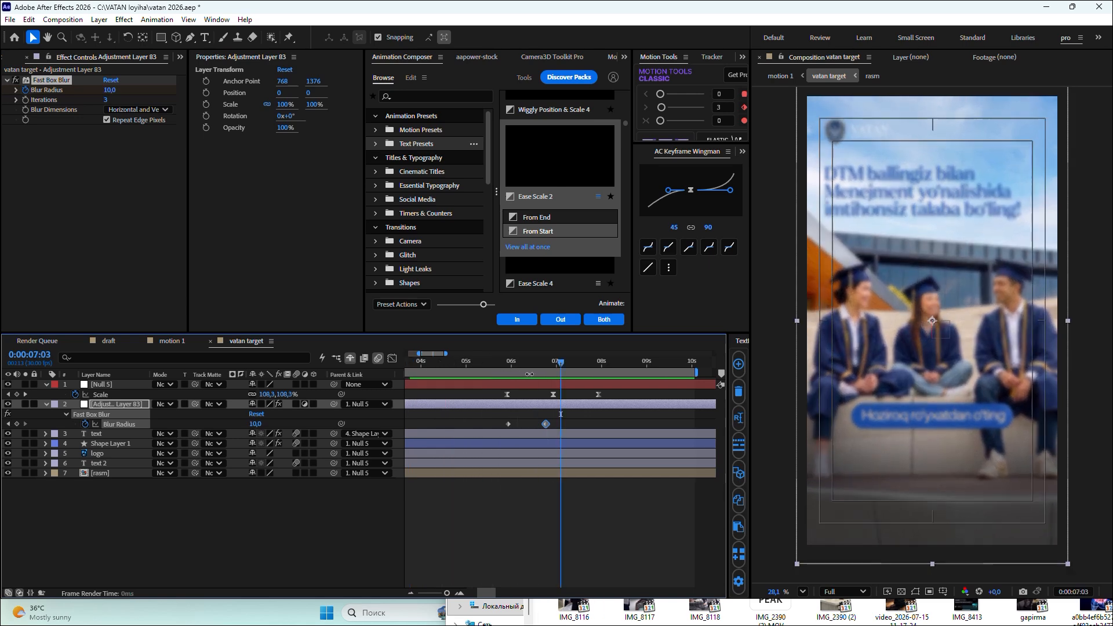
pyautogui.click(625, 422)
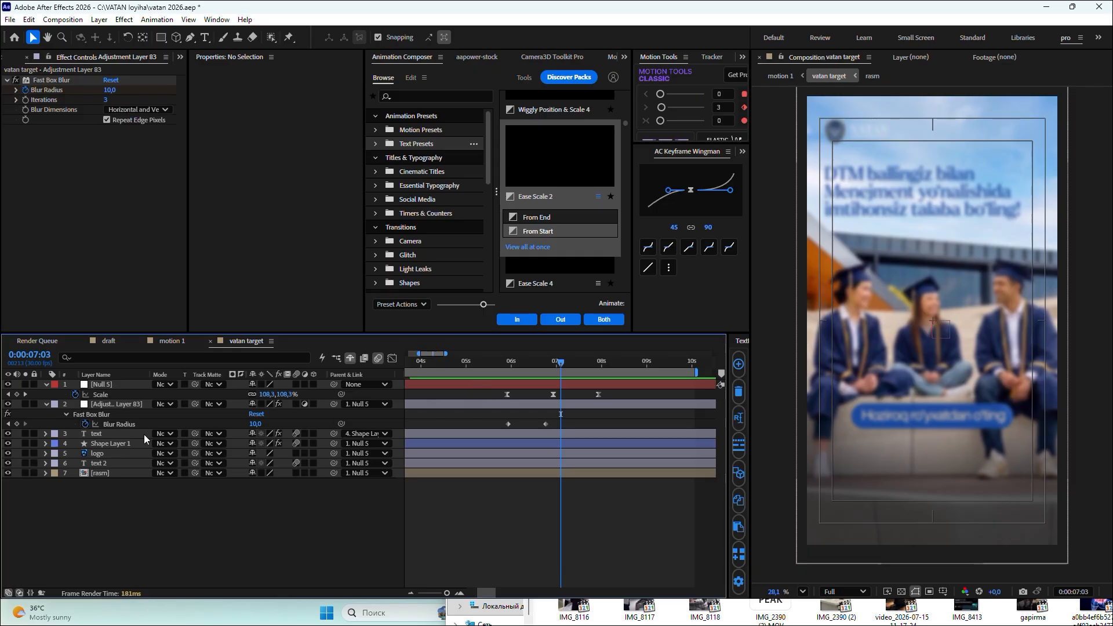
pyautogui.click(17, 425)
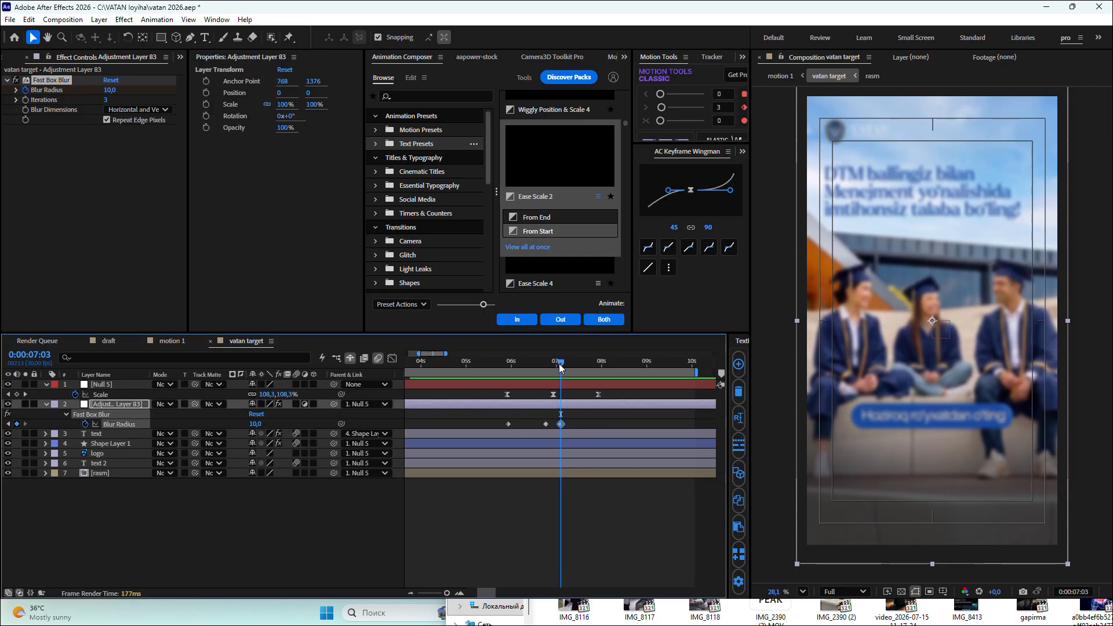
# - Add a Blur Radius keyframe of 0 at 0:00:07:16, shift it to about 0:00:07:23 and preview the blur
pyautogui.moveTo(560, 368); pyautogui.dragTo(579, 371)
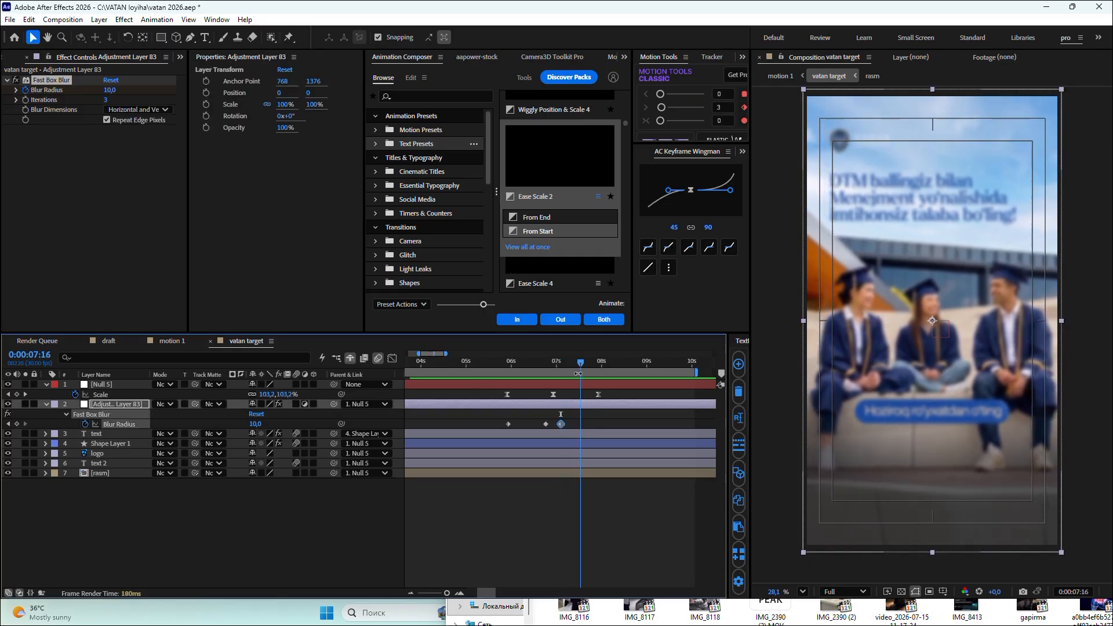
pyautogui.moveTo(107, 91); pyautogui.dragTo(81, 91)
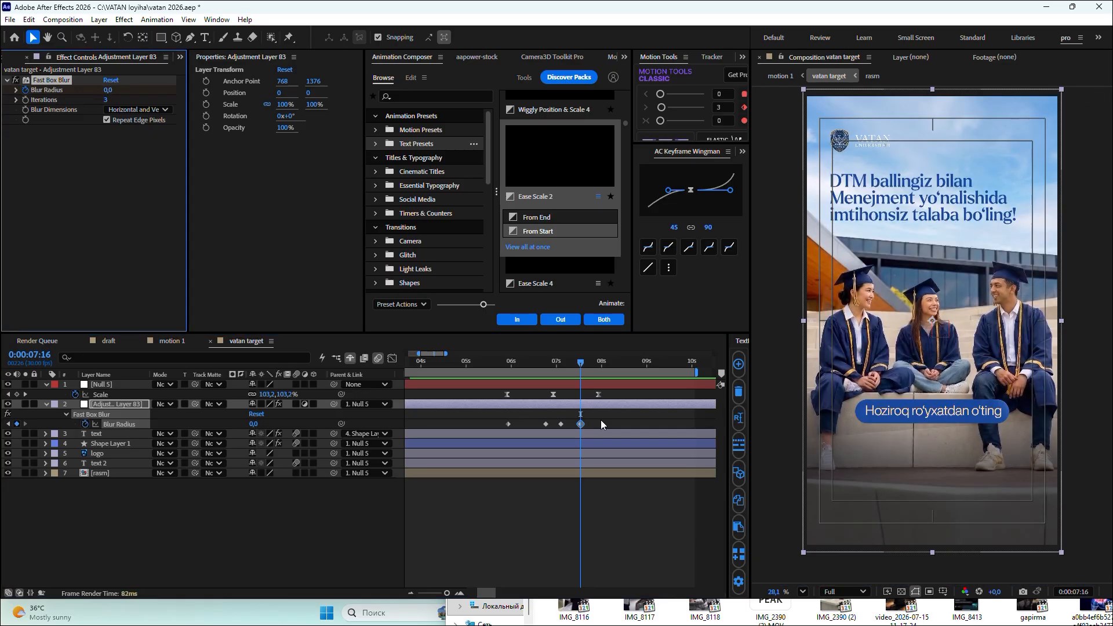
pyautogui.moveTo(580, 424); pyautogui.dragTo(591, 424)
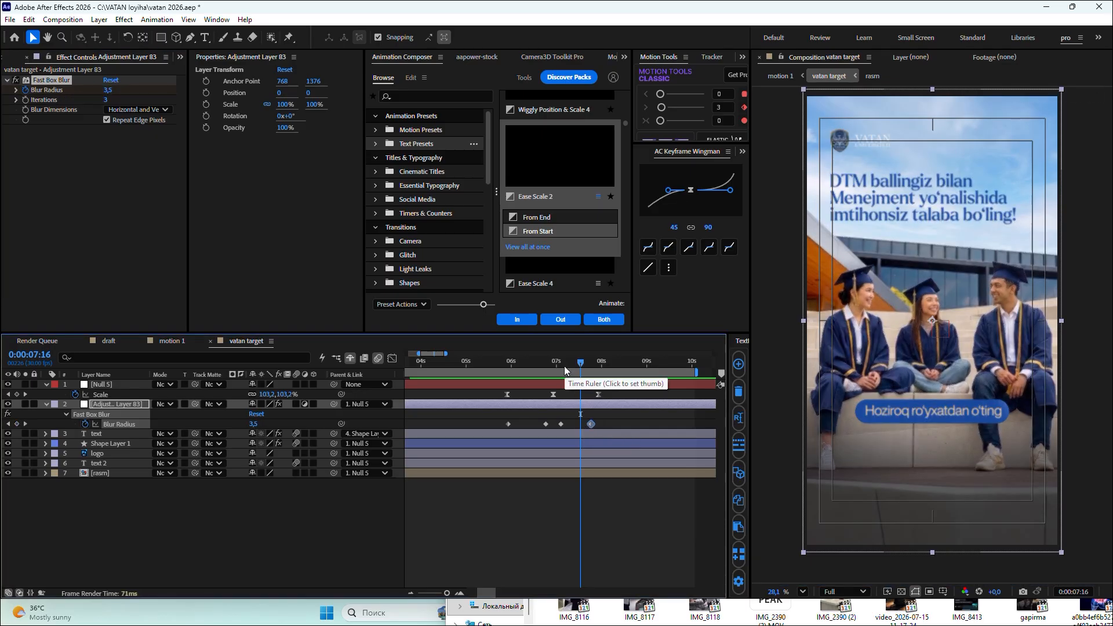
pyautogui.press('space')
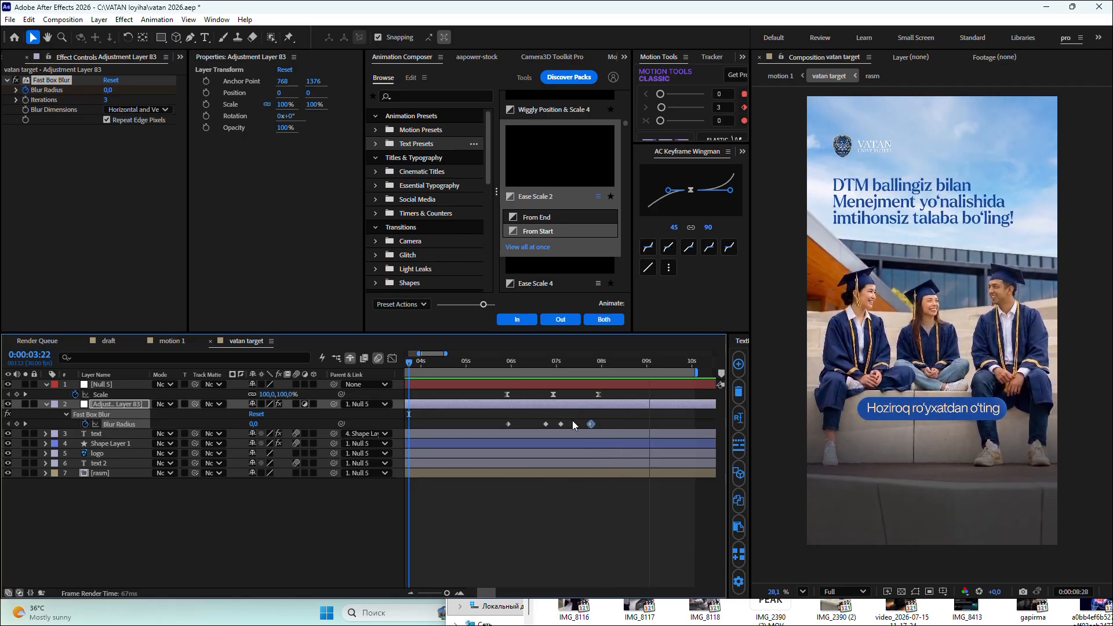
# - Preview the whole composition from the start through the blurred zoom
pyautogui.scroll(-3, 573, 420)
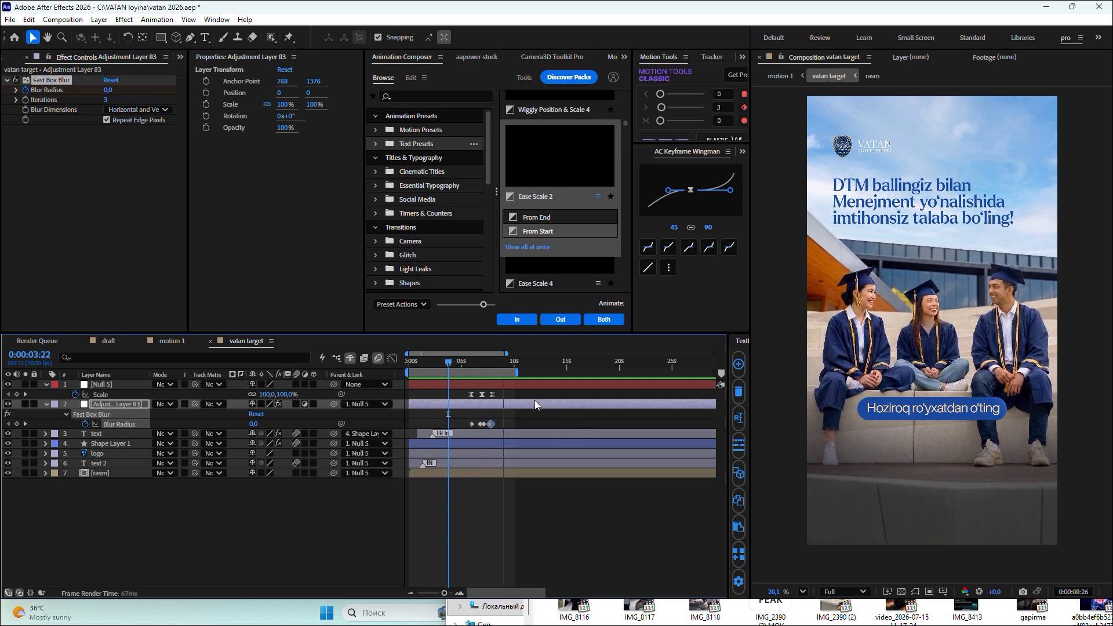
pyautogui.moveTo(448, 363); pyautogui.dragTo(409, 363)
pyautogui.press('space')
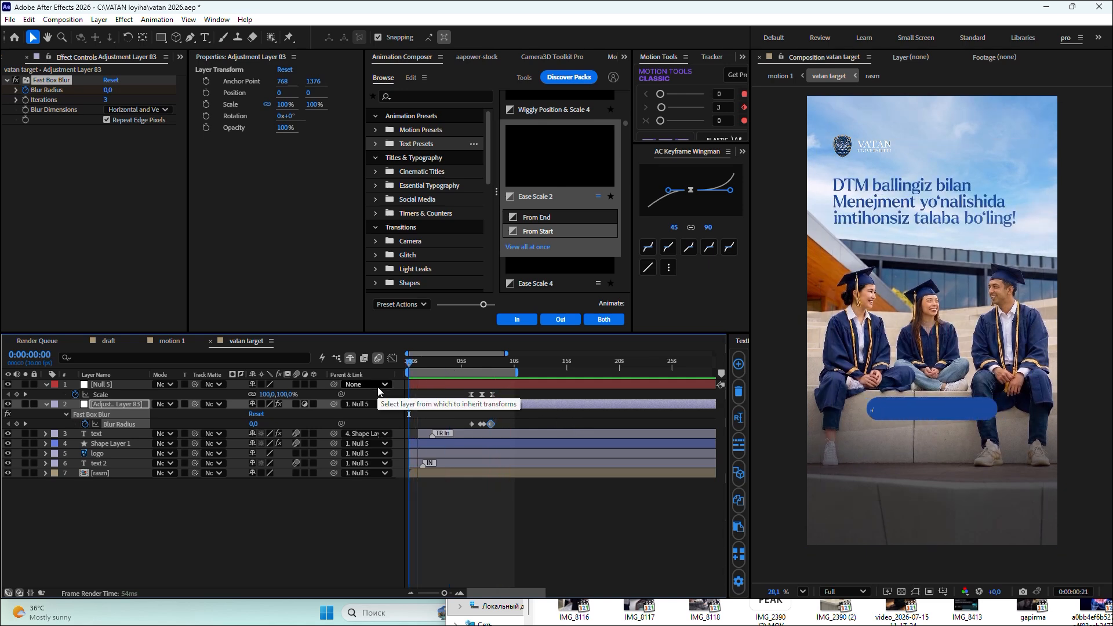
pyautogui.click(407, 365)
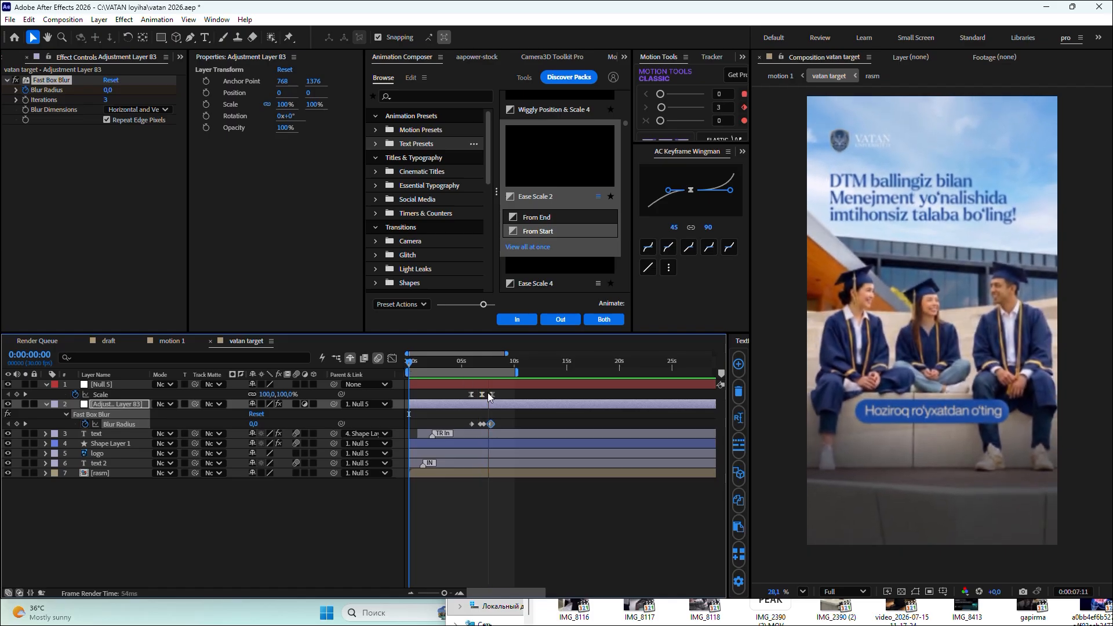
pyautogui.press('space')
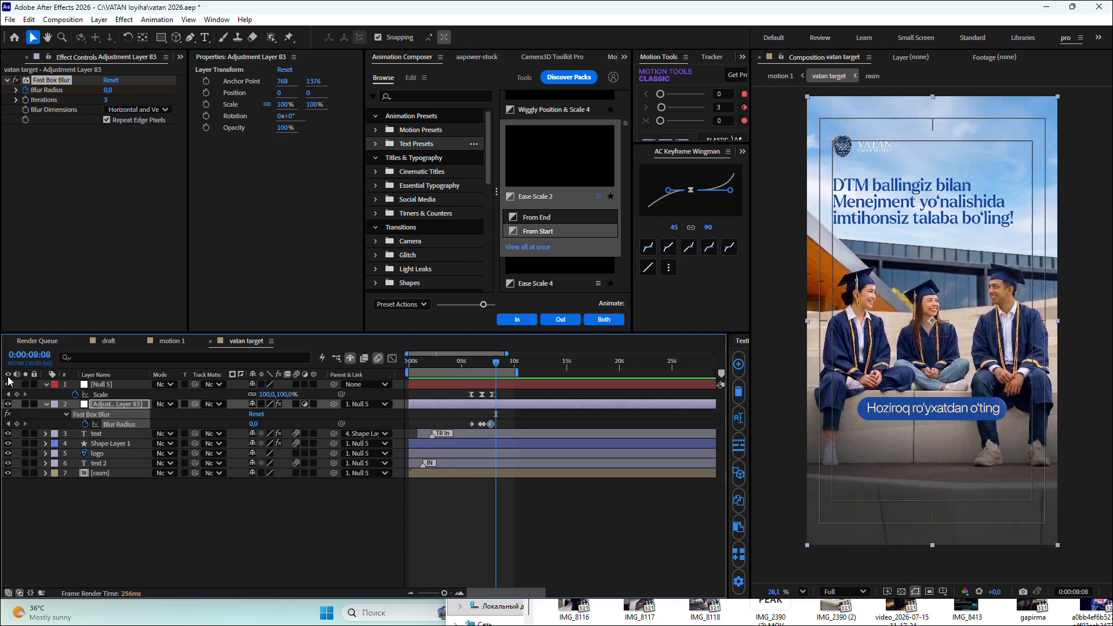
# - Collapse the null and adjustment layer properties and apply CC Light Sweep to the rasm layer
pyautogui.click(47, 384)
pyautogui.click(46, 394)
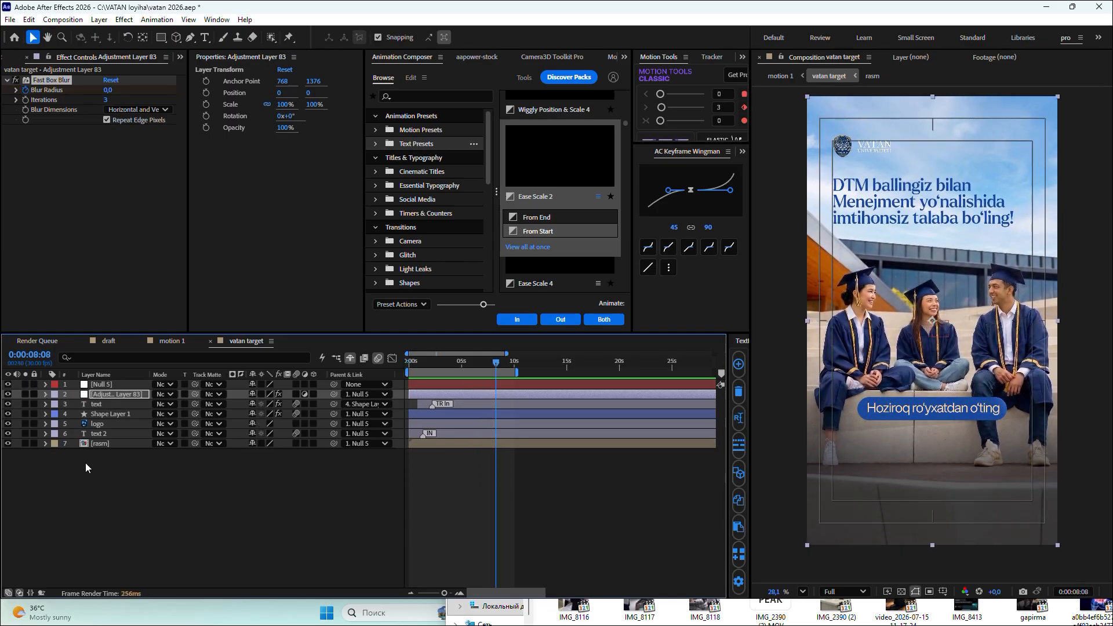
pyautogui.click(105, 446)
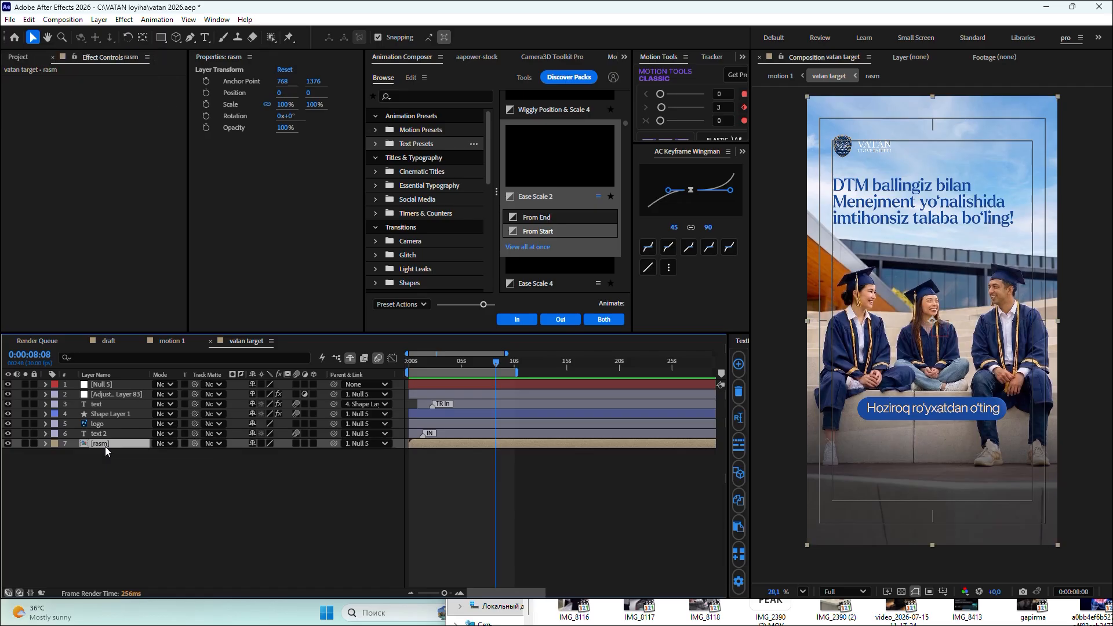
pyautogui.hotkey('ctrl', 'space')
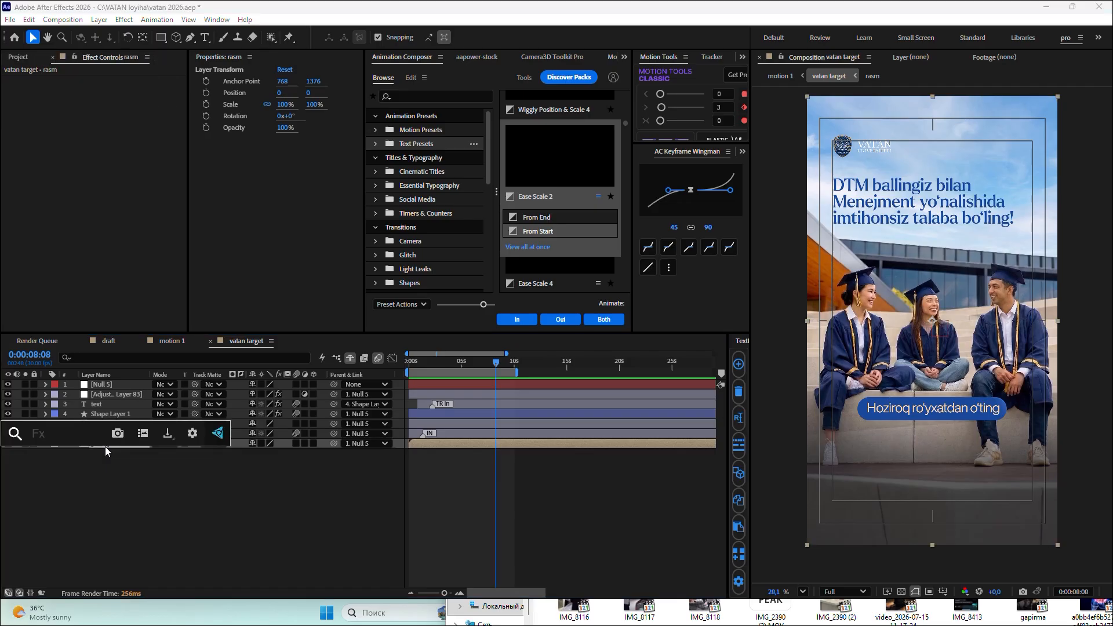
pyautogui.write('cc light')
pyautogui.press('Down')
pyautogui.press('Down')
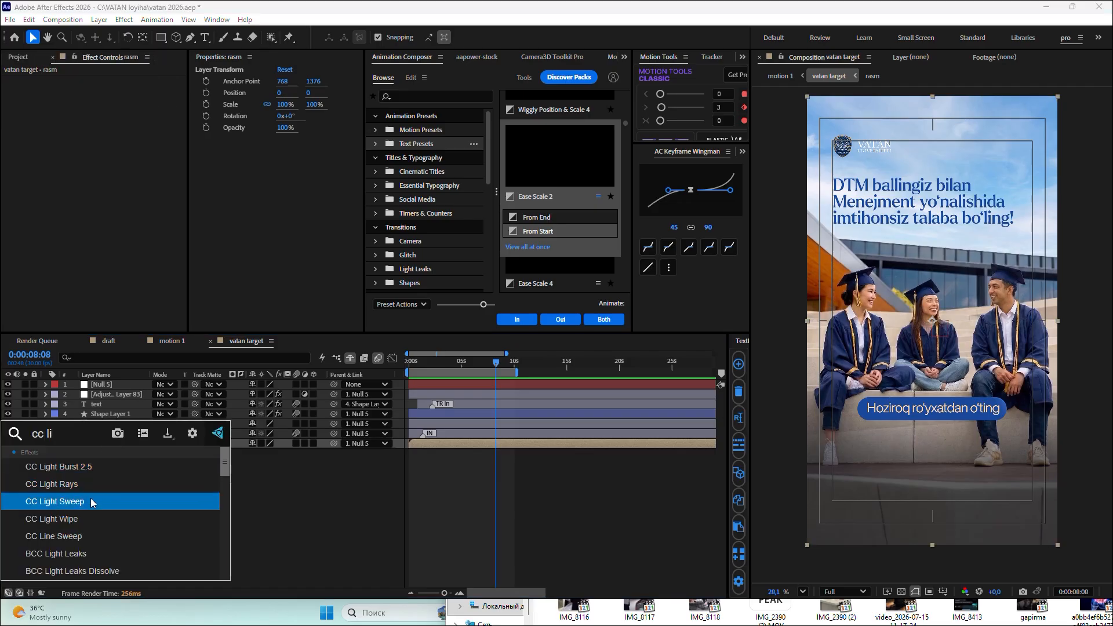
pyautogui.press('Return')
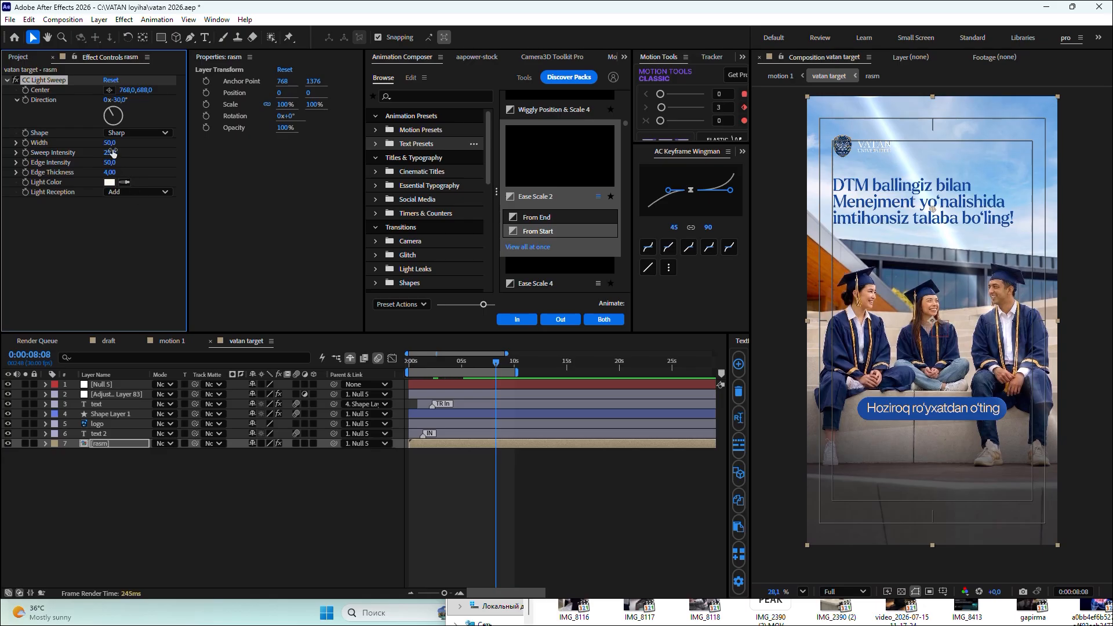
# - Set the light sweep's Width to 212 and Sweep Intensity to 28, and move its Center off-frame below the lower-left corner
pyautogui.moveTo(108, 155); pyautogui.dragTo(100, 153)
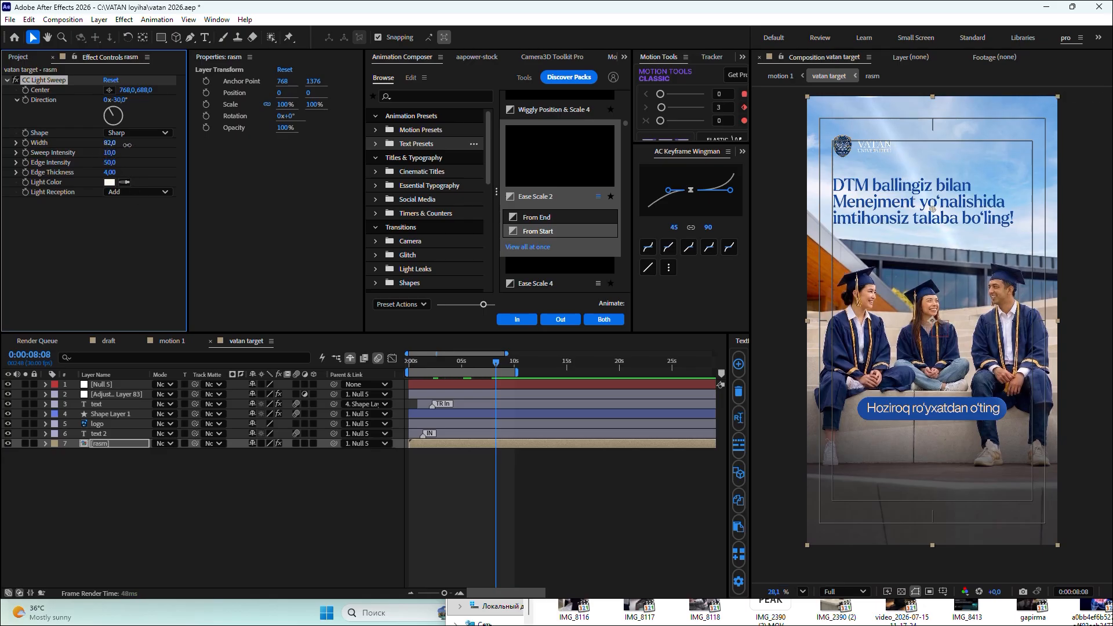
pyautogui.moveTo(111, 143); pyautogui.dragTo(119, 153)
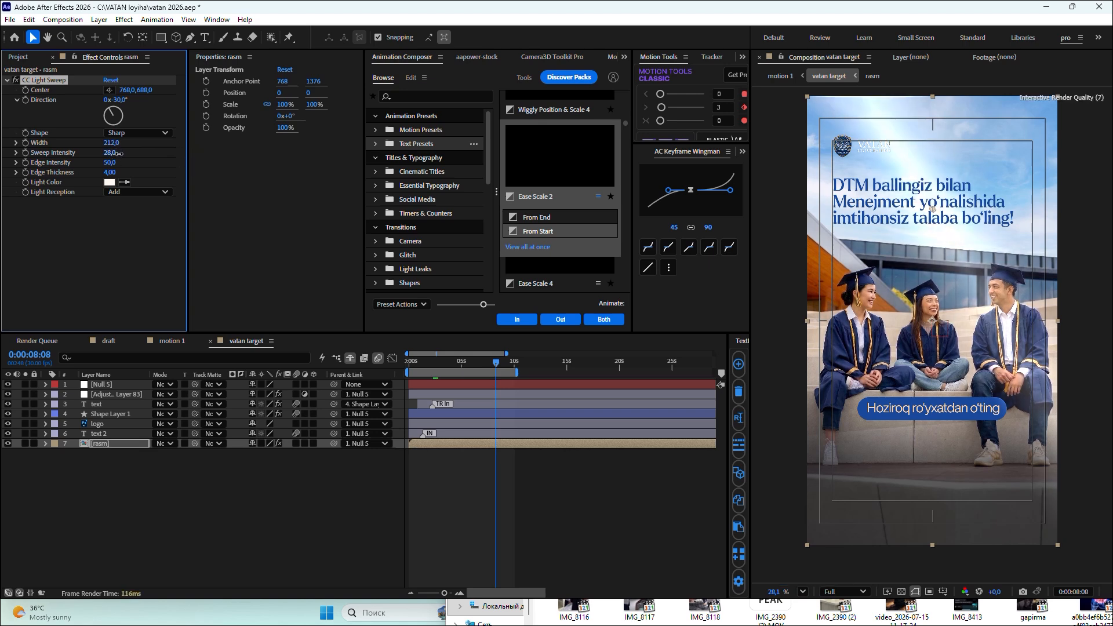
pyautogui.moveTo(944, 316); pyautogui.dragTo(784, 590)
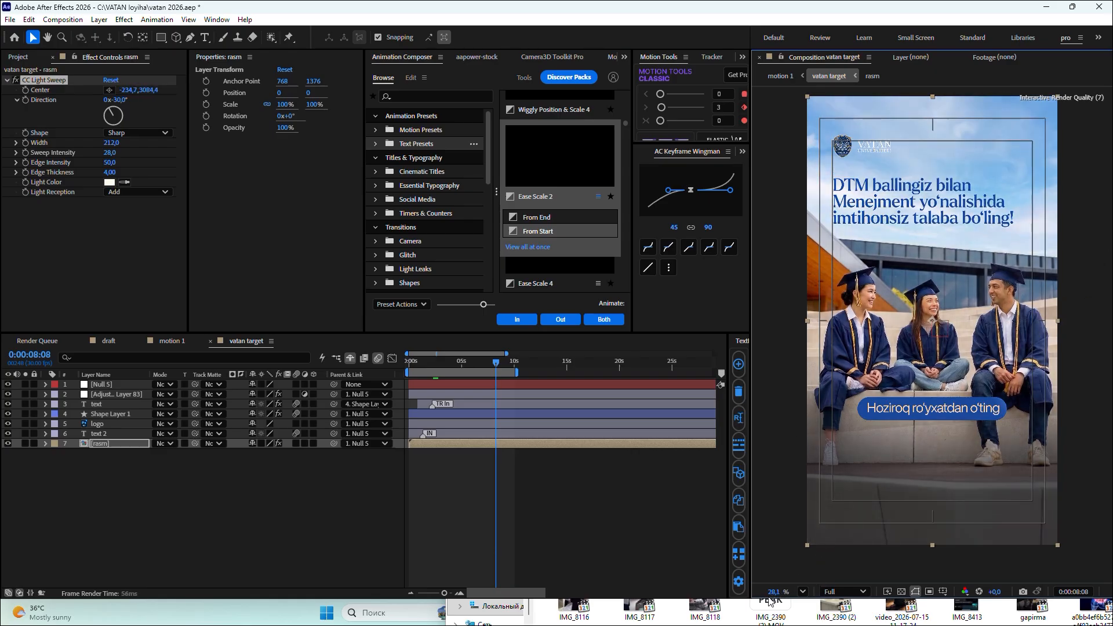
# - Keyframe the light sweep's off-frame Center at about 0:00:03:01 and set its X value to 4408.8 at 0:00:04:07
pyautogui.click(25, 91)
pyautogui.press('u')
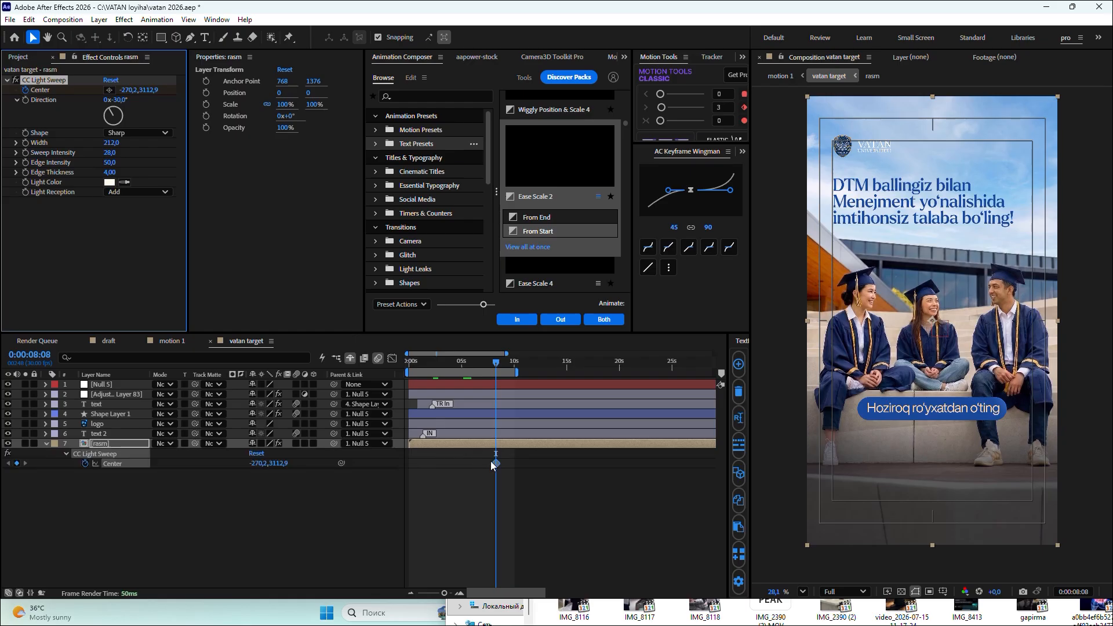
pyautogui.moveTo(497, 467); pyautogui.dragTo(471, 466)
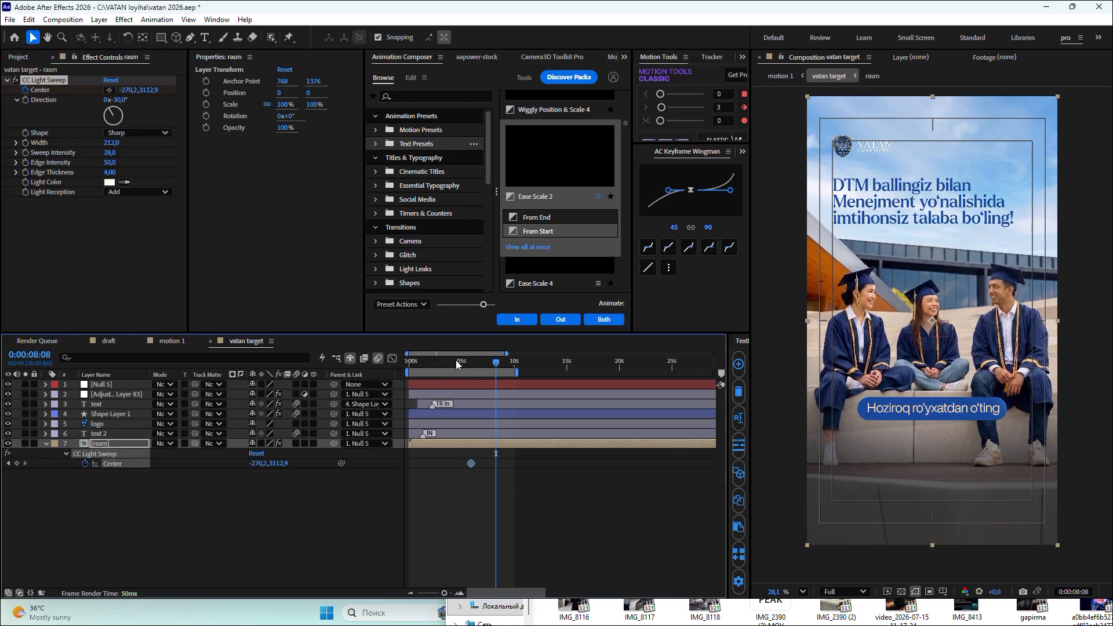
pyautogui.moveTo(458, 365)
pyautogui.mouseDown()
pyautogui.moveTo(399, 371)
pyautogui.moveTo(441, 378)
pyautogui.mouseUp()
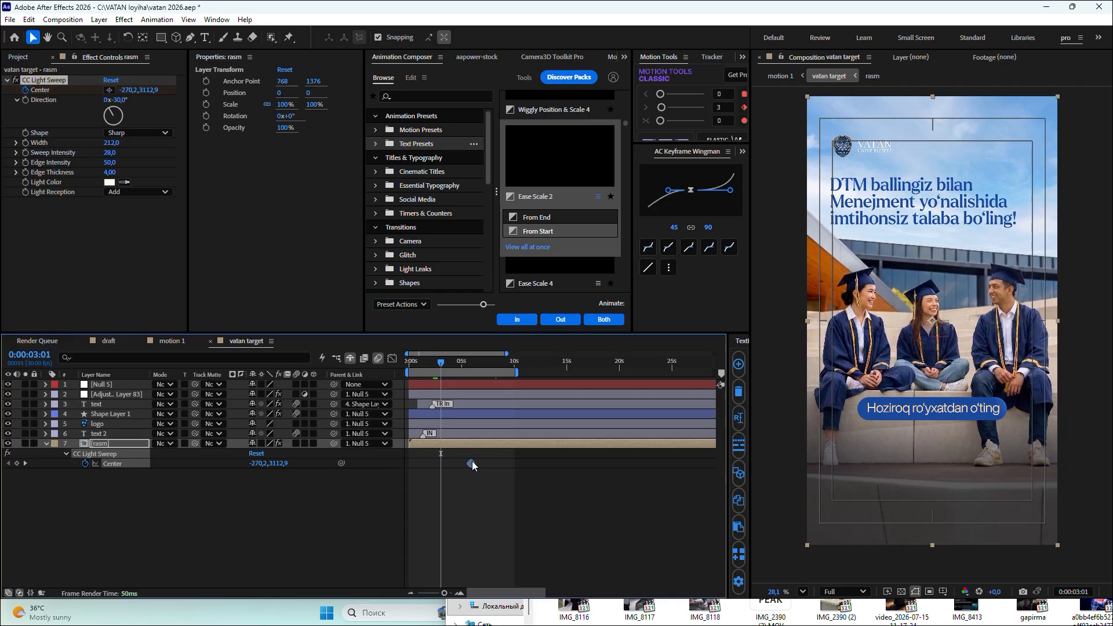
pyautogui.moveTo(471, 463); pyautogui.dragTo(444, 465)
pyautogui.moveTo(441, 362); pyautogui.dragTo(453, 367)
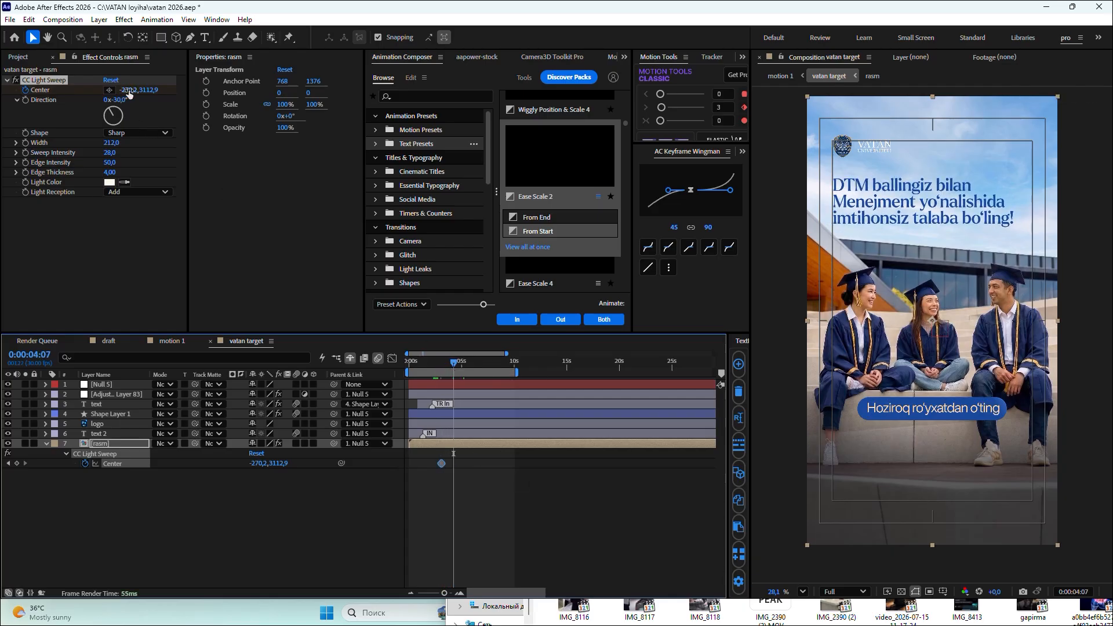
pyautogui.moveTo(129, 91); pyautogui.dragTo(473, 164)
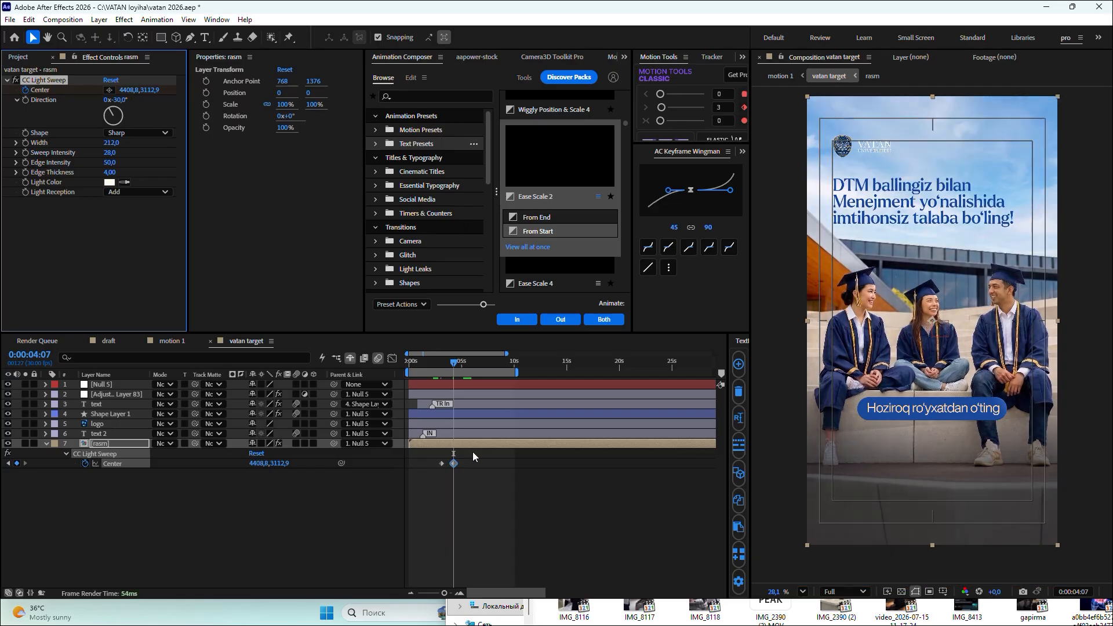
# - Move the light sweep's second Center keyframe to 0:00:04:27 and preview the animation from the beginning
pyautogui.moveTo(457, 466); pyautogui.dragTo(463, 467)
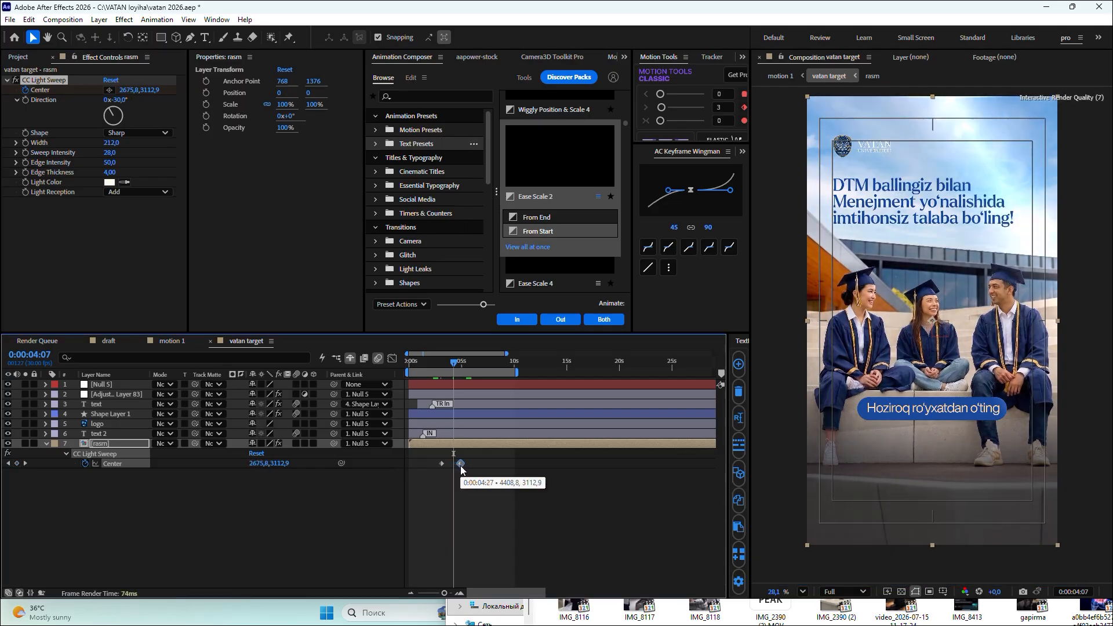
pyautogui.click(433, 364)
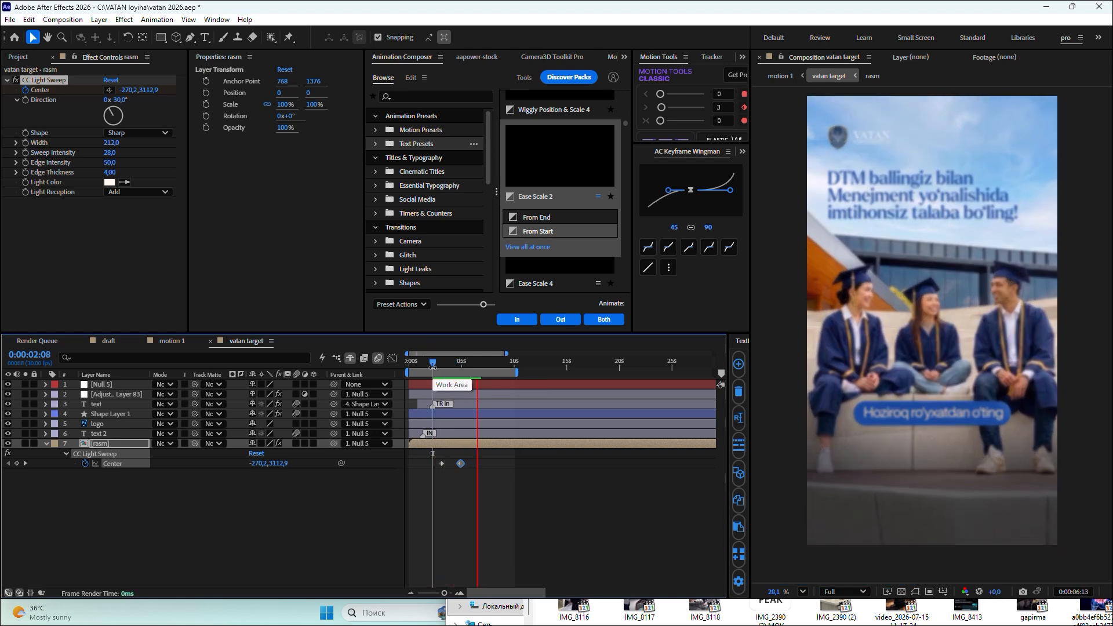
pyautogui.moveTo(432, 364); pyautogui.dragTo(409, 364)
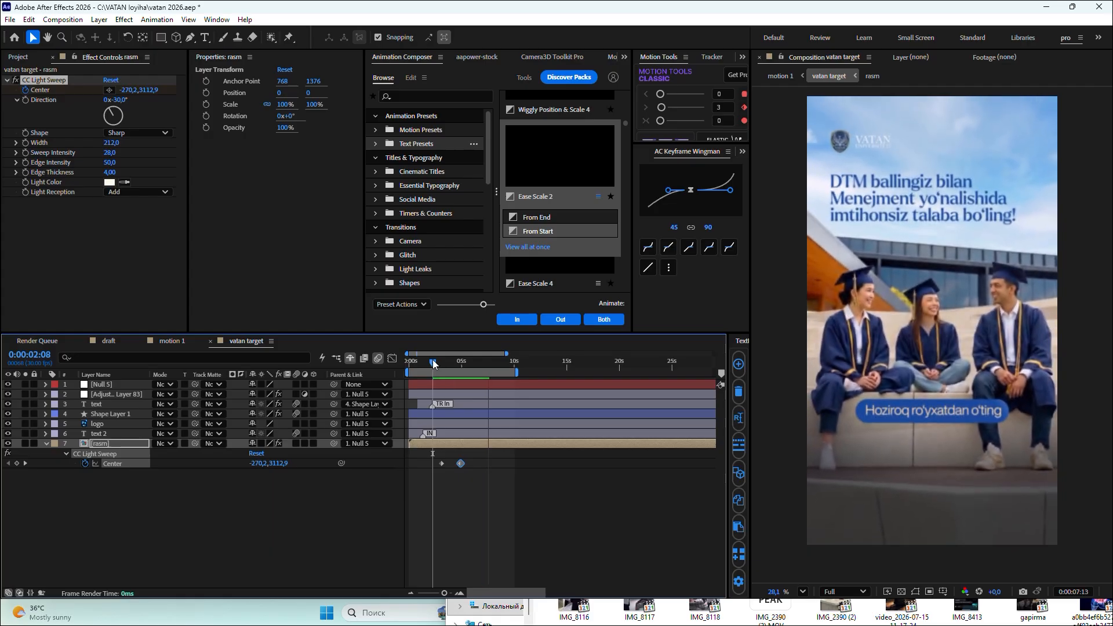
pyautogui.press('space')
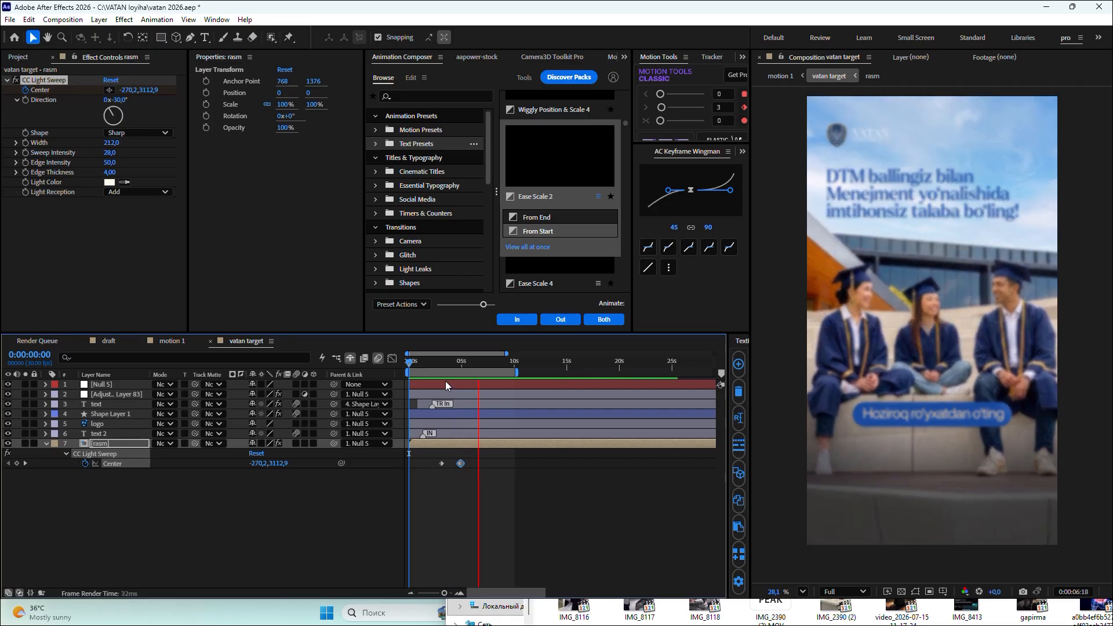
pyautogui.press('space')
# - Deselect the rasm layer, replay the composition to check the light sweep, and collapse the layer's properties
pyautogui.press("'")
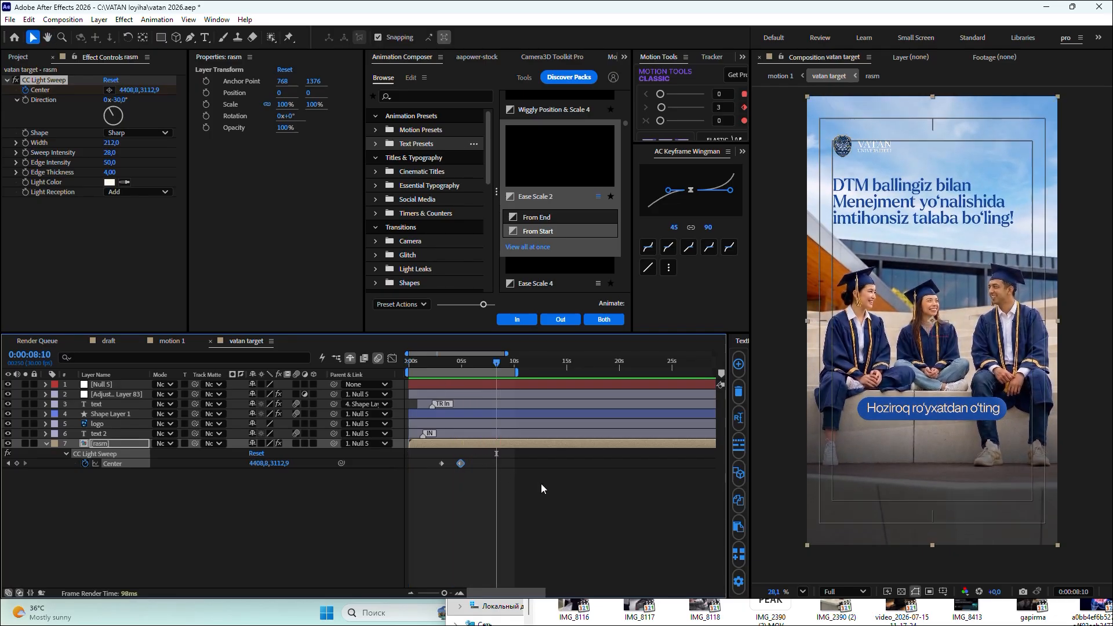
pyautogui.click(580, 500)
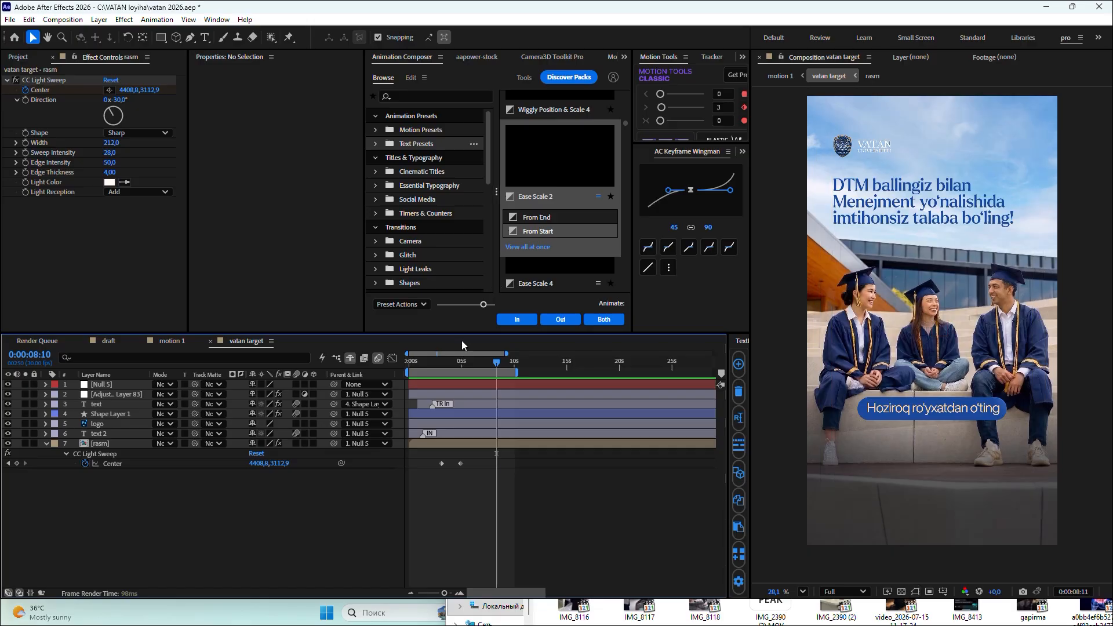
pyautogui.press("'")
pyautogui.press('space')
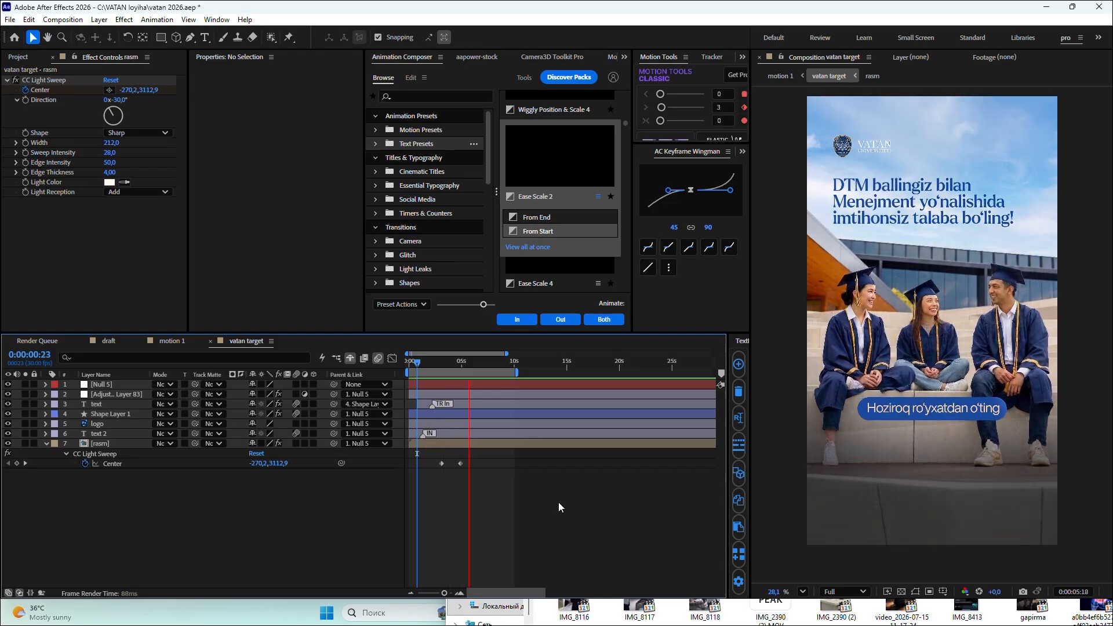
pyautogui.press('space')
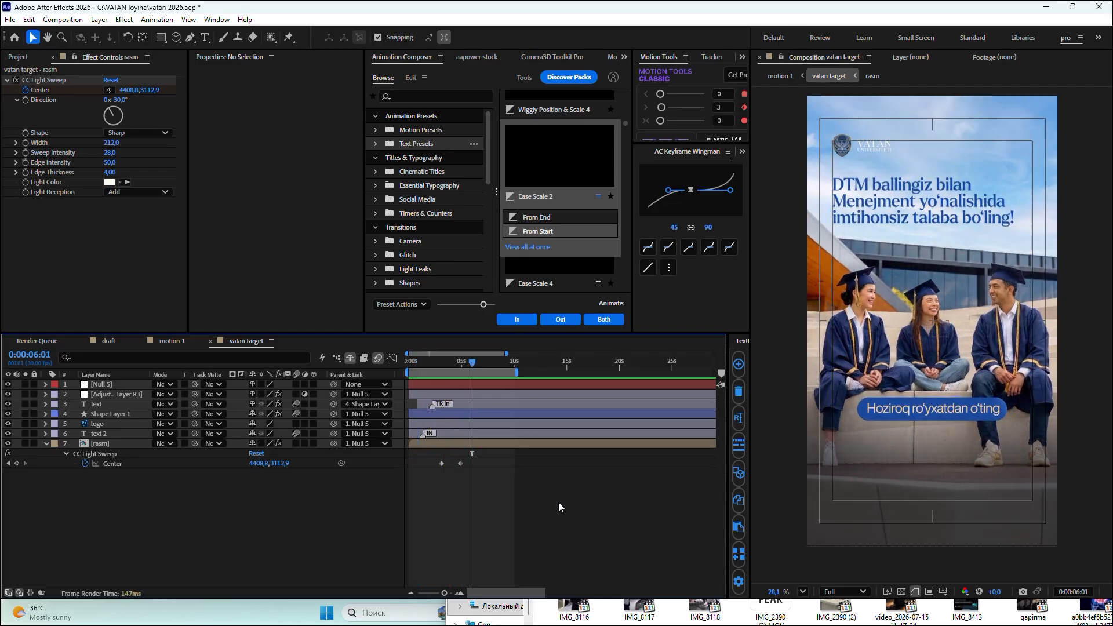
pyautogui.click(46, 445)
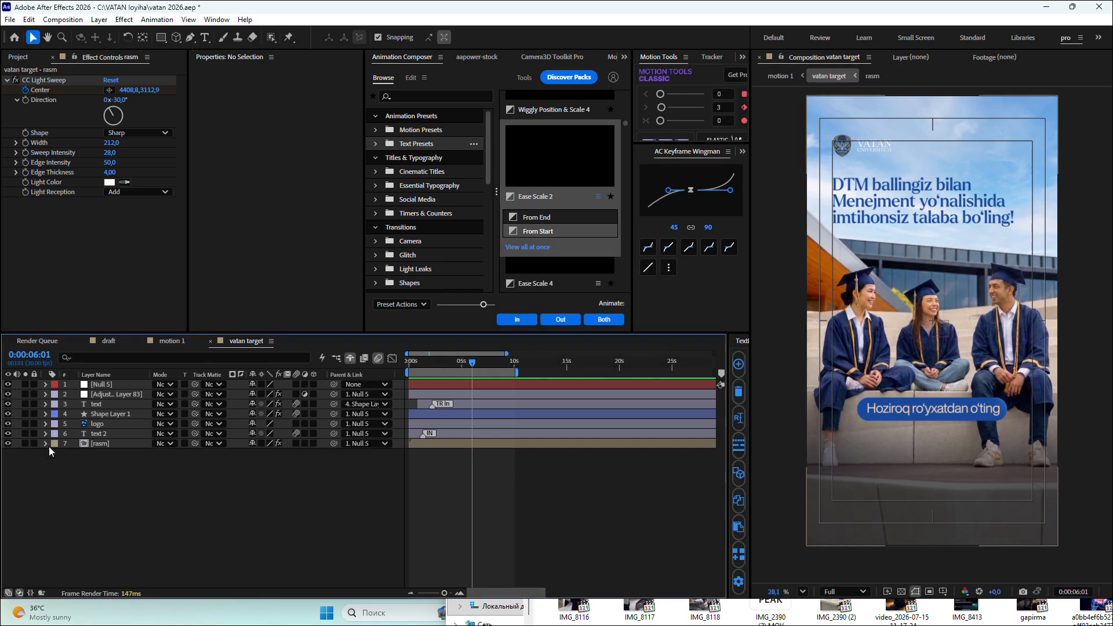